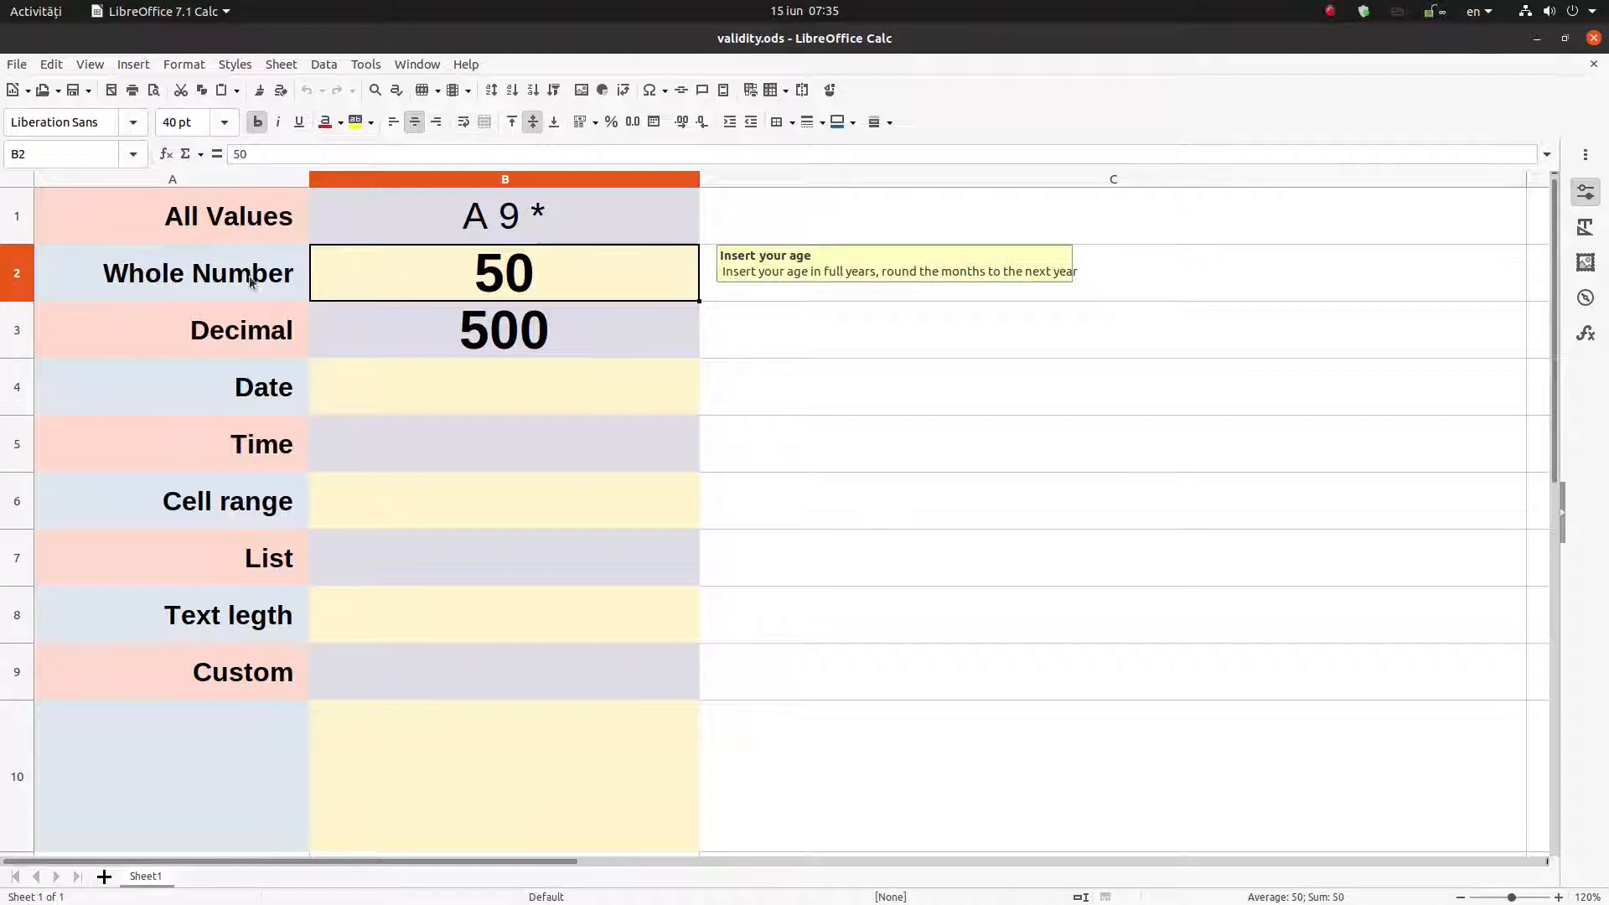
Replace the value in the Decimal cell B3 with 15,2
left_click(499, 344)
type("15,2")
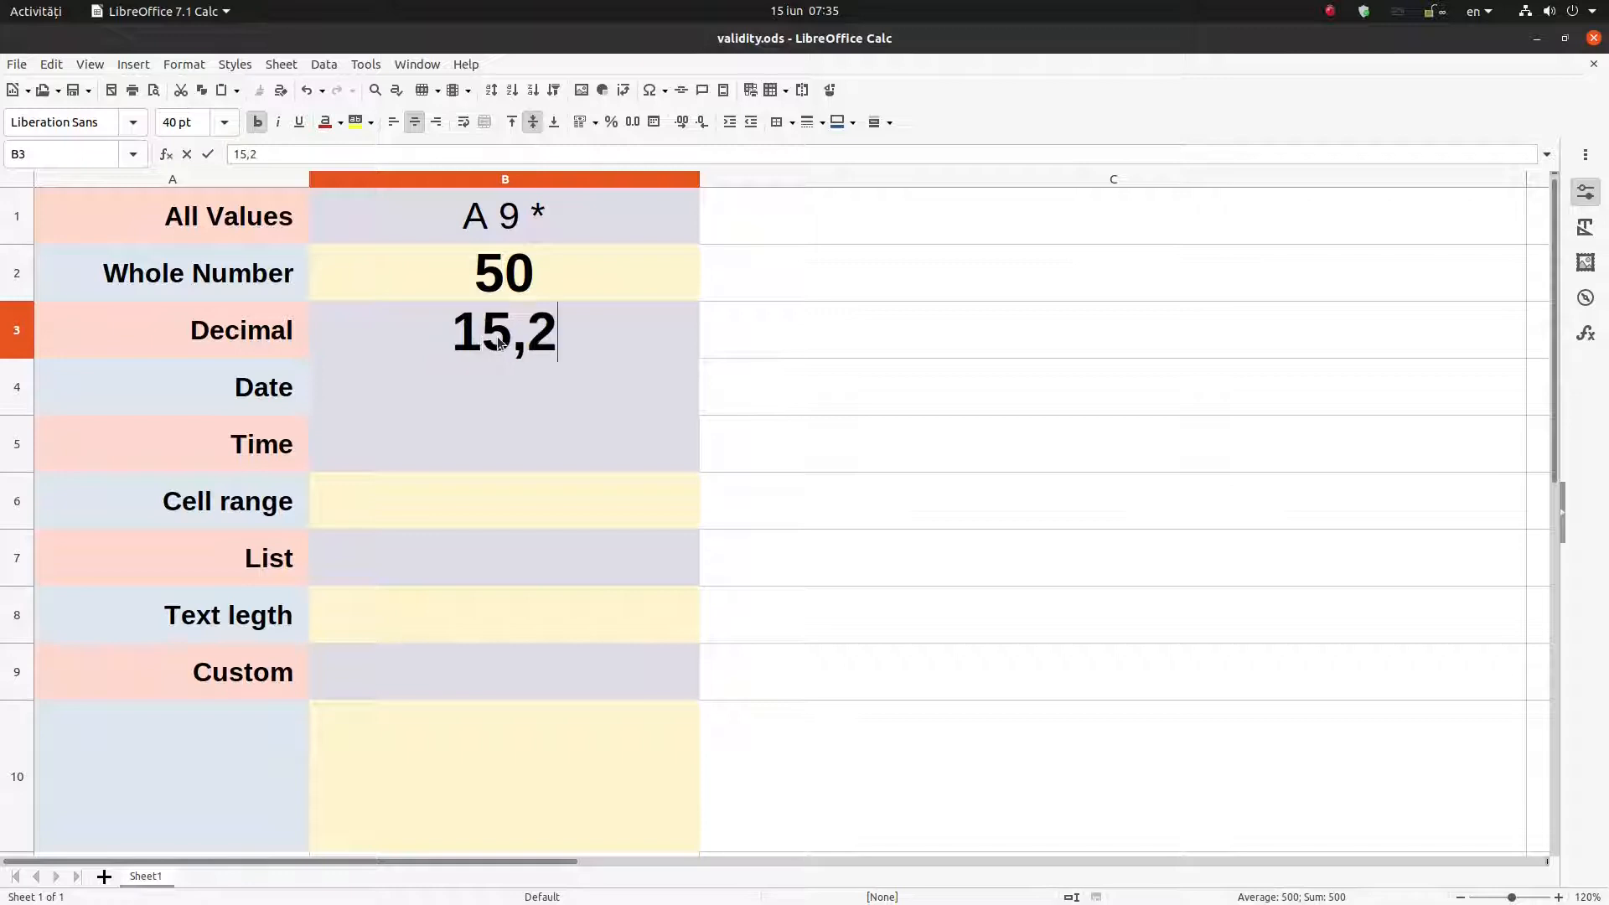
key("Return")
left_click(496, 336)
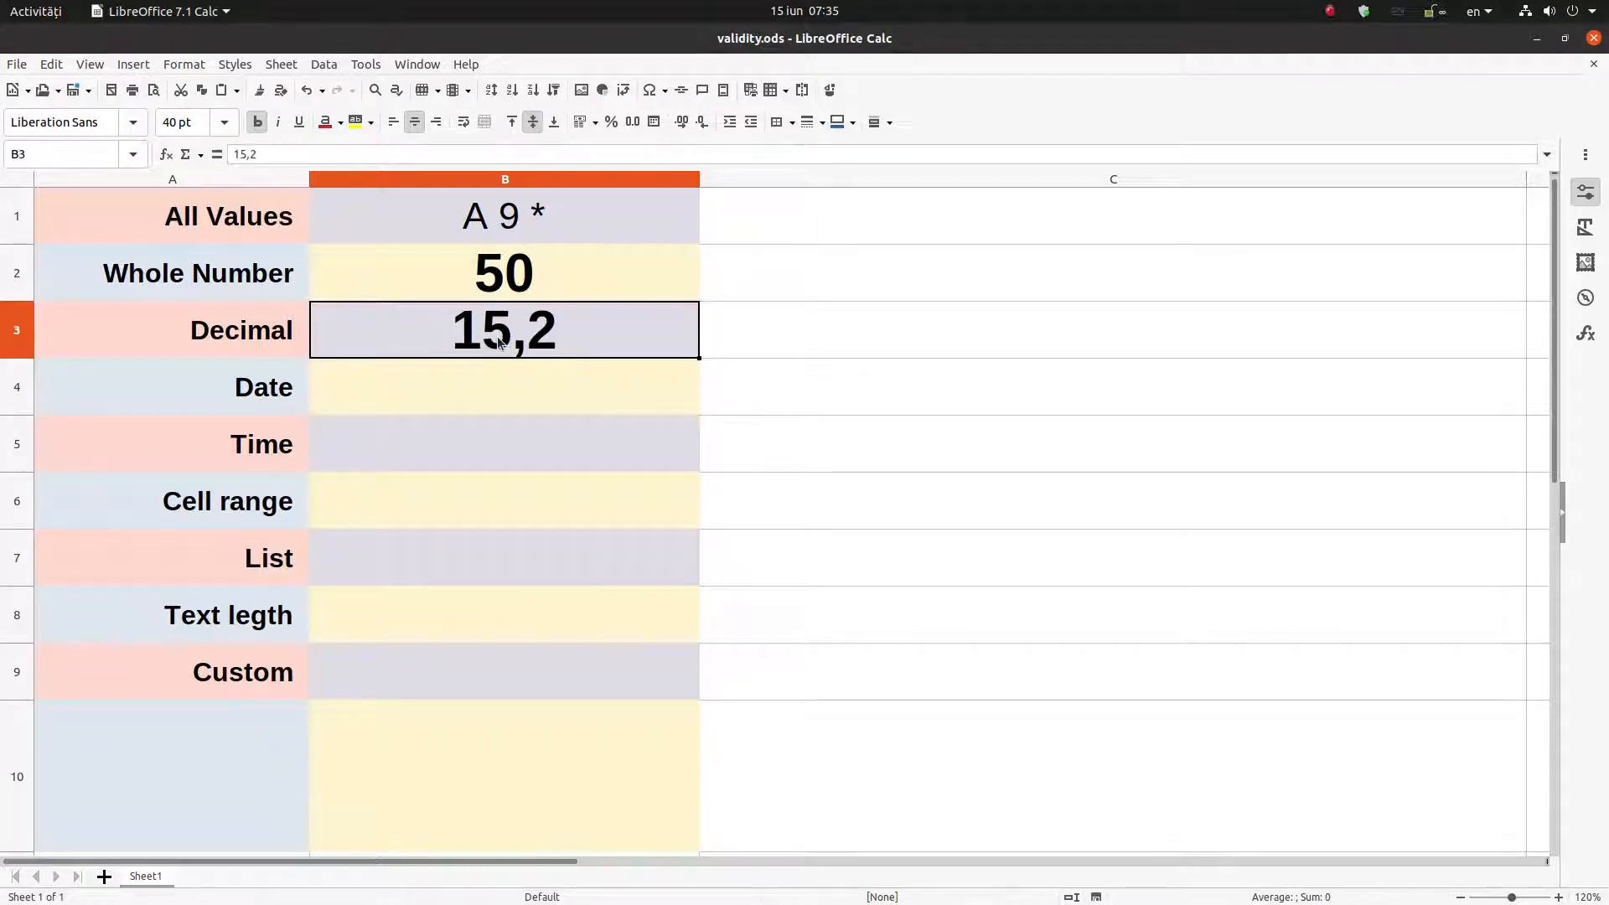
left_click_drag(253, 399, 241, 658)
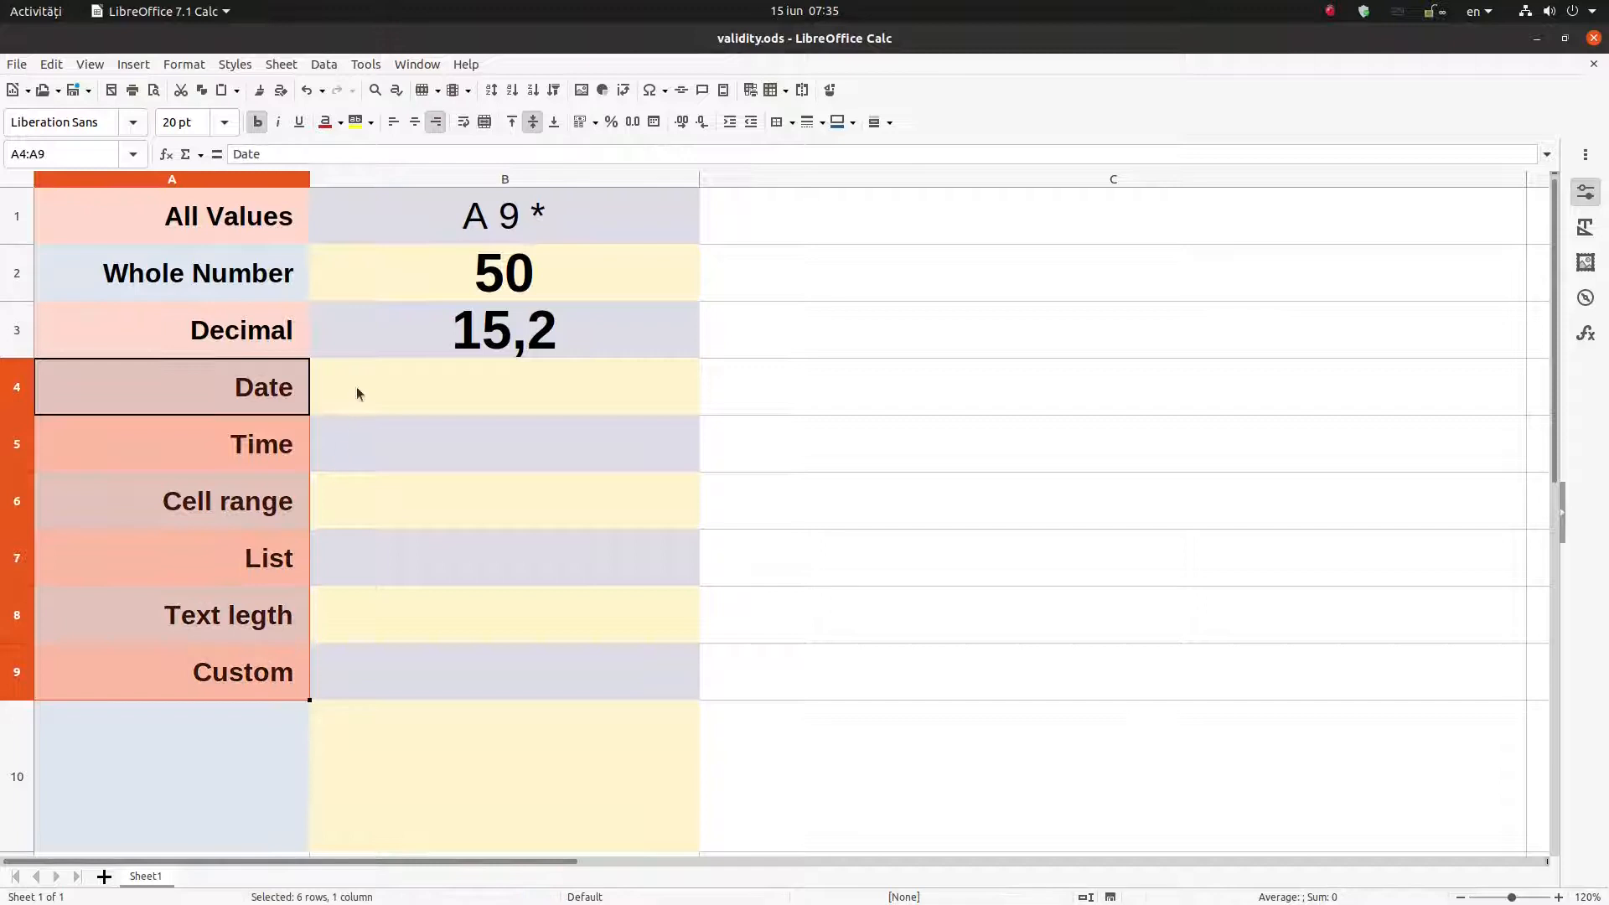
Start a validity rule for the Date cell B4 that allows dates within a valid range
left_click(355, 387)
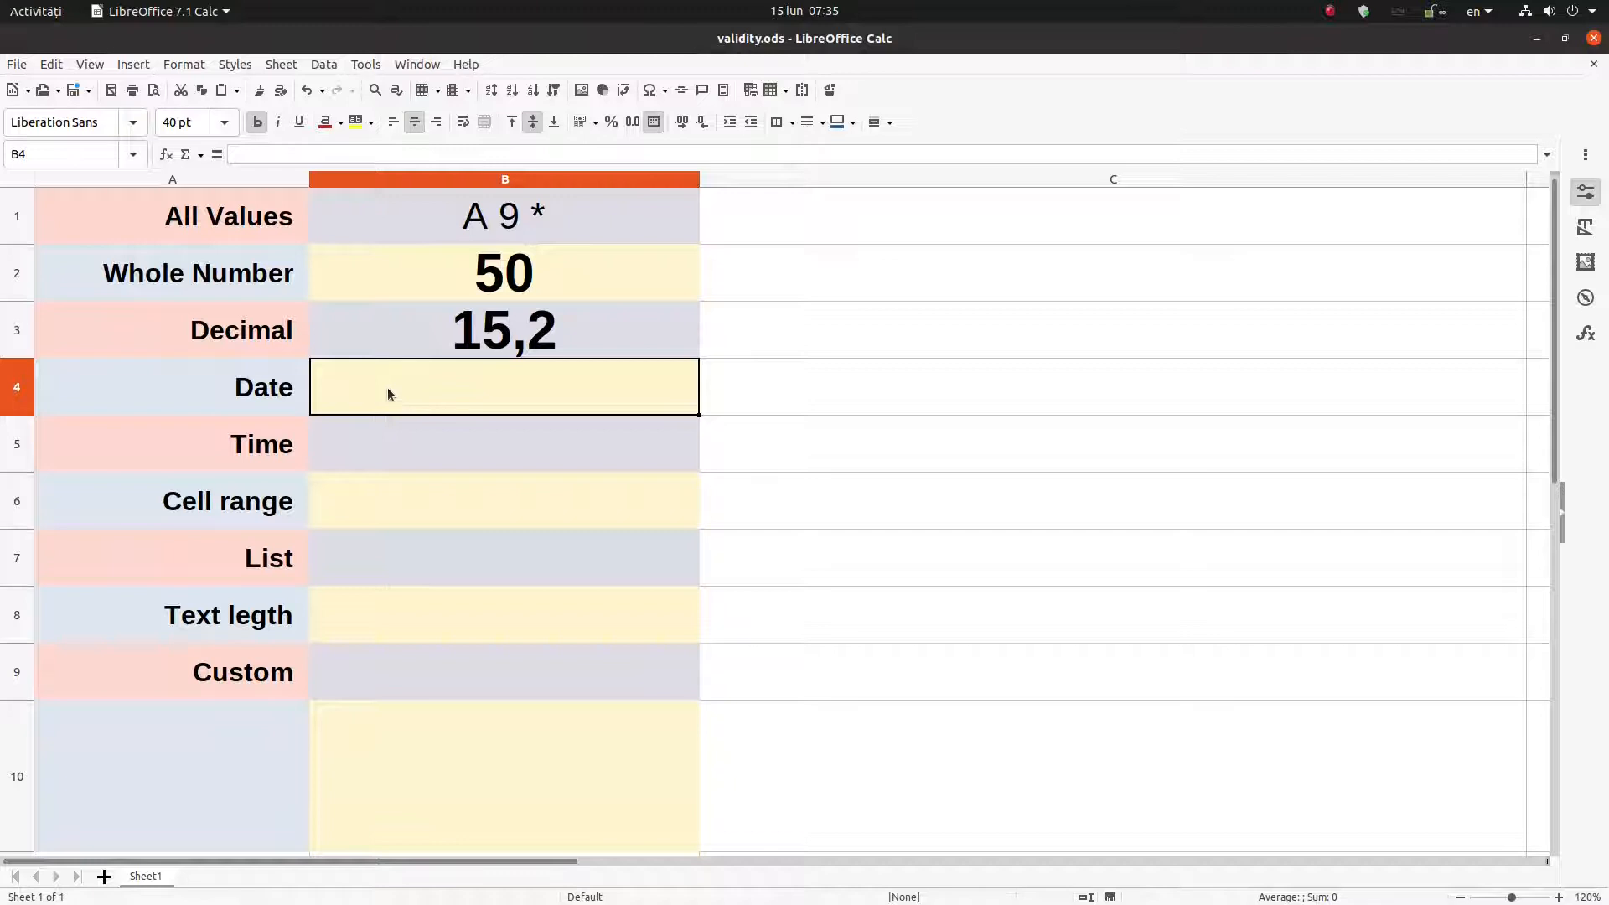
left_click(323, 63)
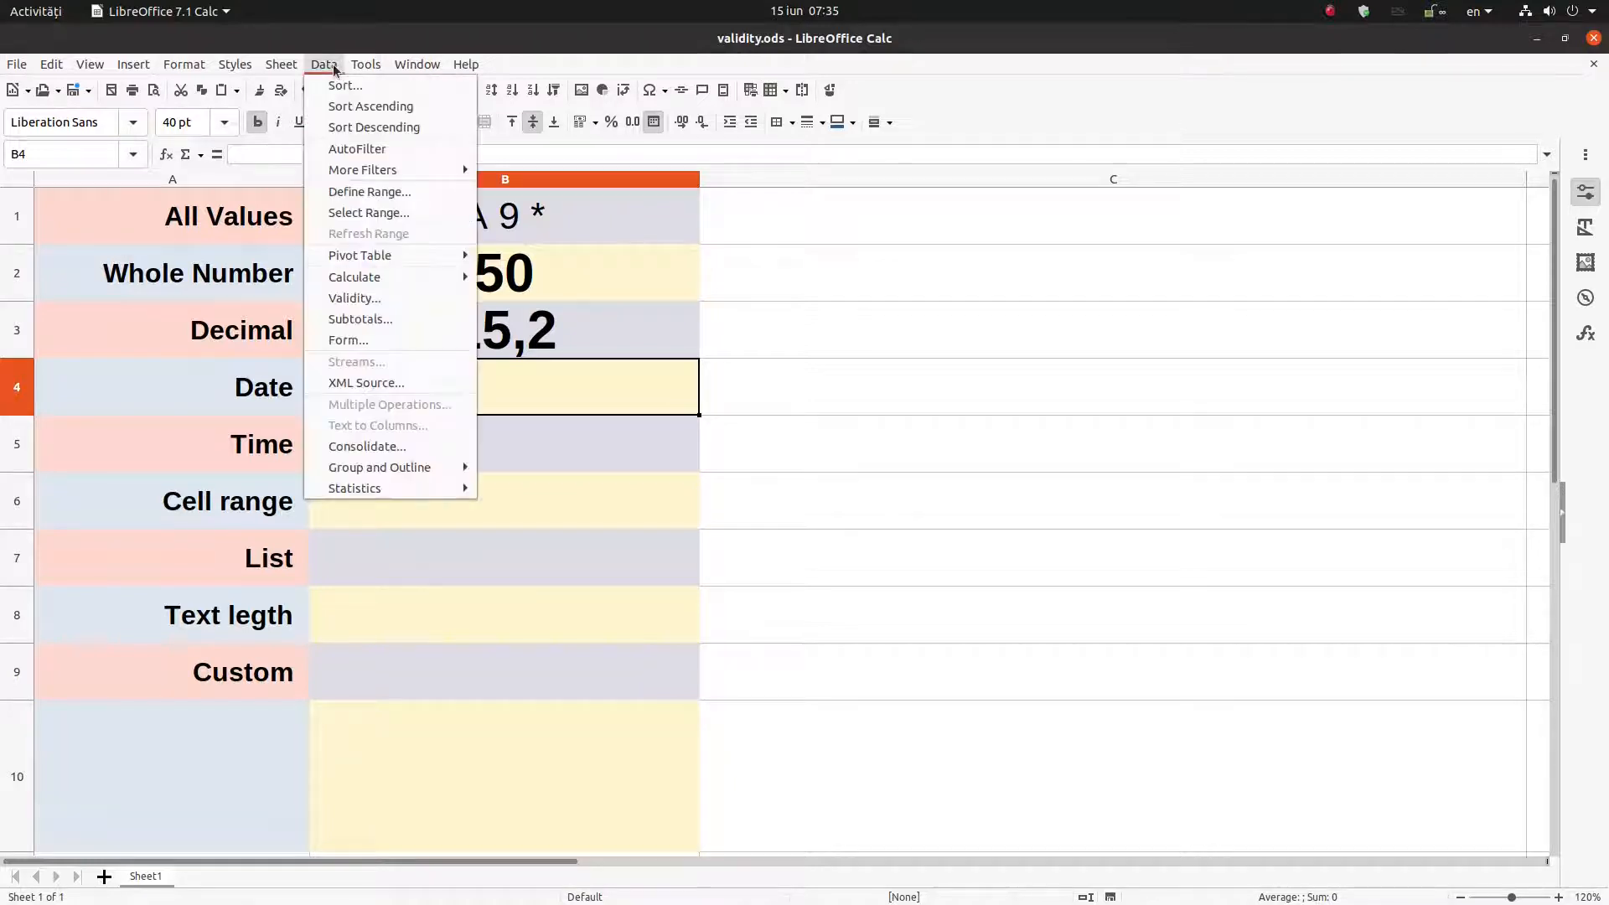
left_click(354, 299)
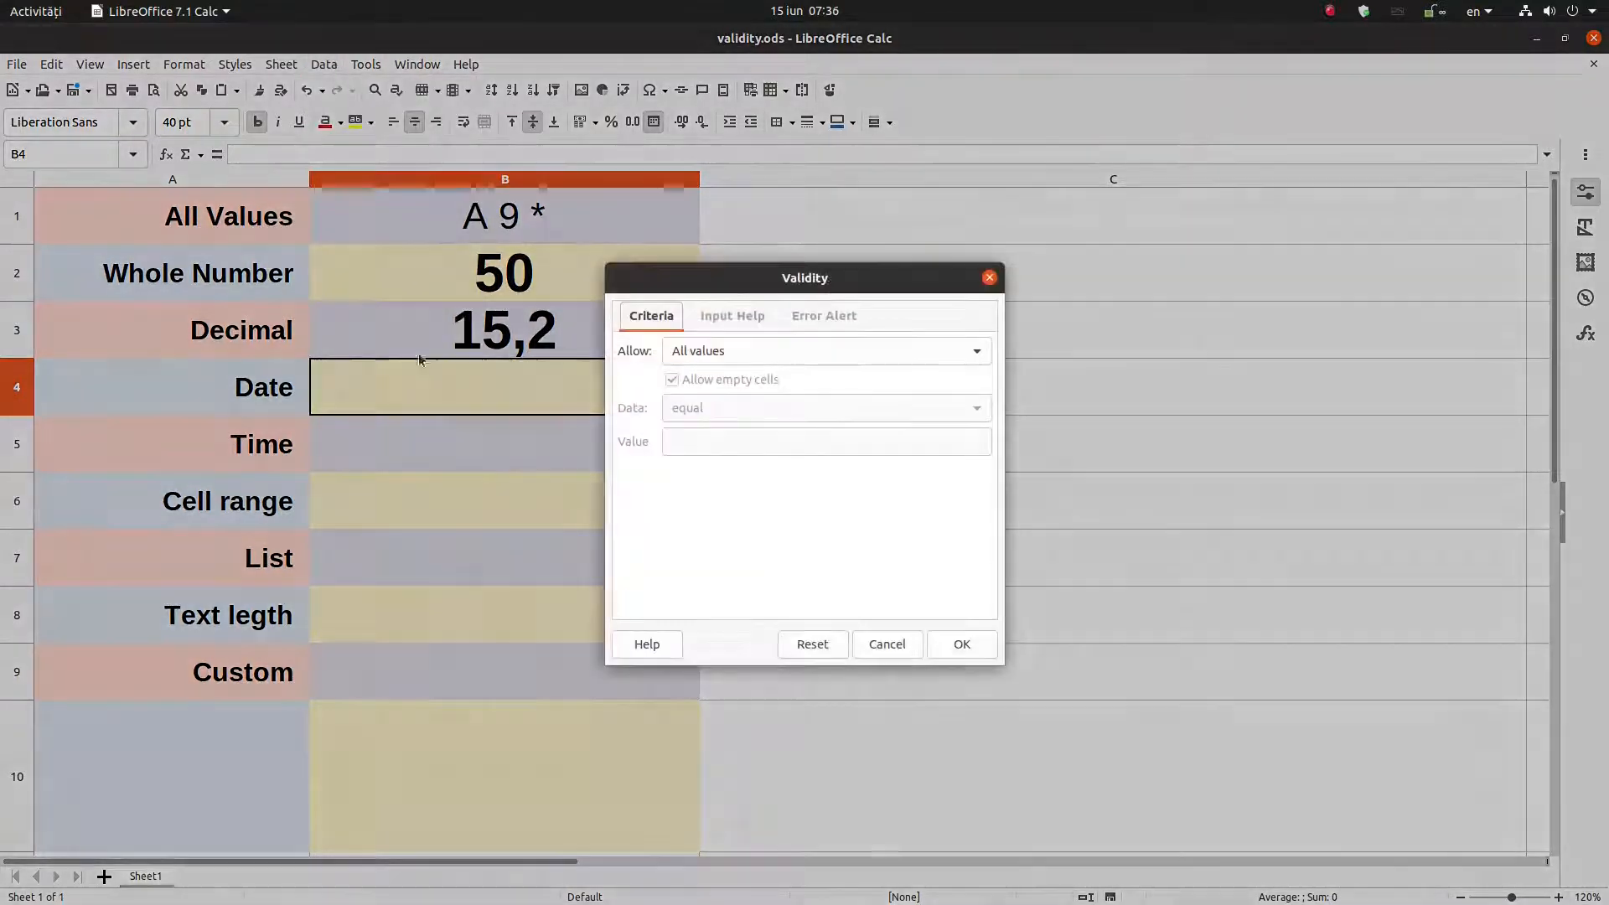
left_click(675, 350)
left_click(680, 435)
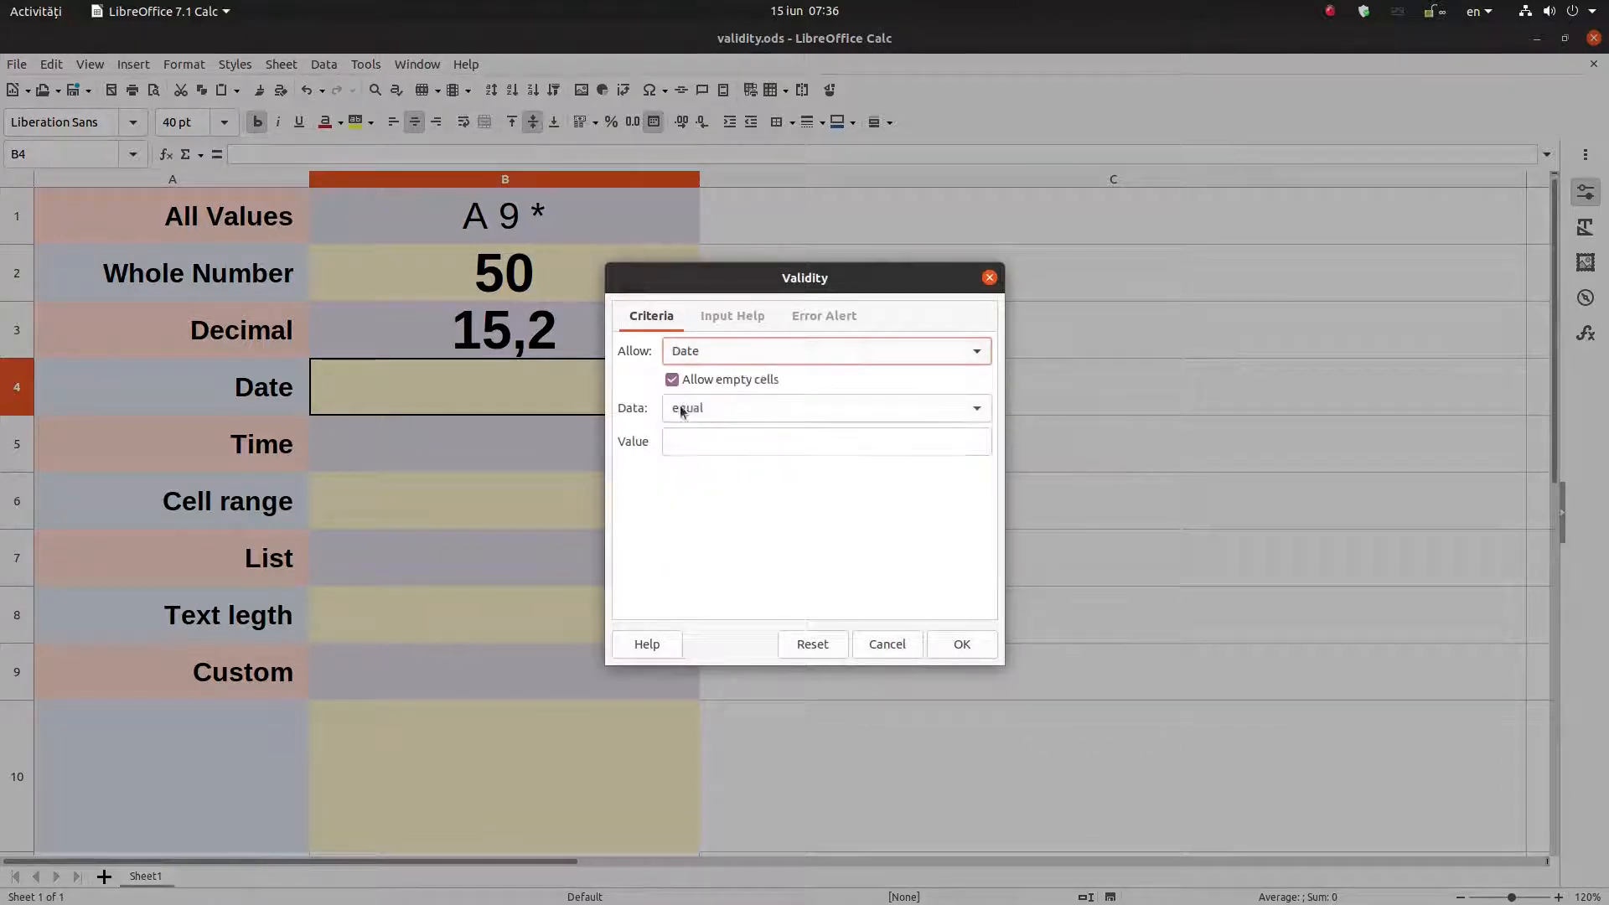
left_click(684, 408)
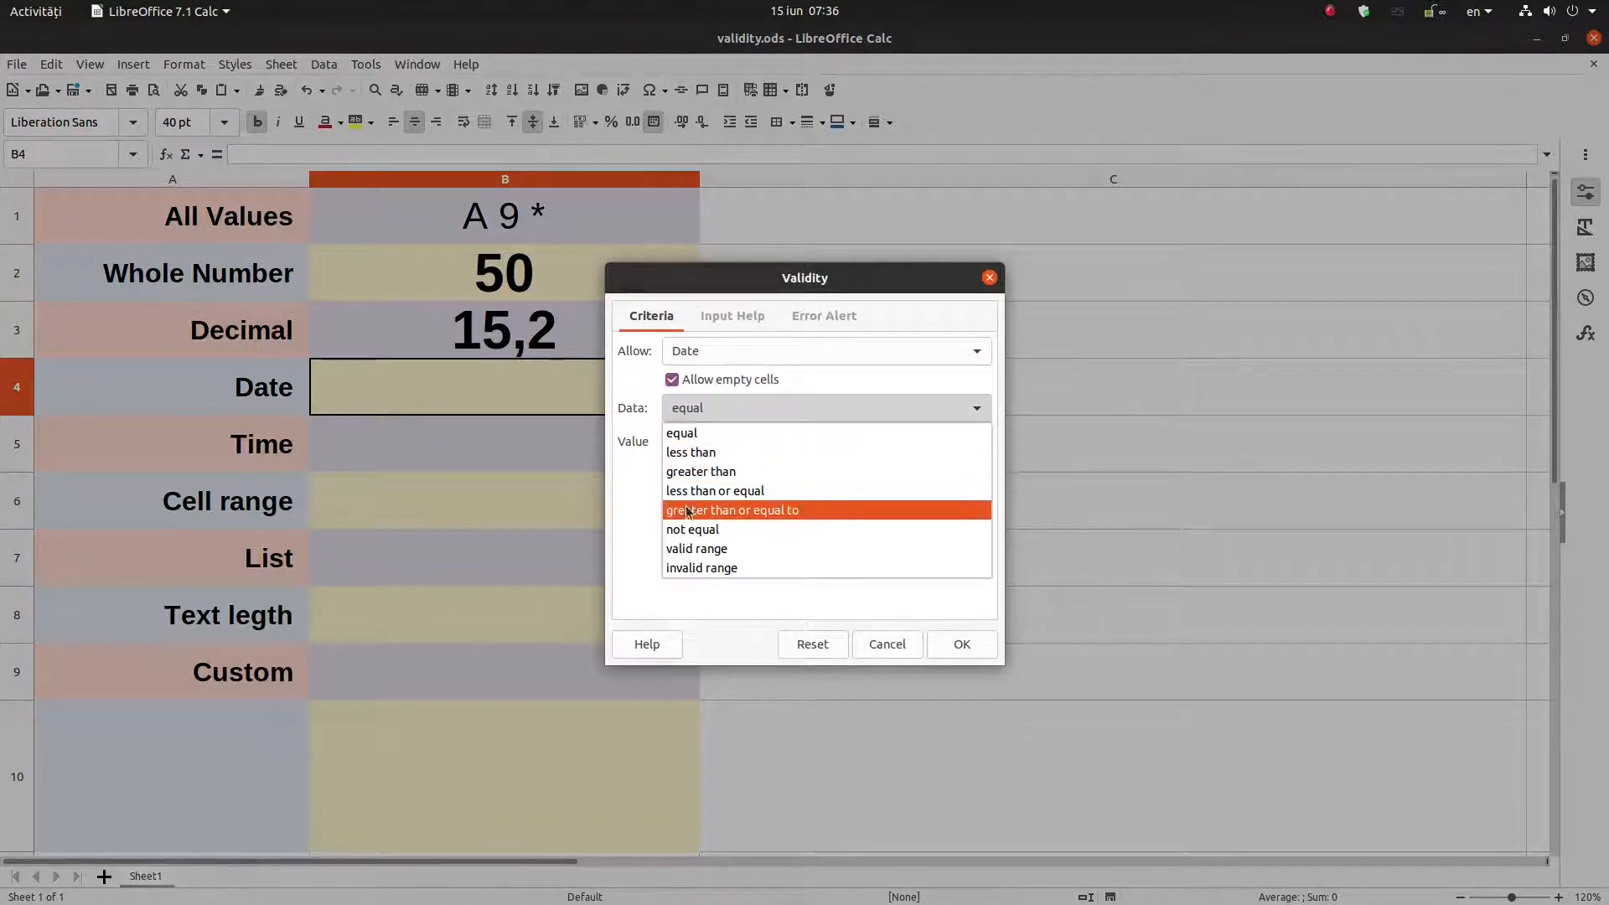
left_click(731, 550)
Set the date rule's minimum to 01.01.2021 and maximum to 31.12.2021, and apply it to B4
left_click(722, 442)
type("01.01.2021")
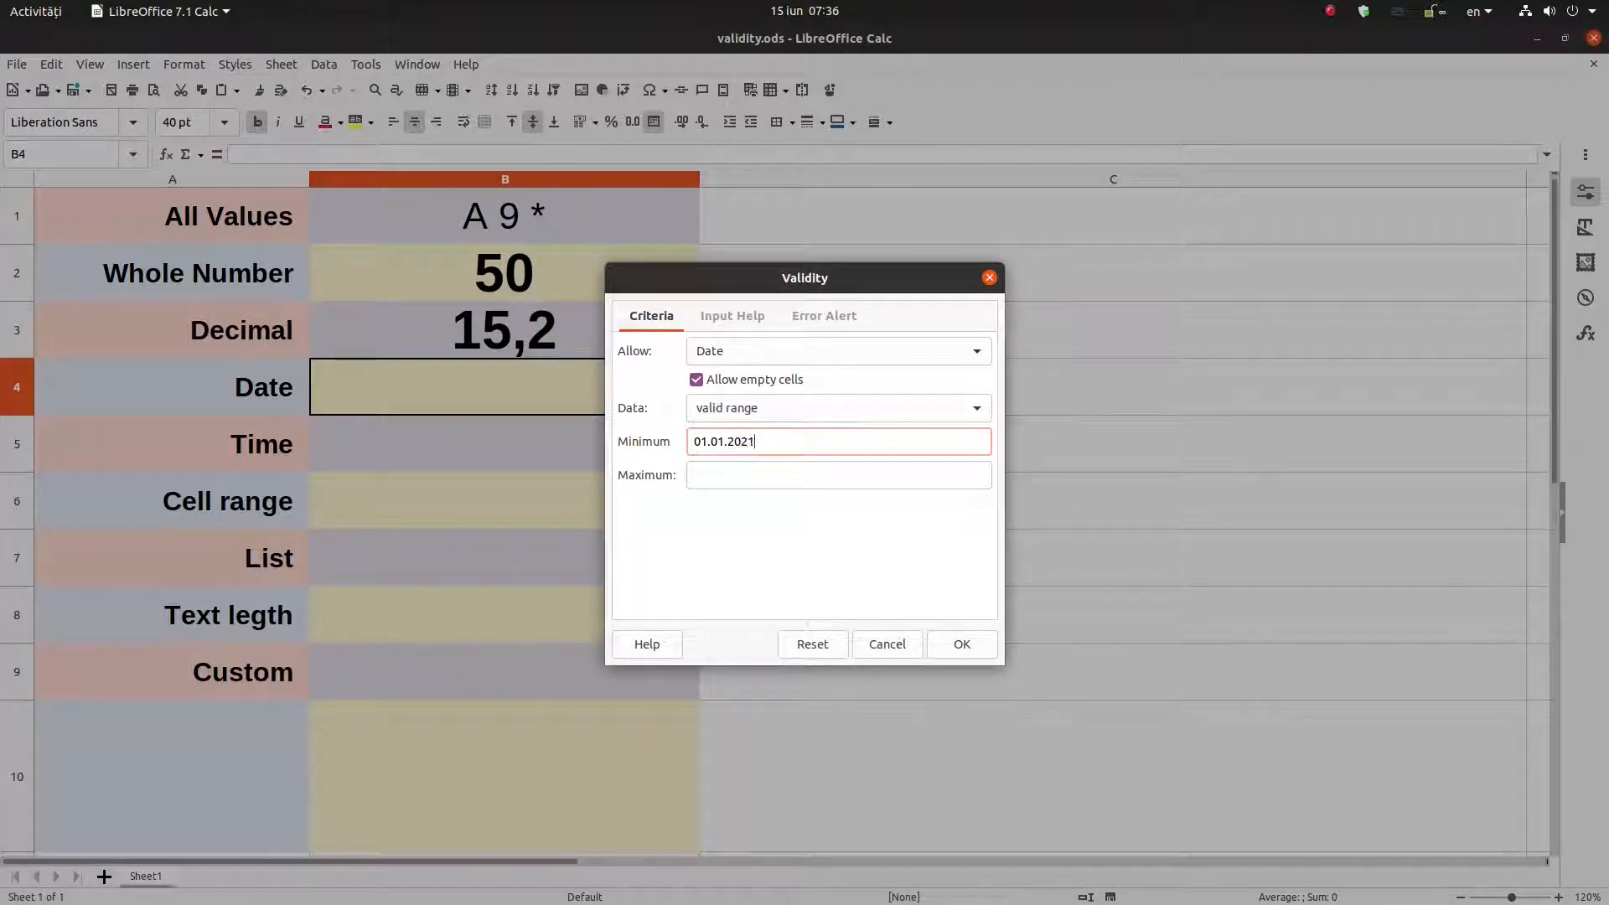
left_click(743, 469)
type("31")
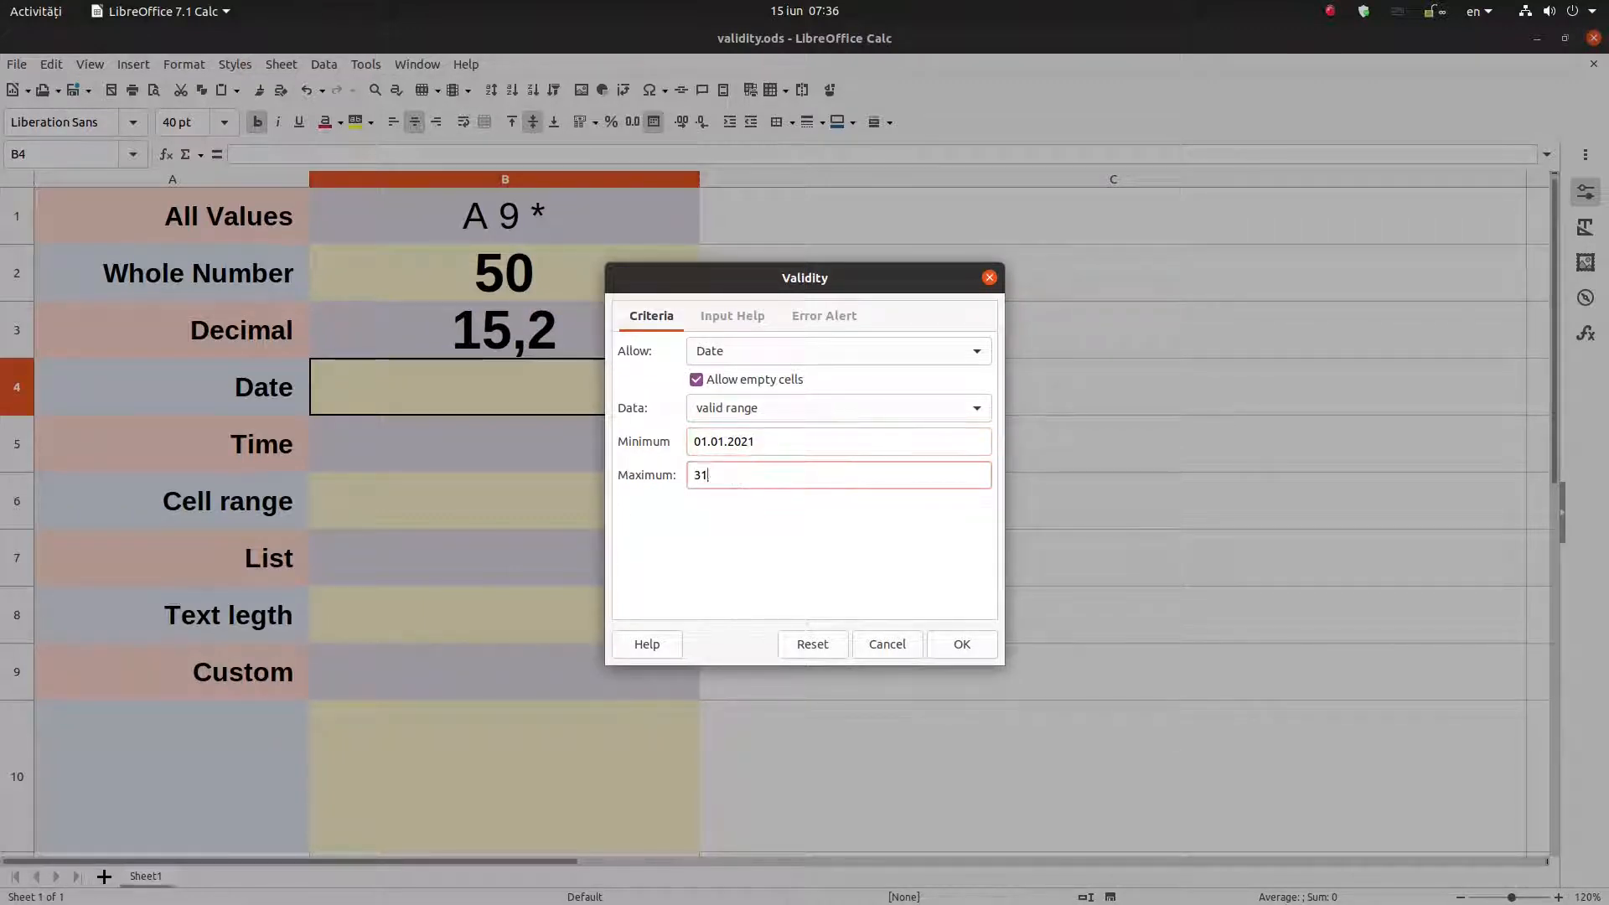
type(".12.2021")
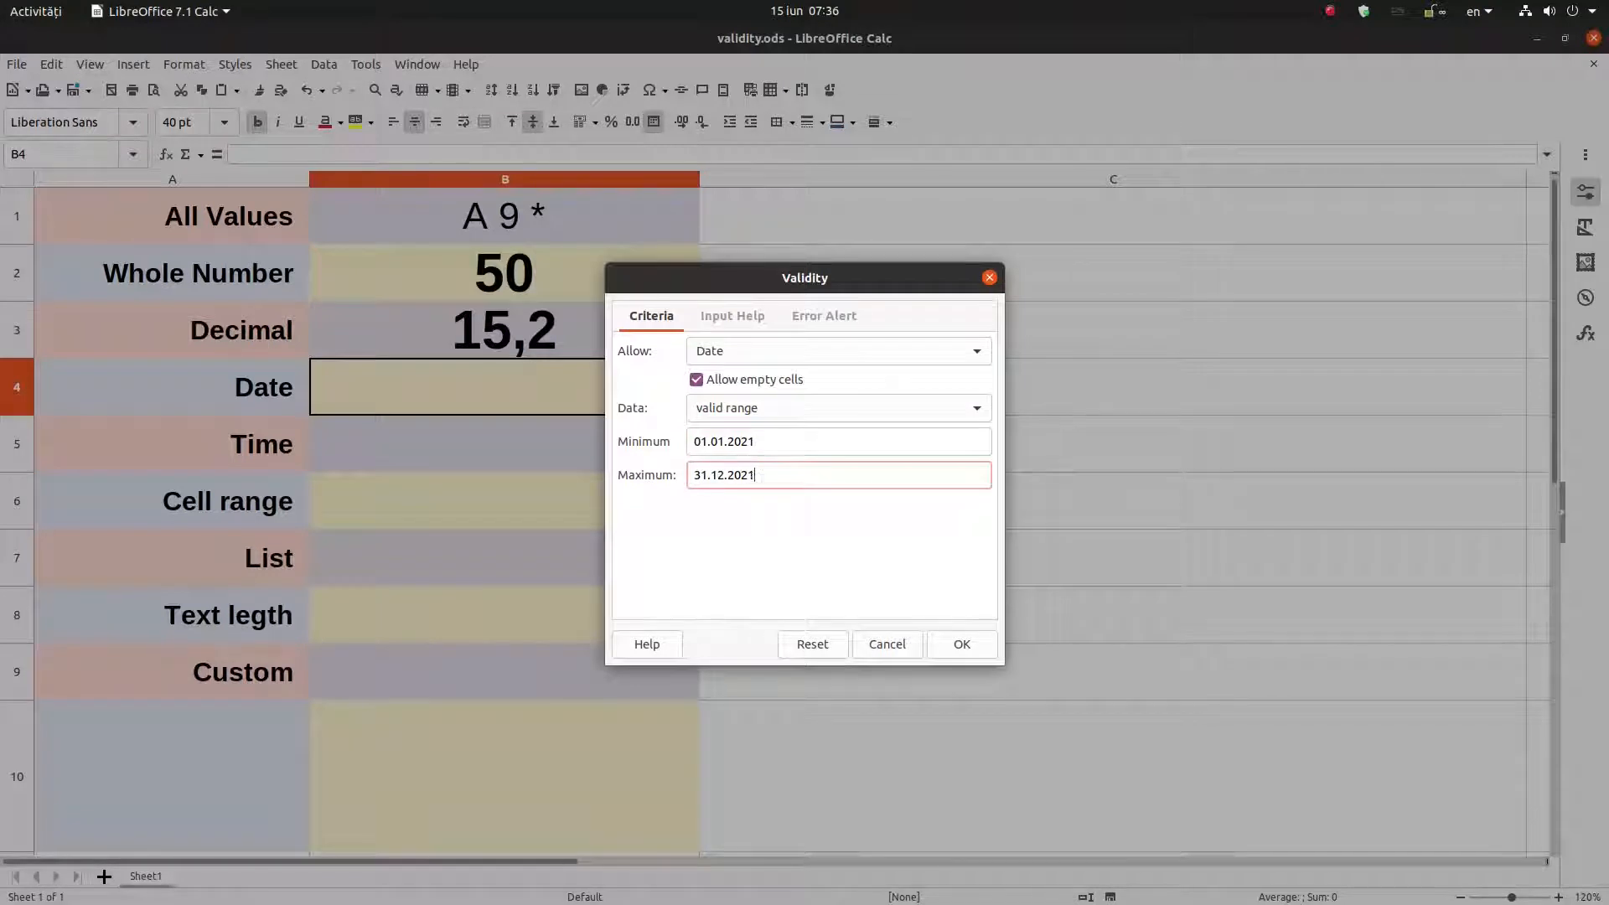
left_click(977, 648)
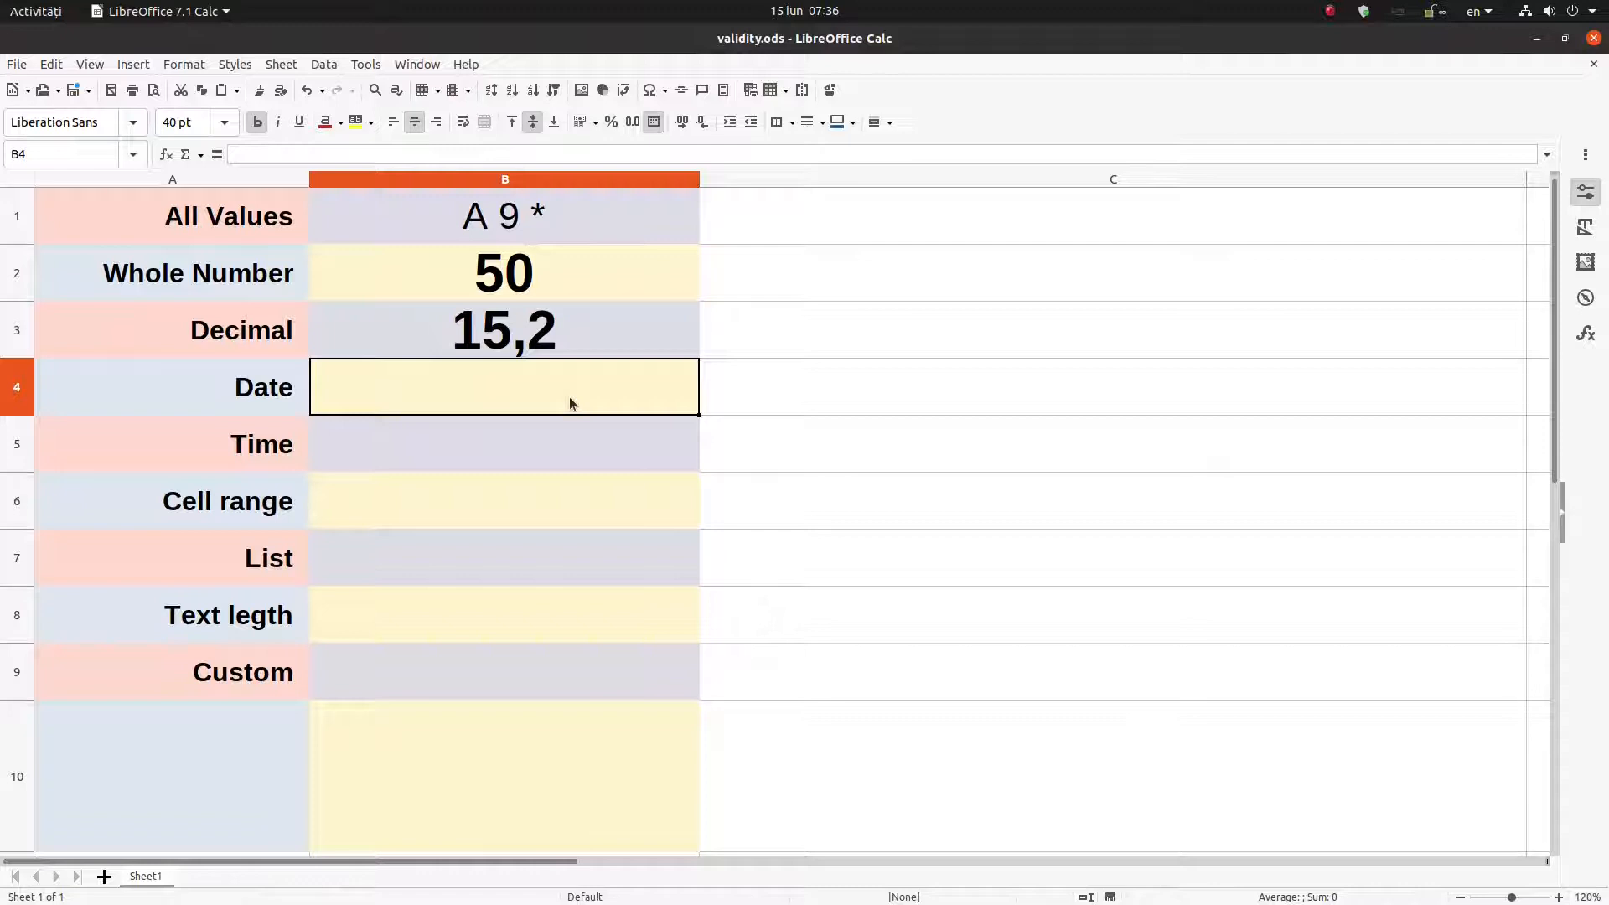
Check the number format of cell B4 and accept the DD.MM.YYYY date format
right_click(435, 369)
left_click(486, 668)
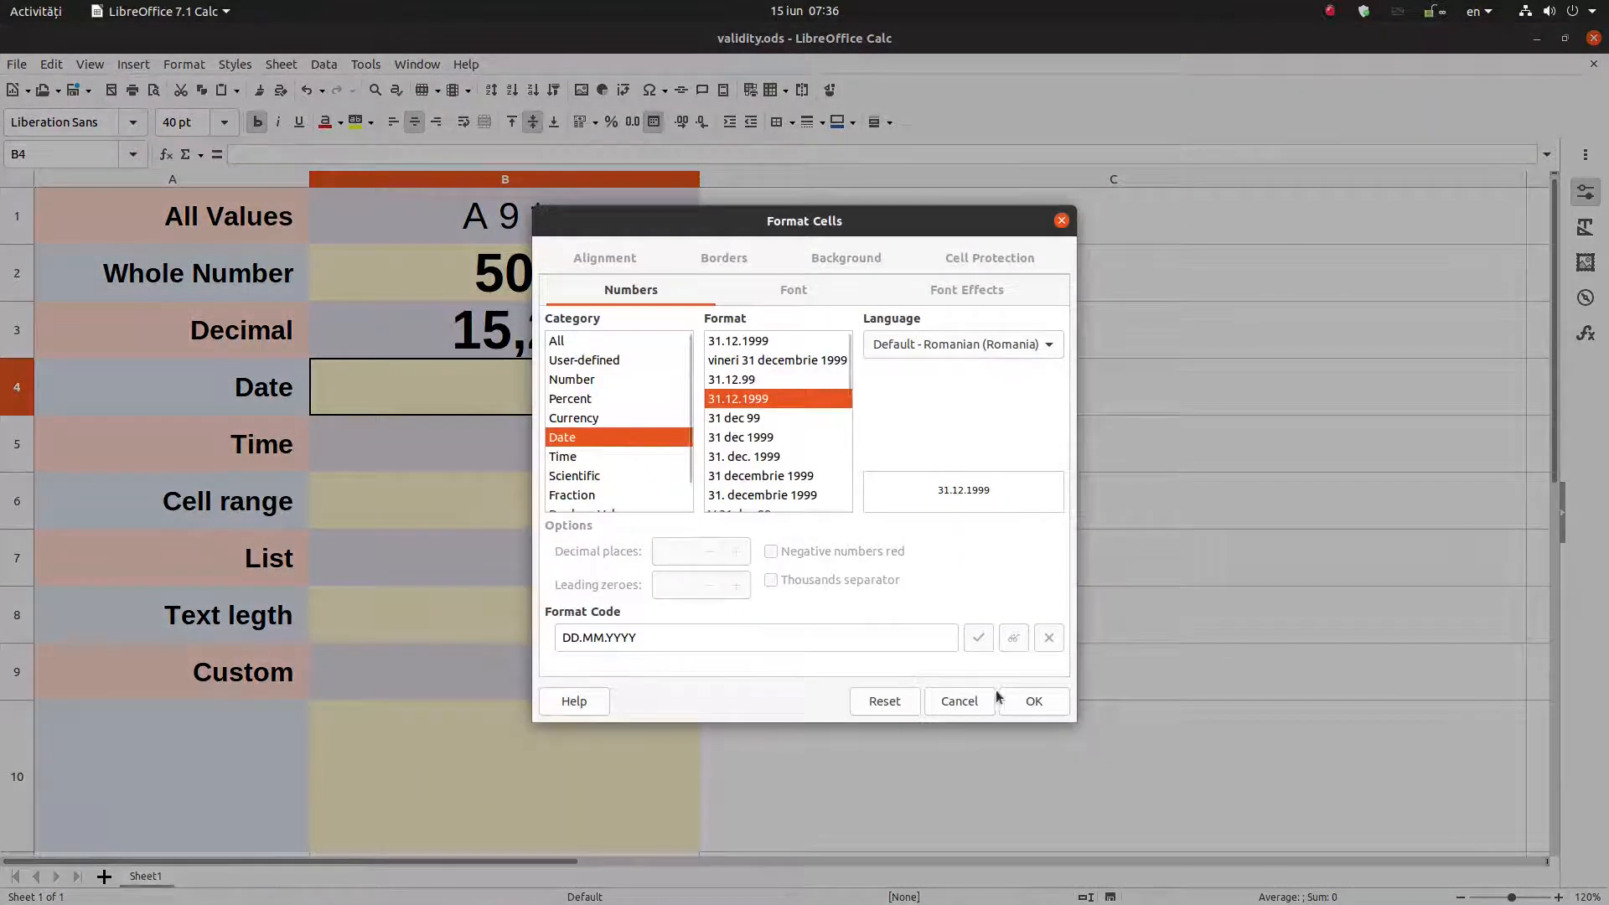
left_click(1010, 701)
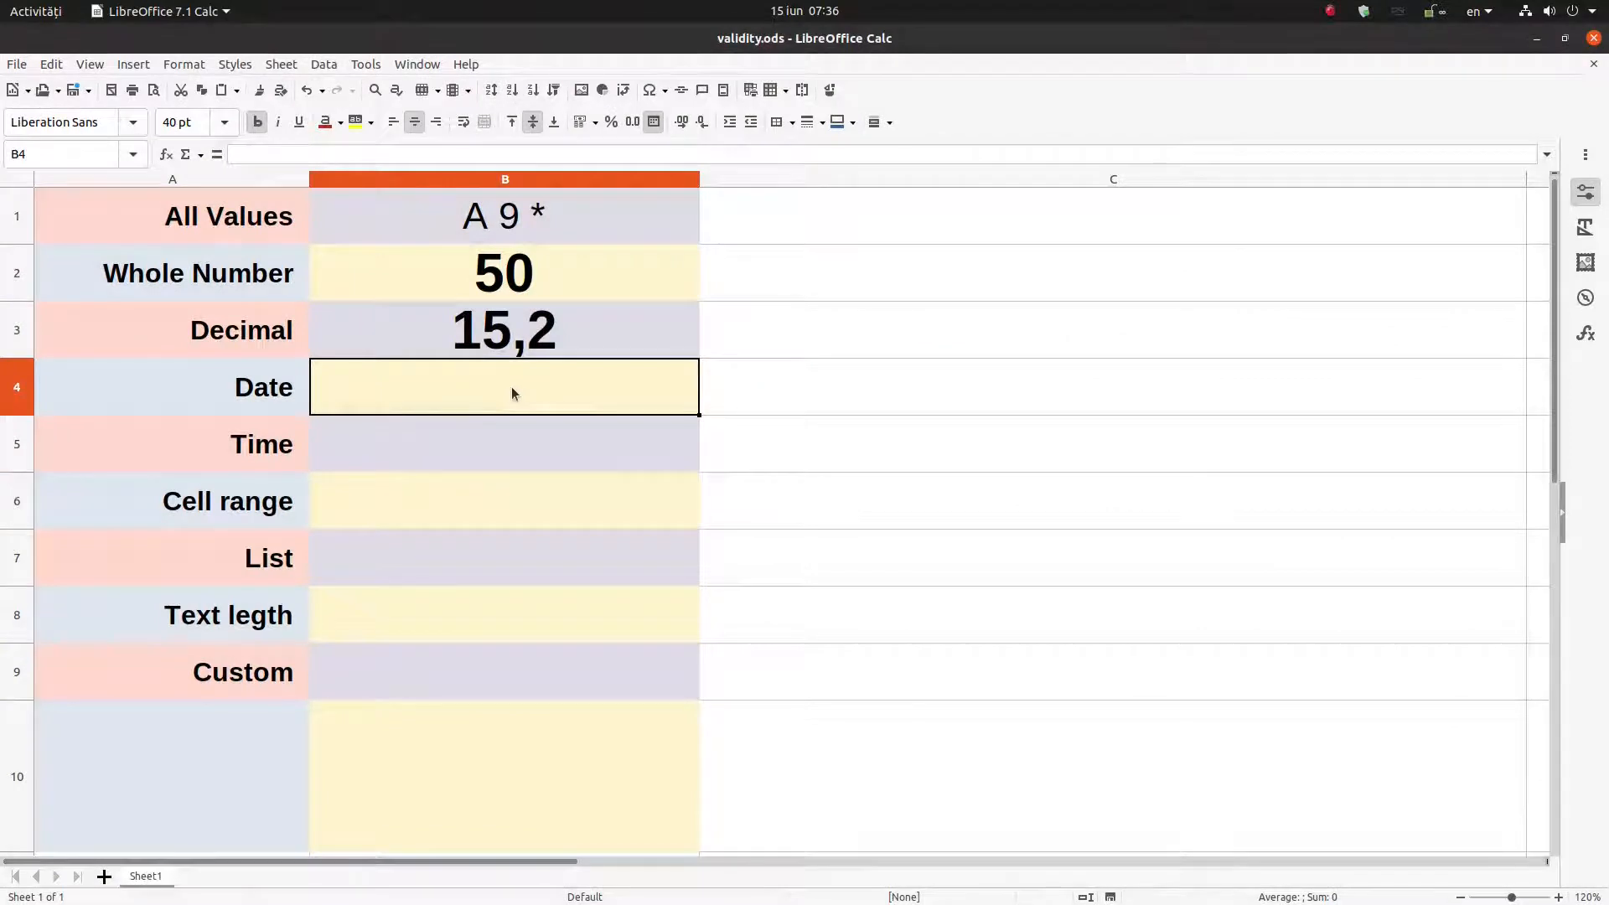
Test the date rule by trying to enter 15.12.2020 in cell B4
type("15.")
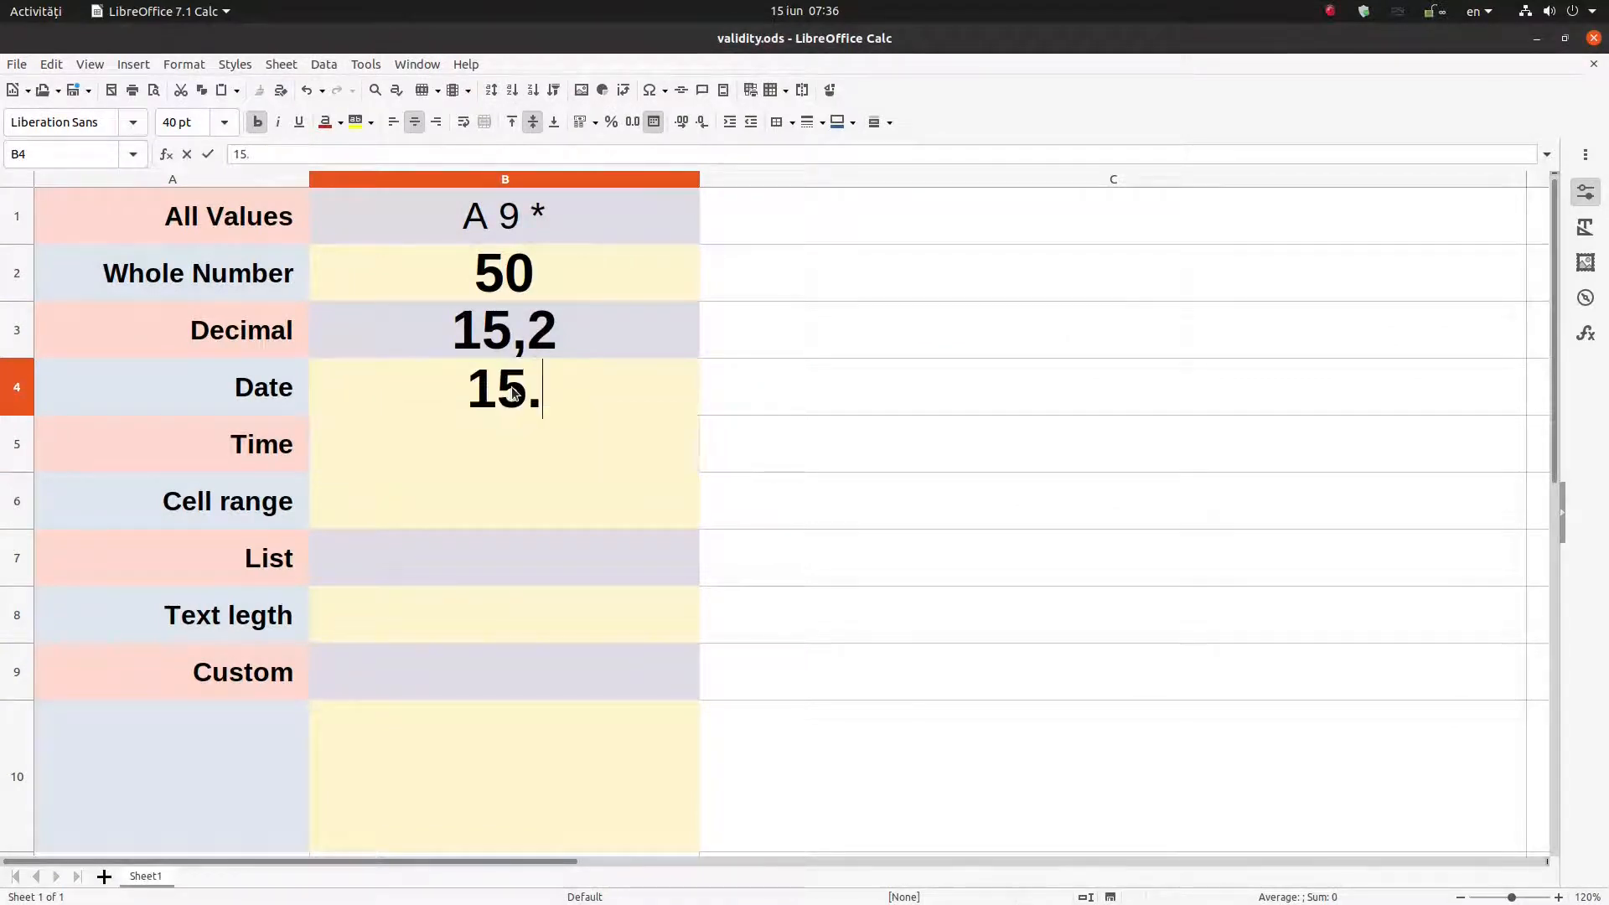
type("12.2020")
key("Return")
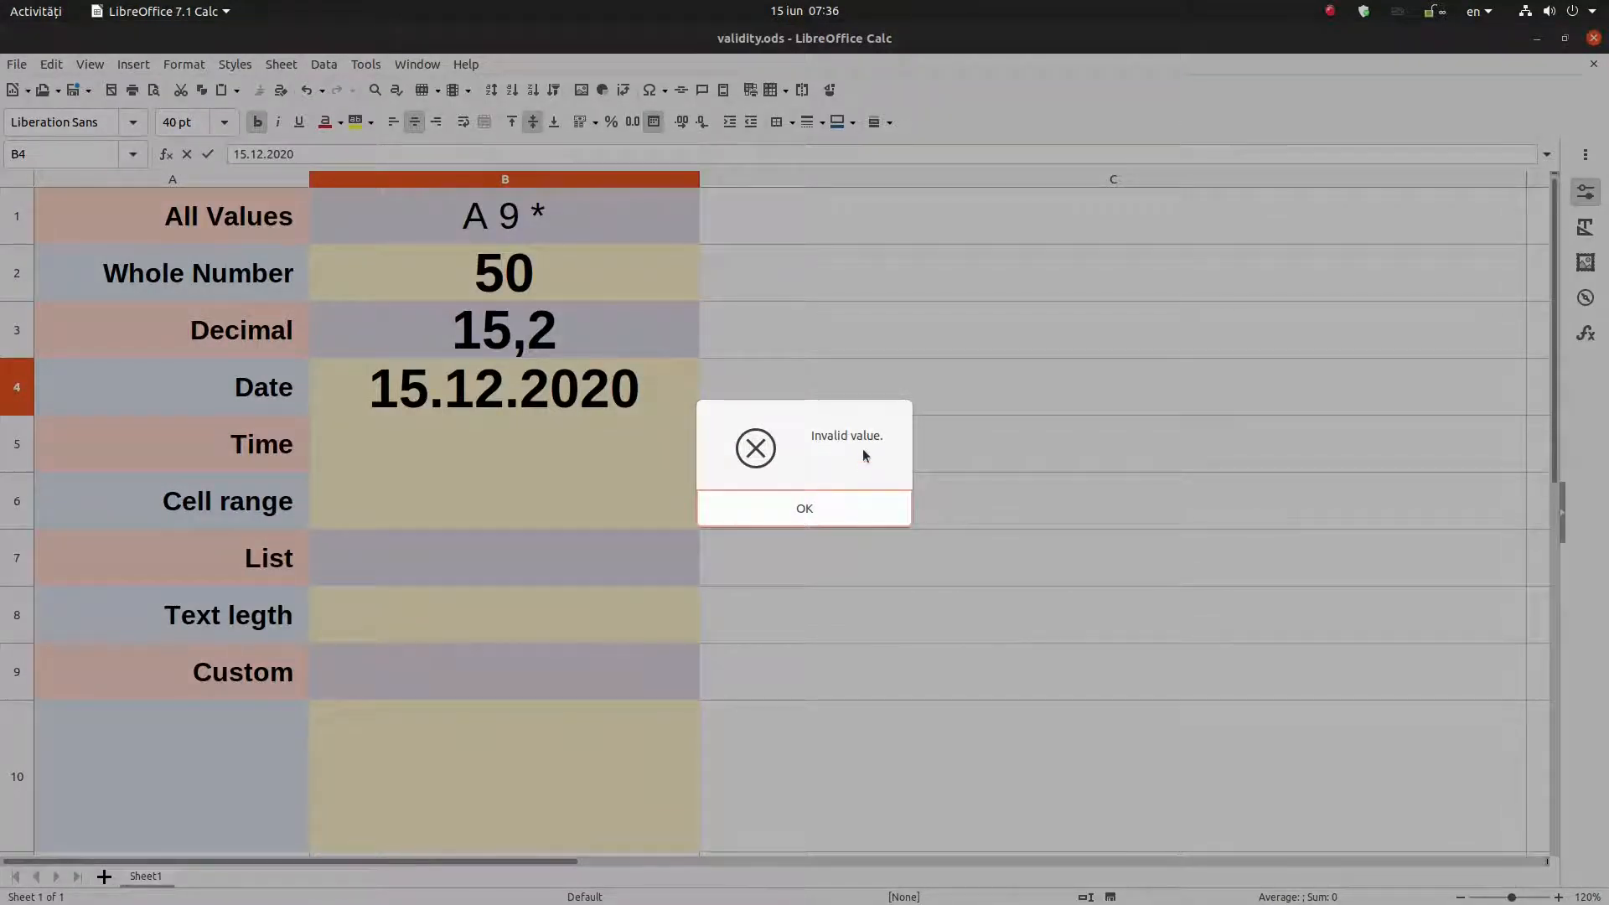
left_click(862, 522)
left_click(636, 414)
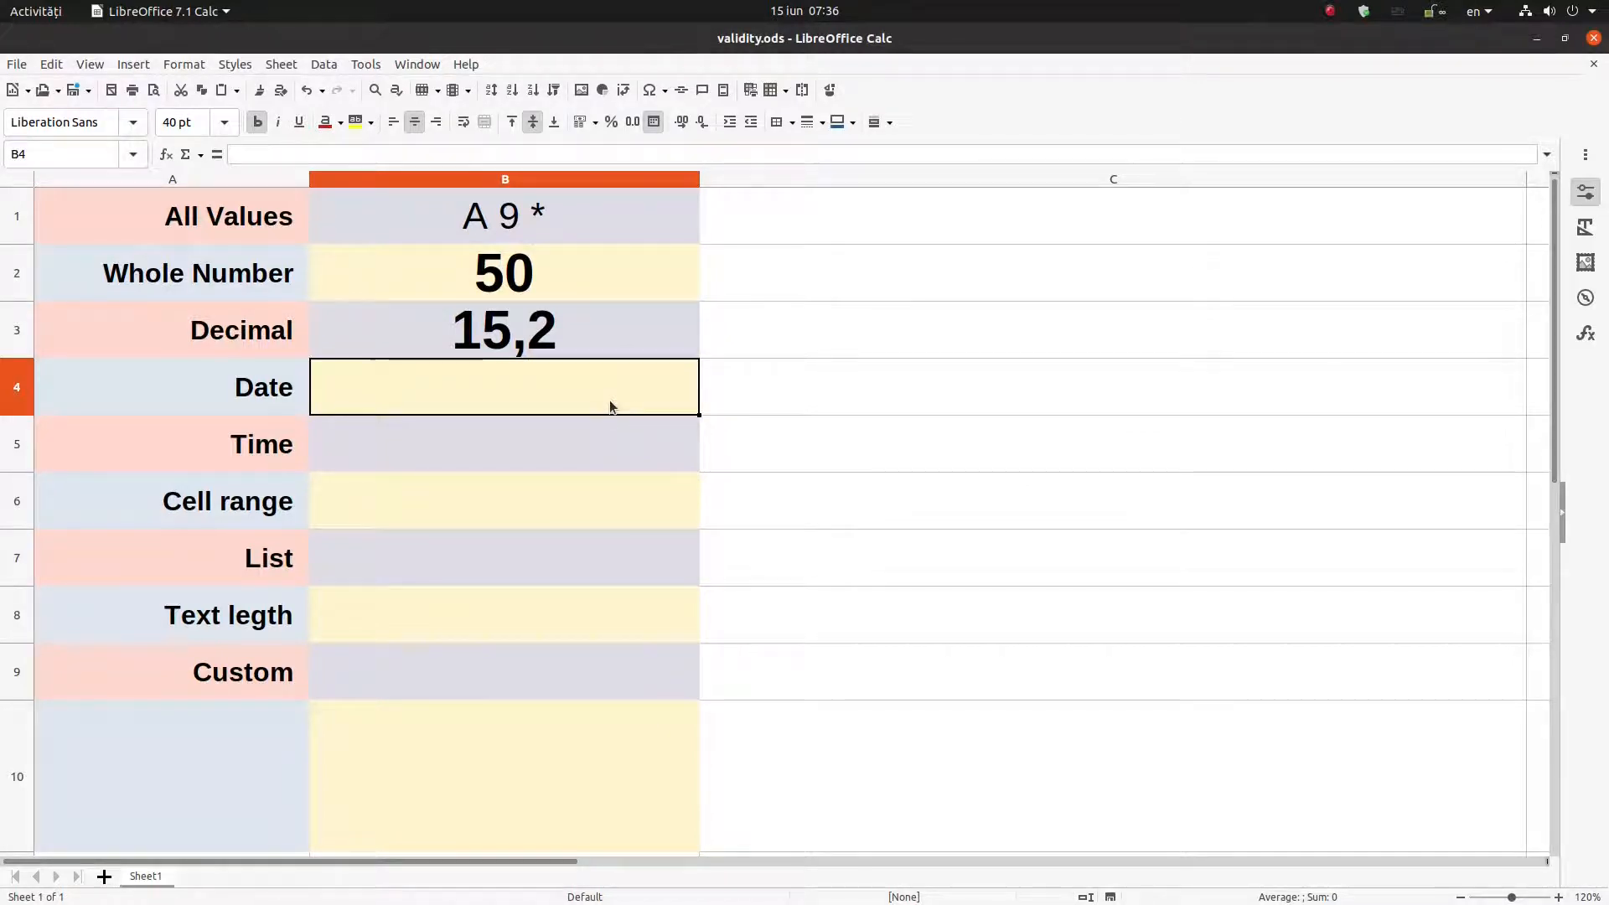
Enter the date 06.06.2021 in cell B4
type("06.06.")
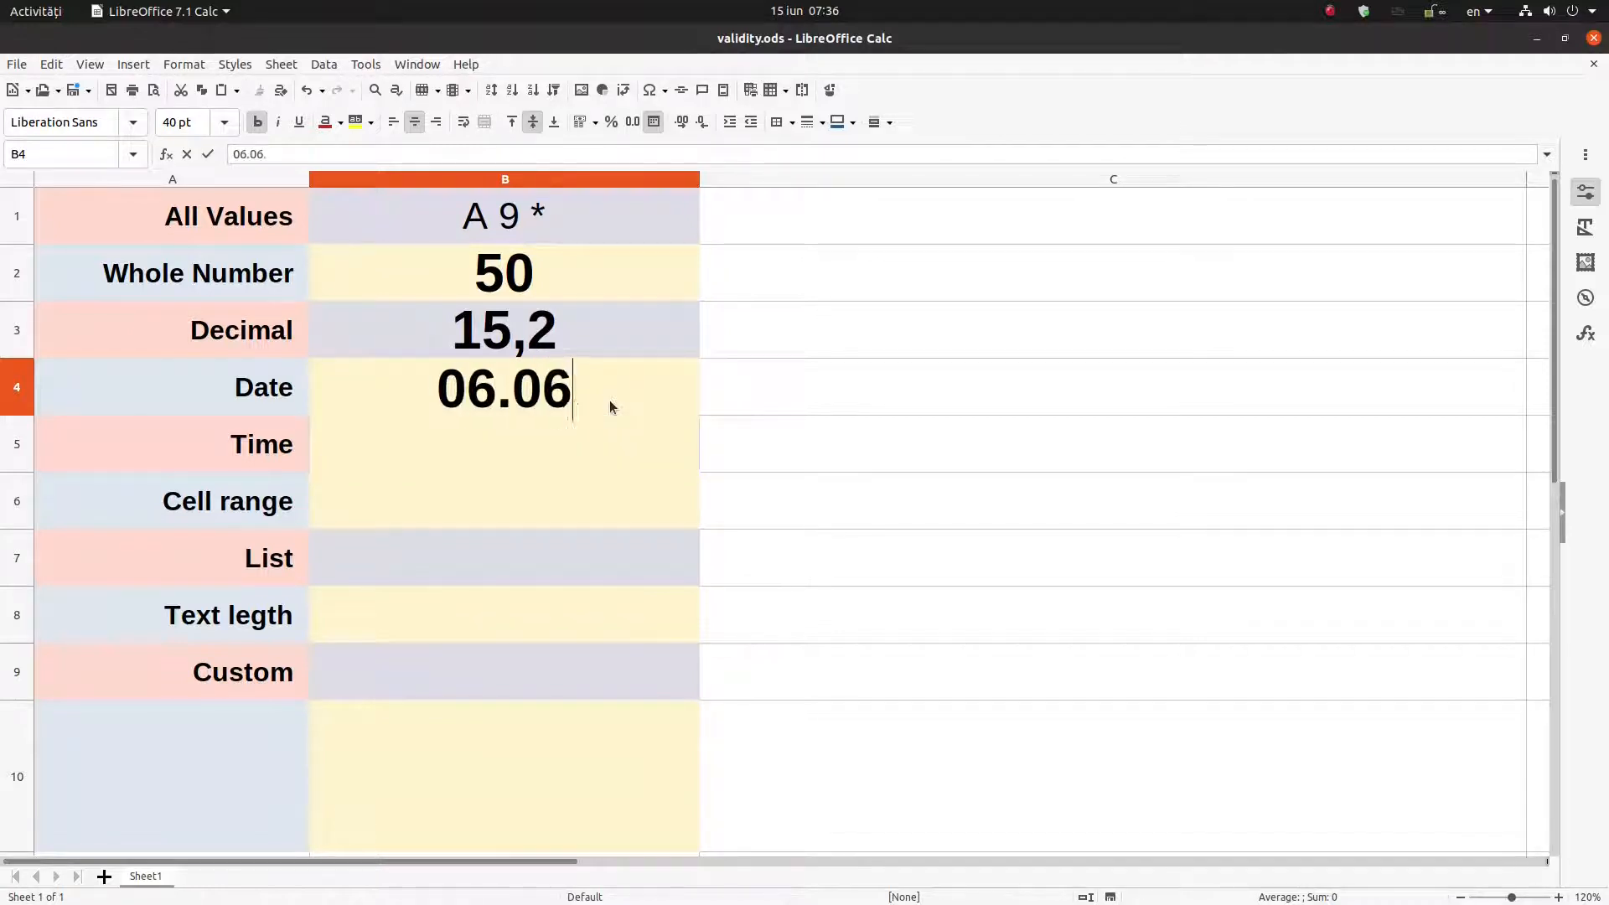
type("2021")
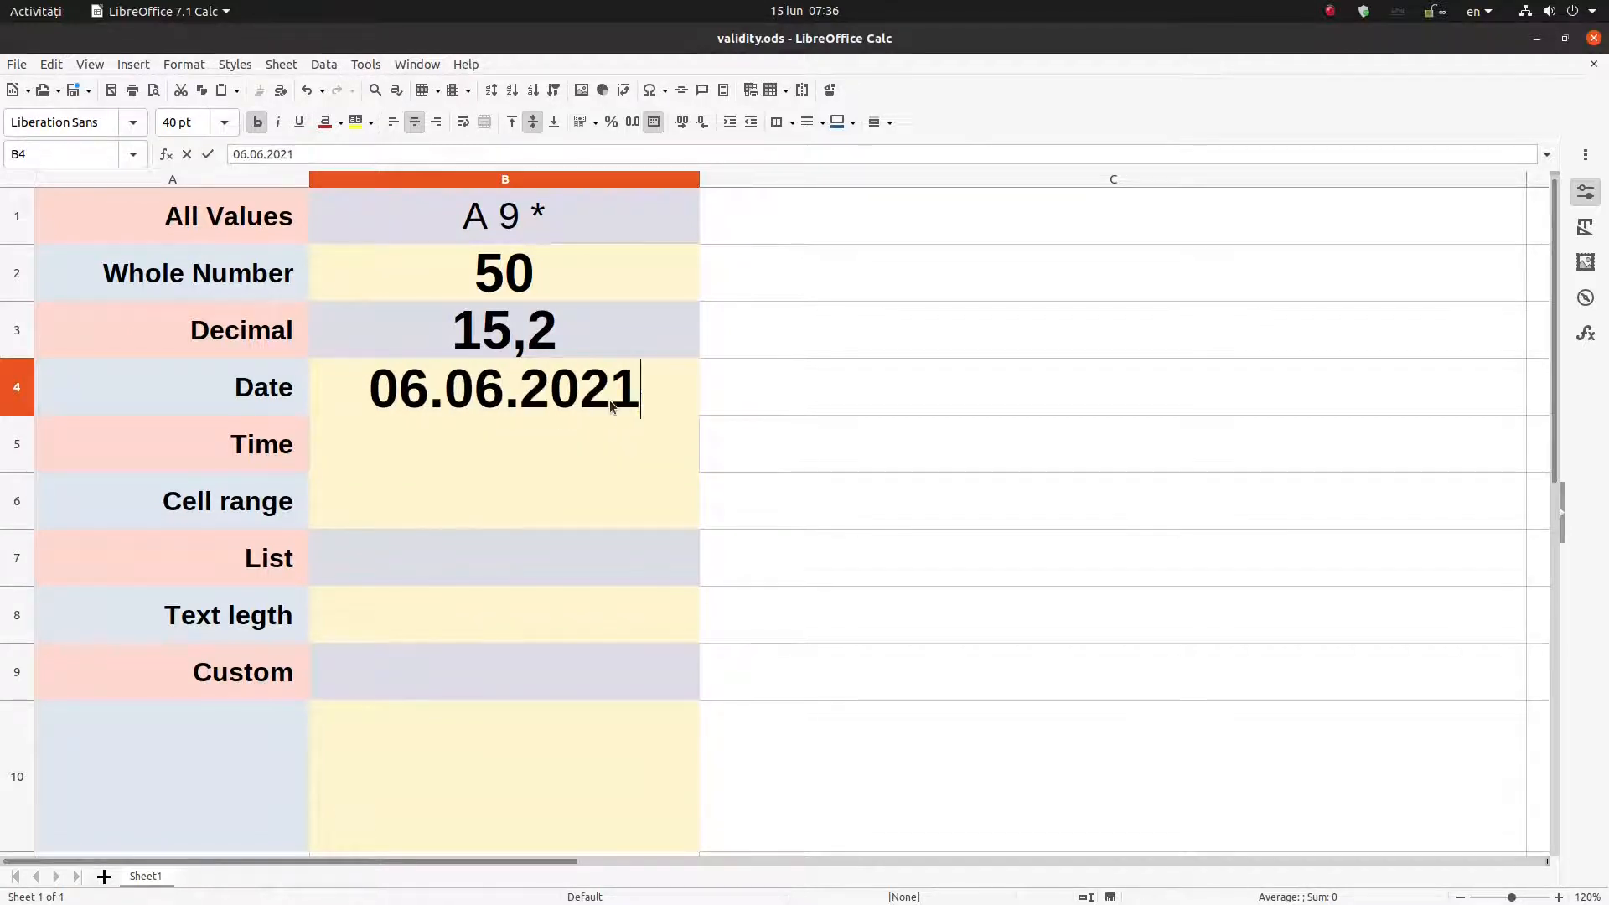
key("Return")
left_click(610, 405)
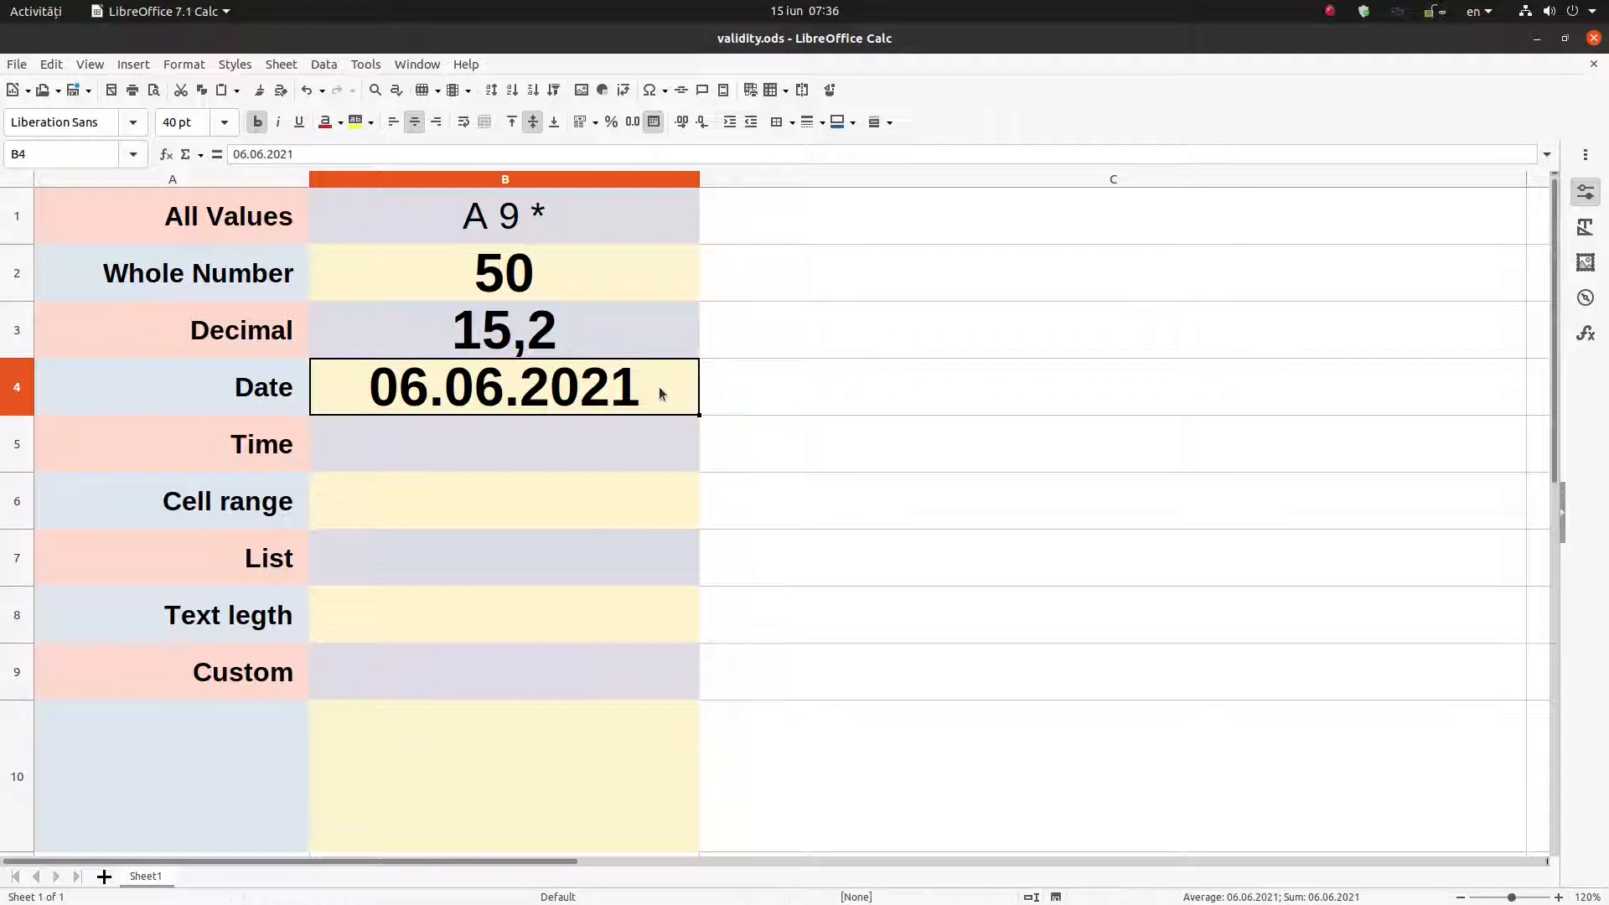
Examine the comparison conditions in B4's validity rule, trying "greater than", and discard the change
right_click(610, 394)
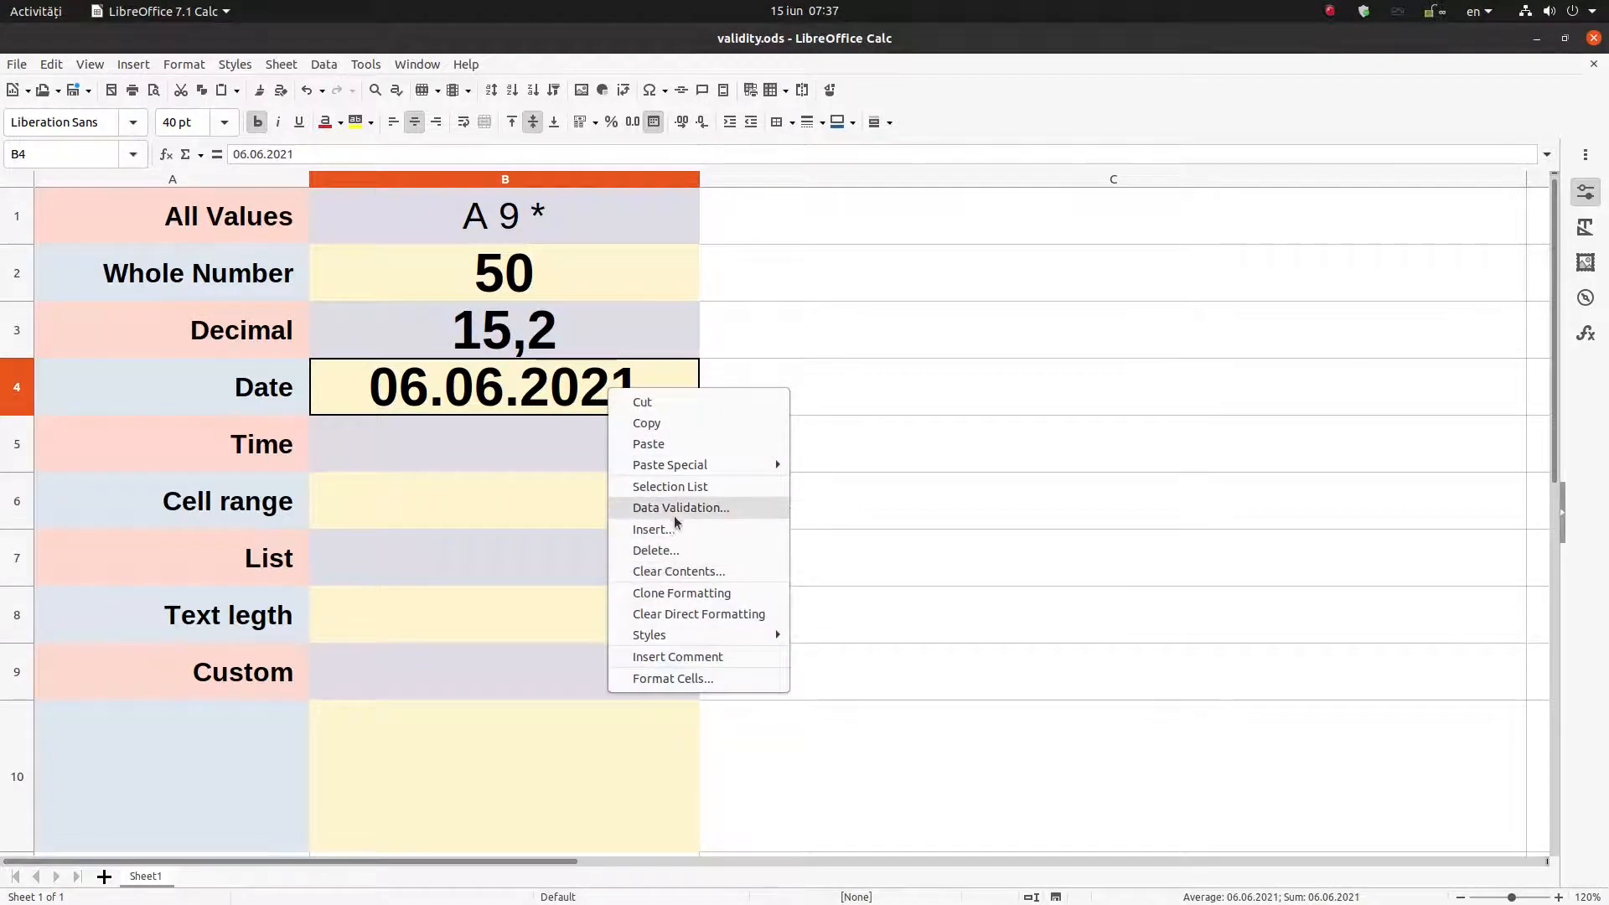
left_click(673, 508)
left_click(754, 408)
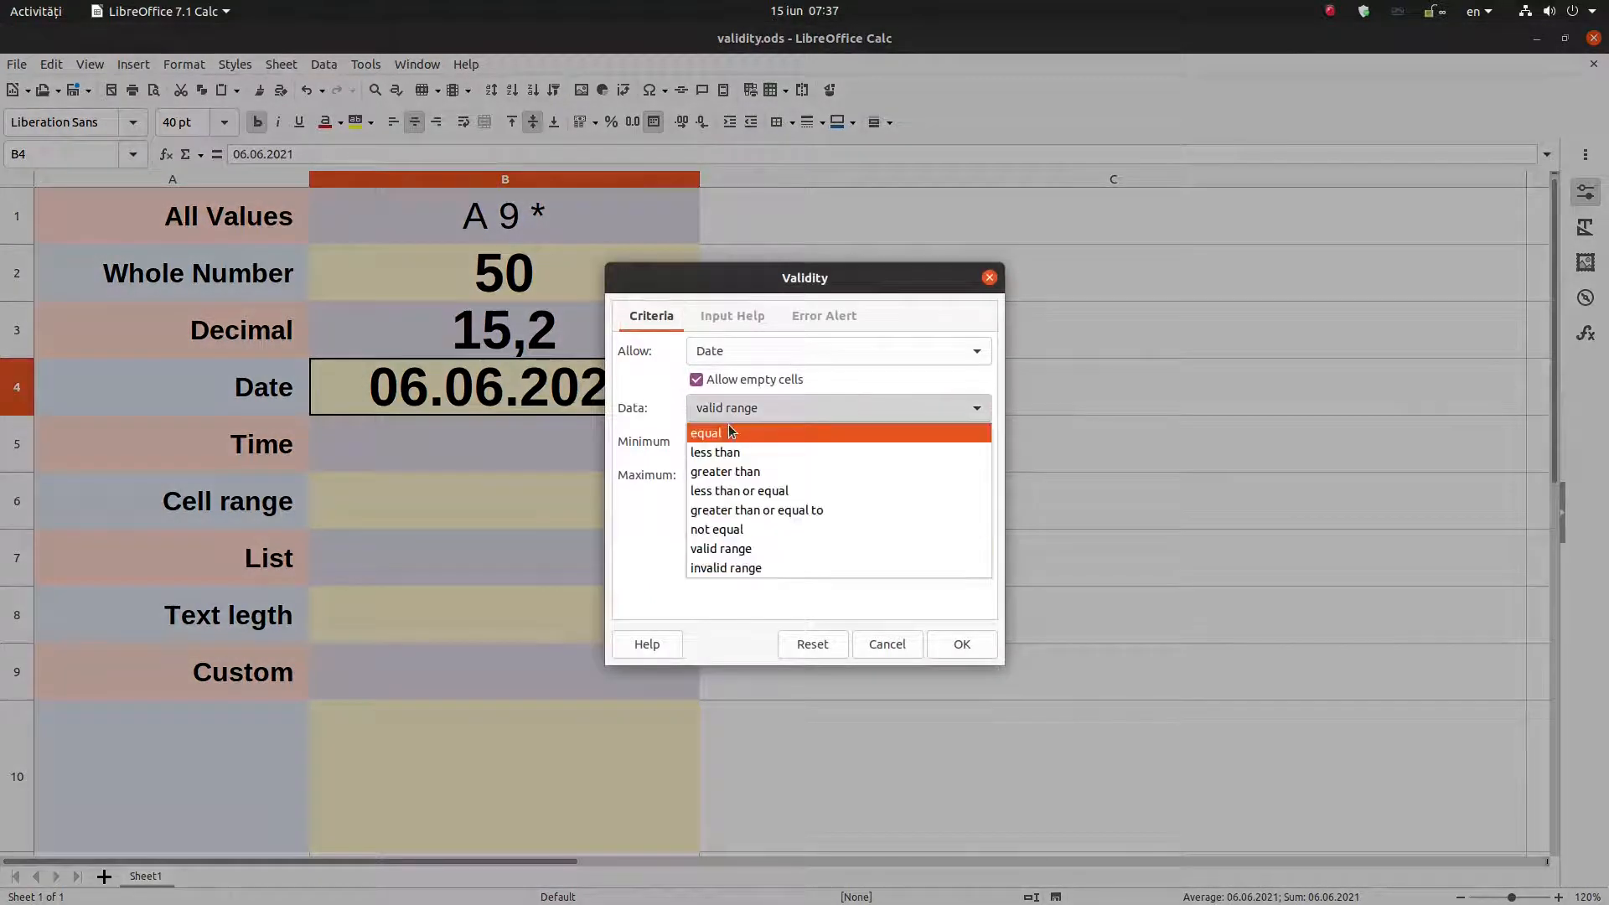
left_click(726, 471)
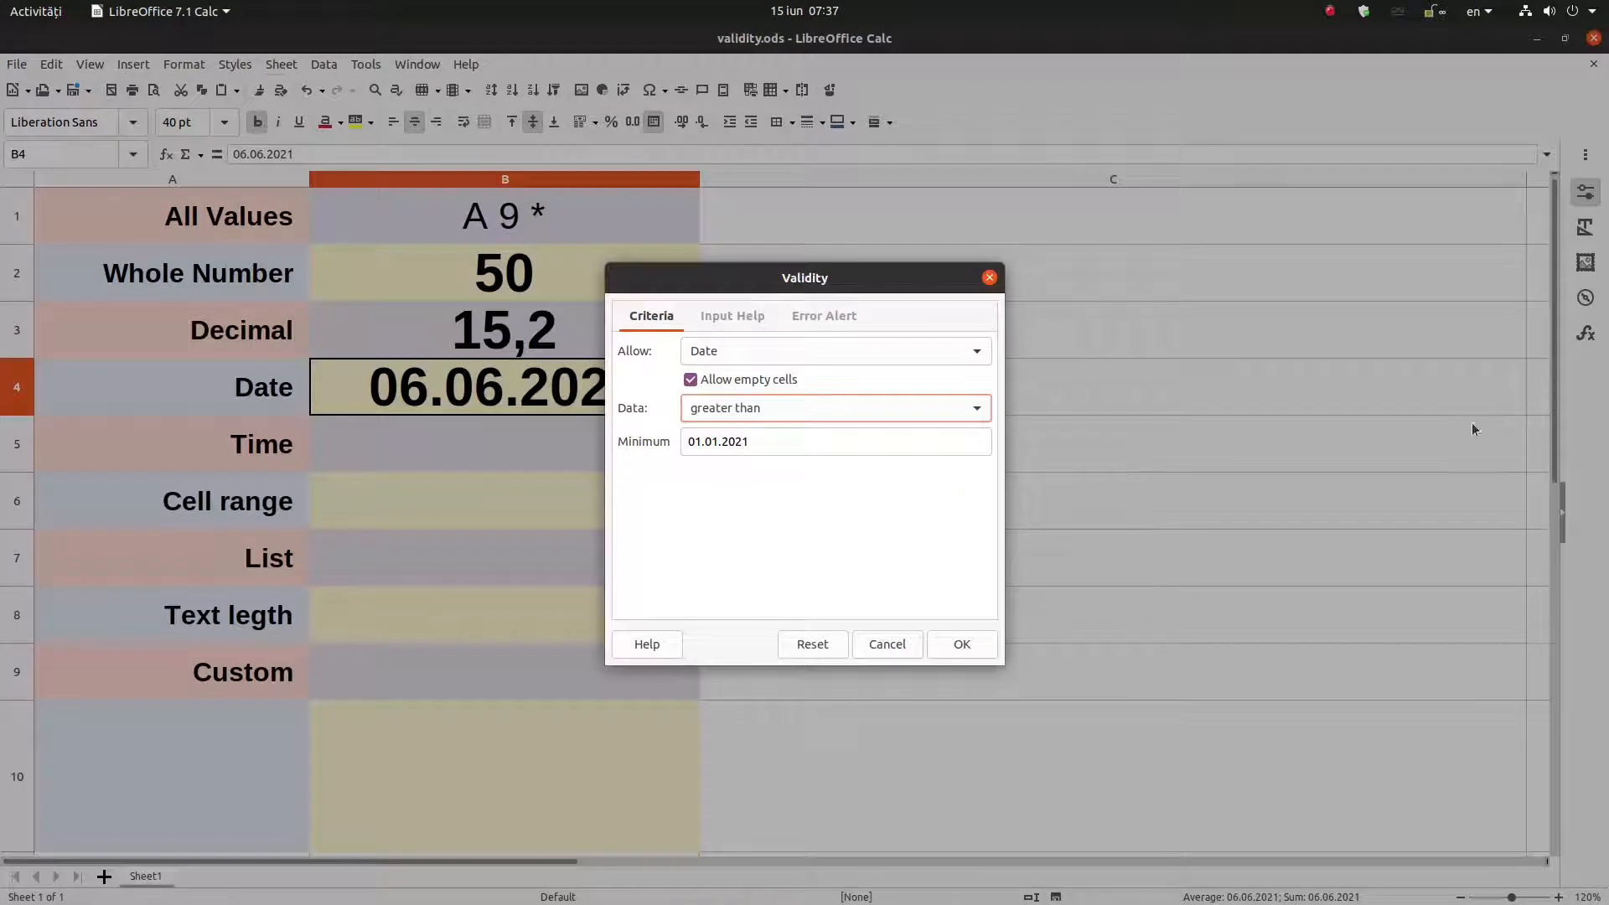
left_click(766, 408)
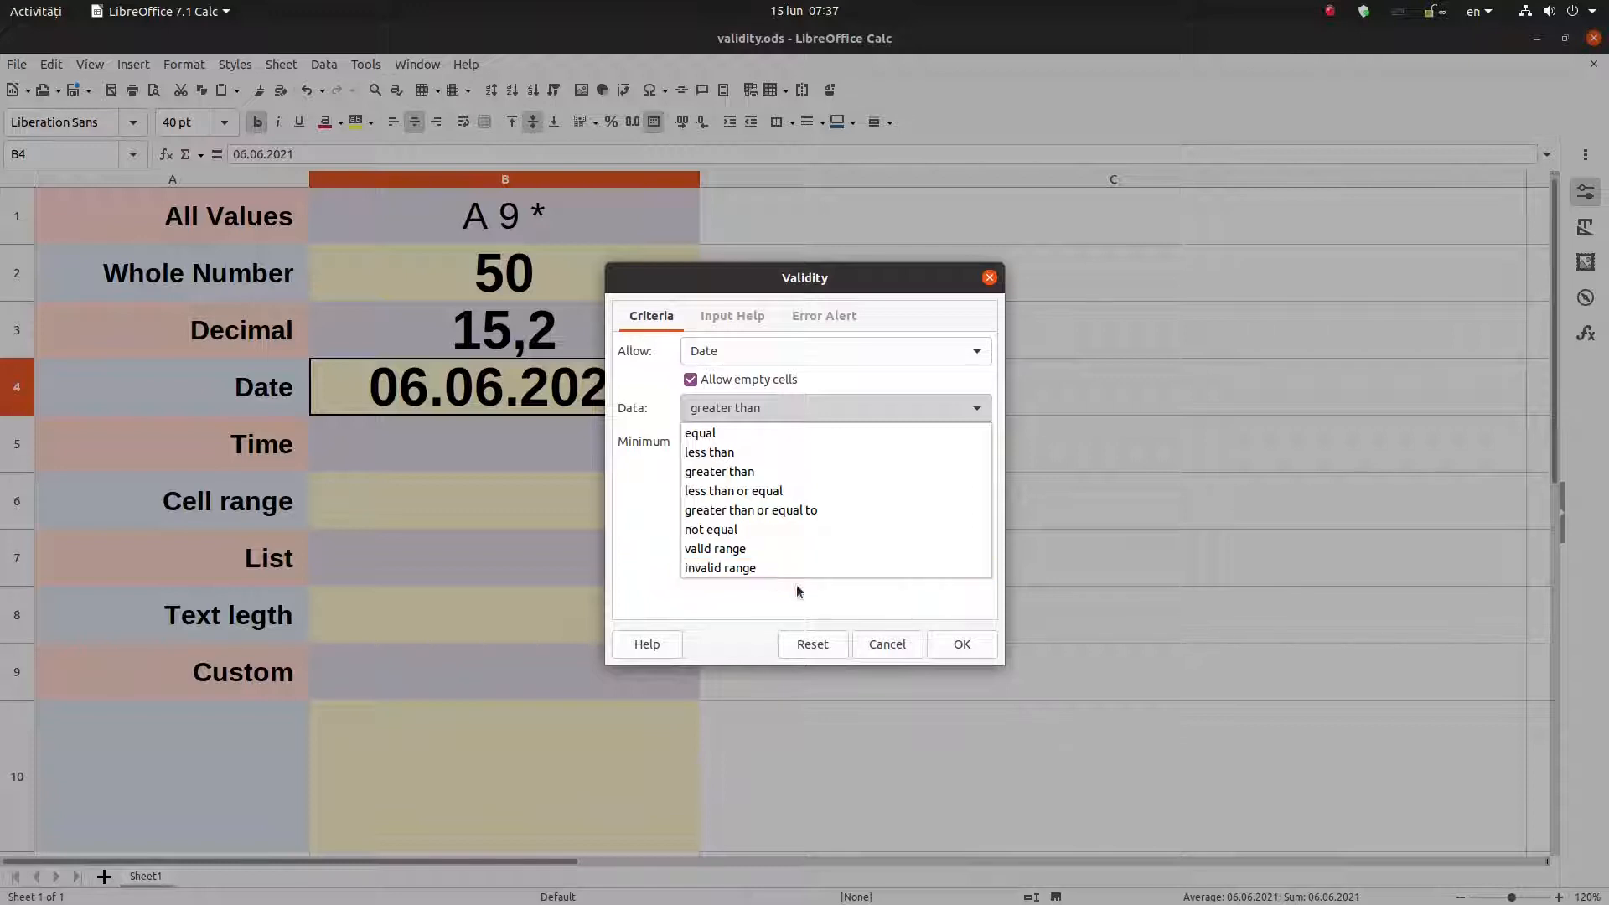
left_click(873, 641)
left_click(880, 643)
Start a validity rule for the Time cell B5 that allows times within a valid range
left_click(388, 453)
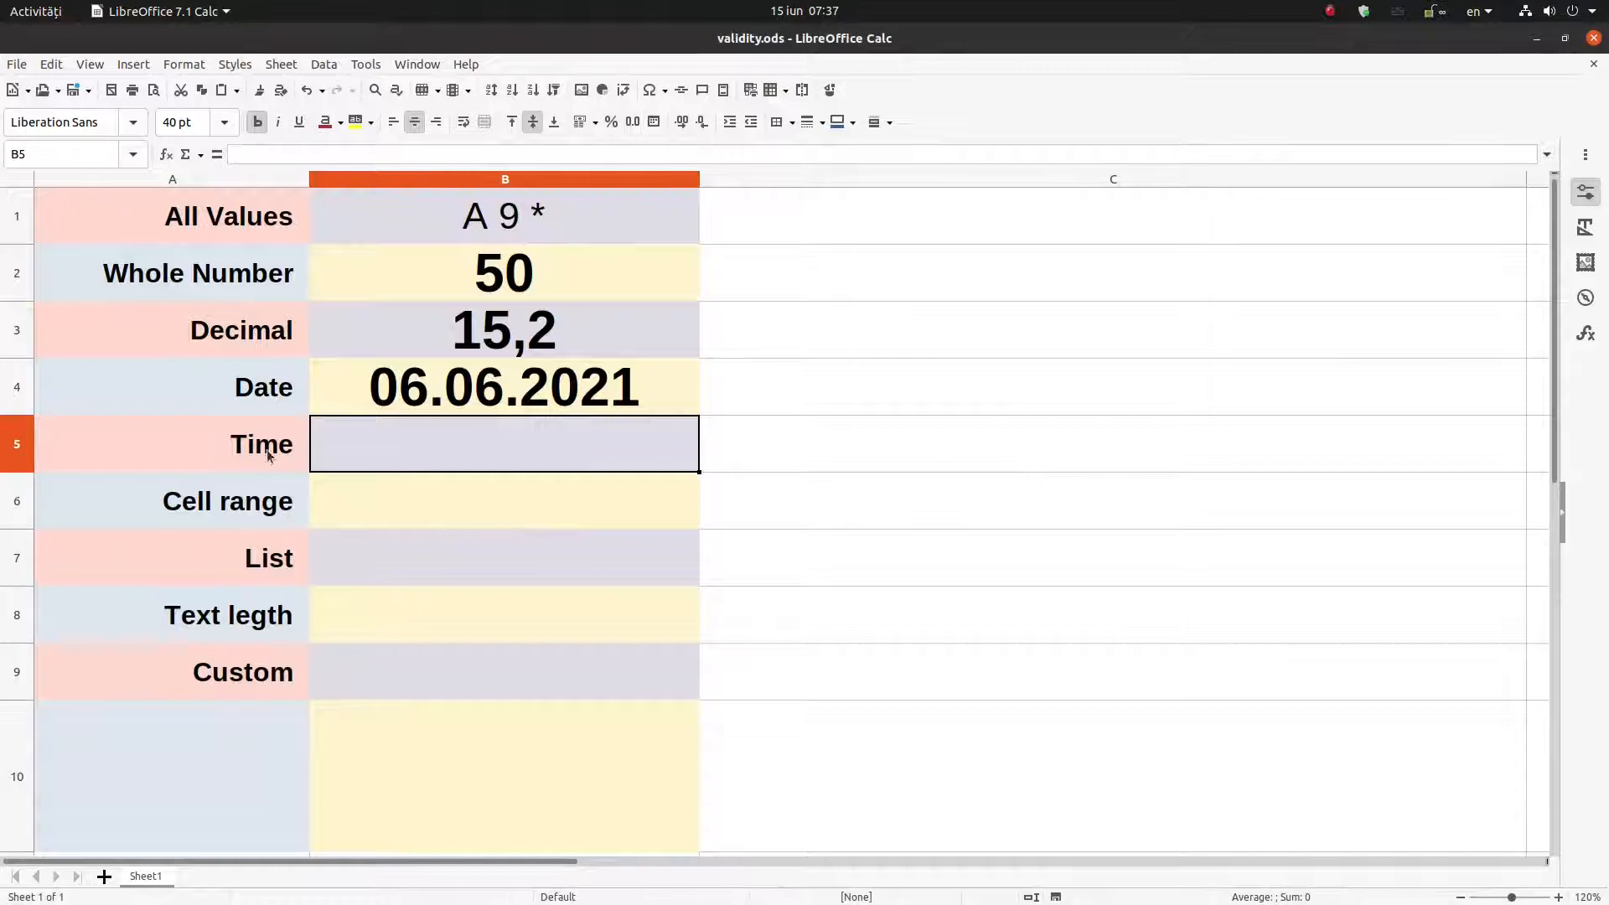
right_click(414, 460)
key("Escape")
left_click(324, 64)
left_click(354, 297)
left_click(680, 356)
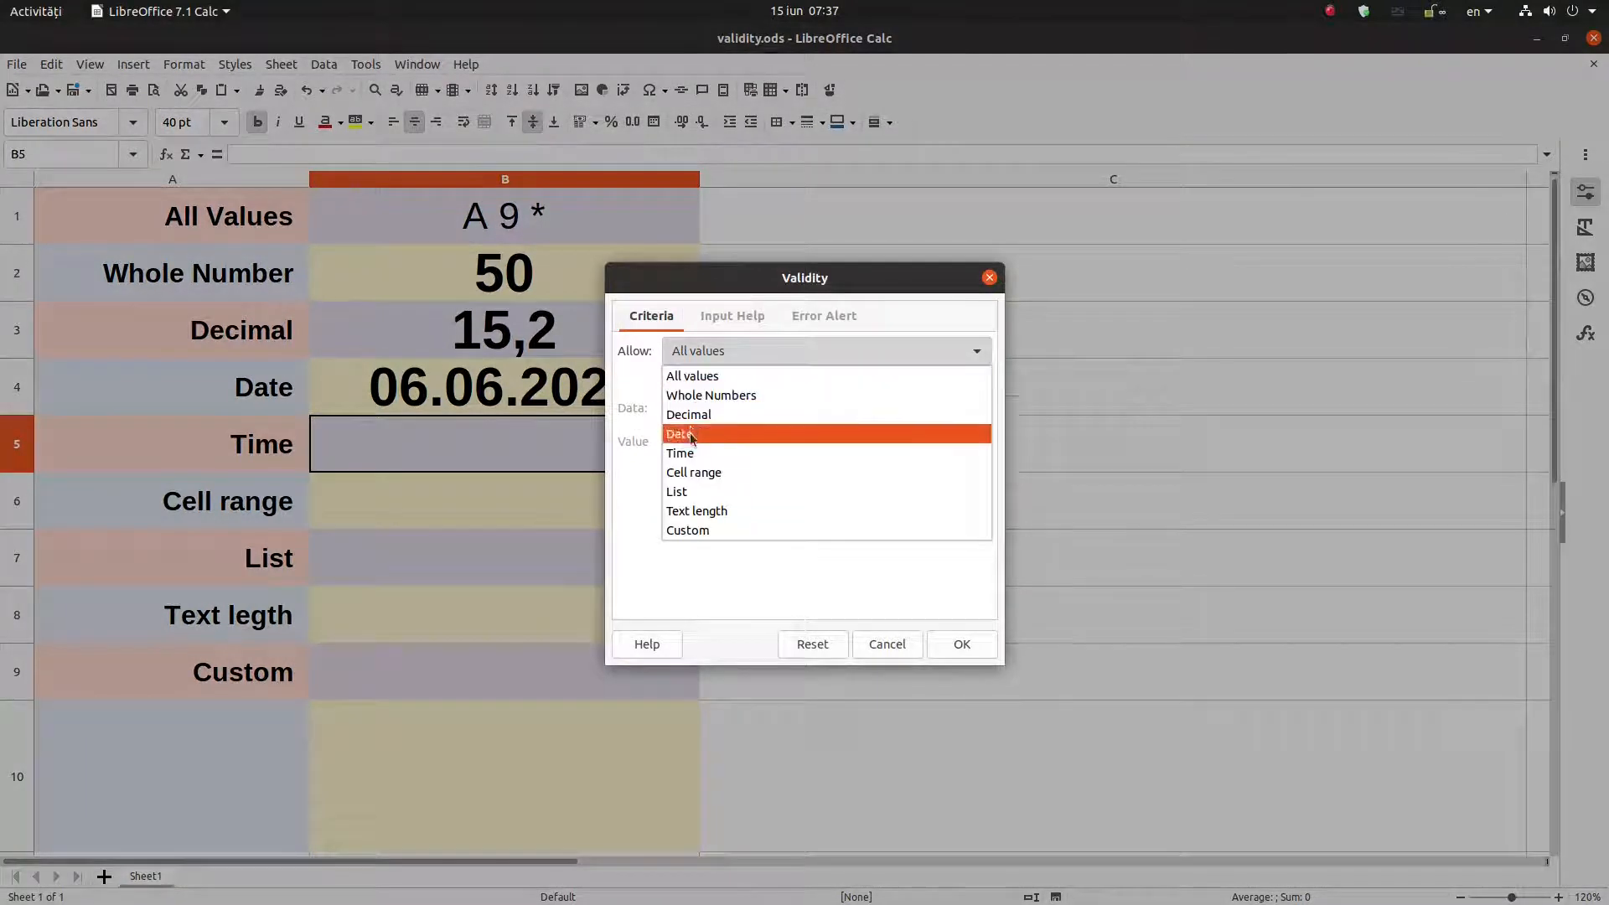
left_click(674, 440)
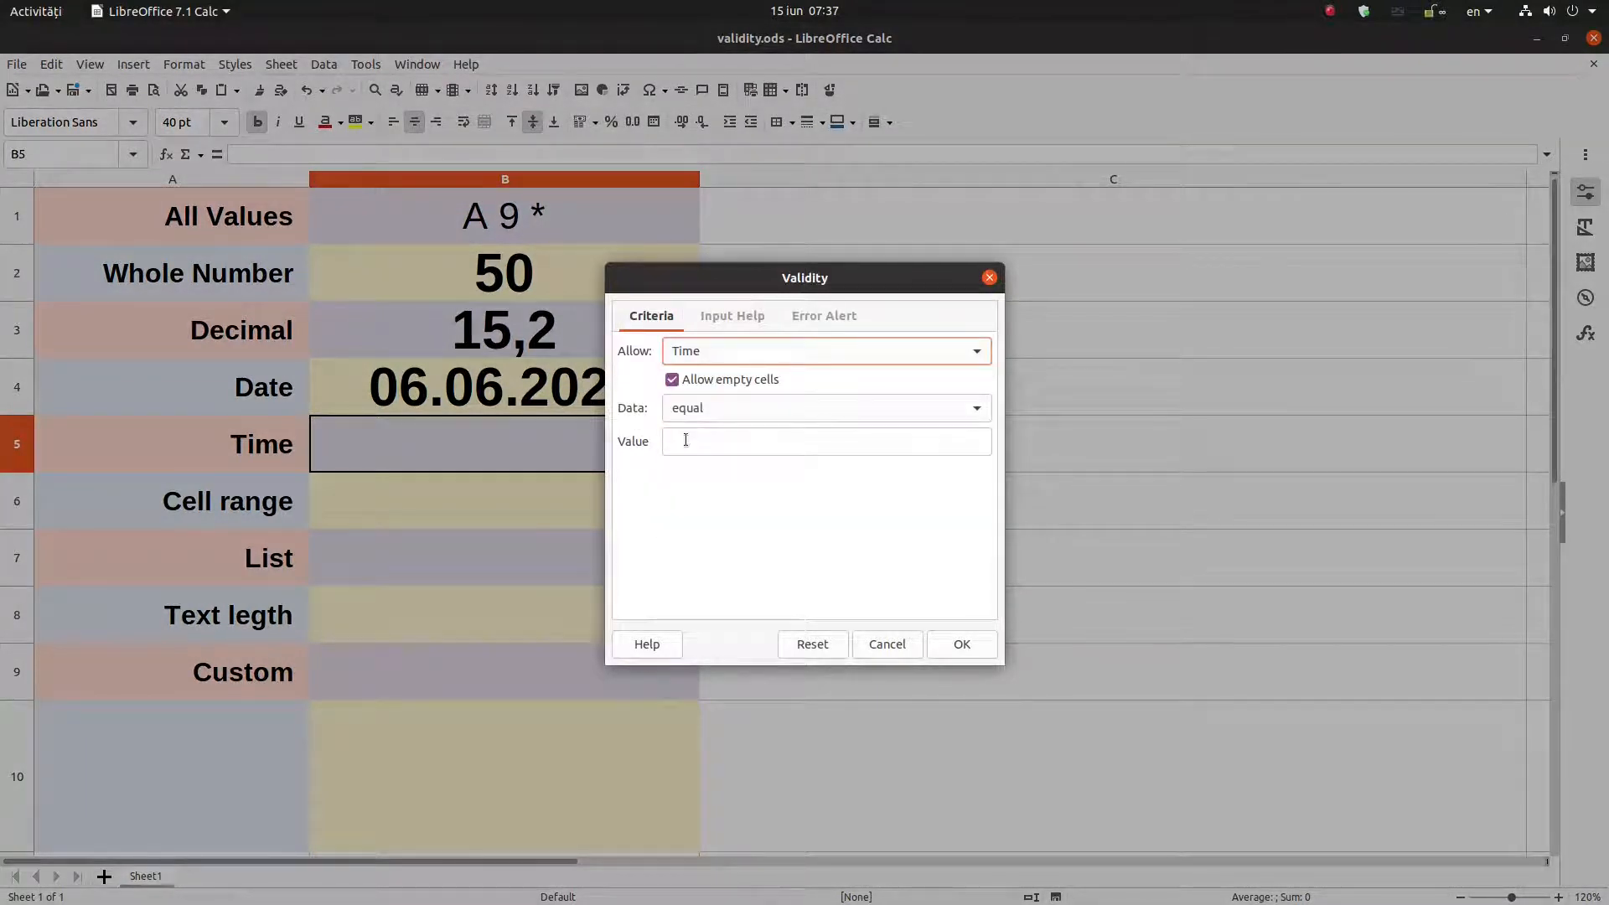
right_click(685, 440)
left_click(679, 437)
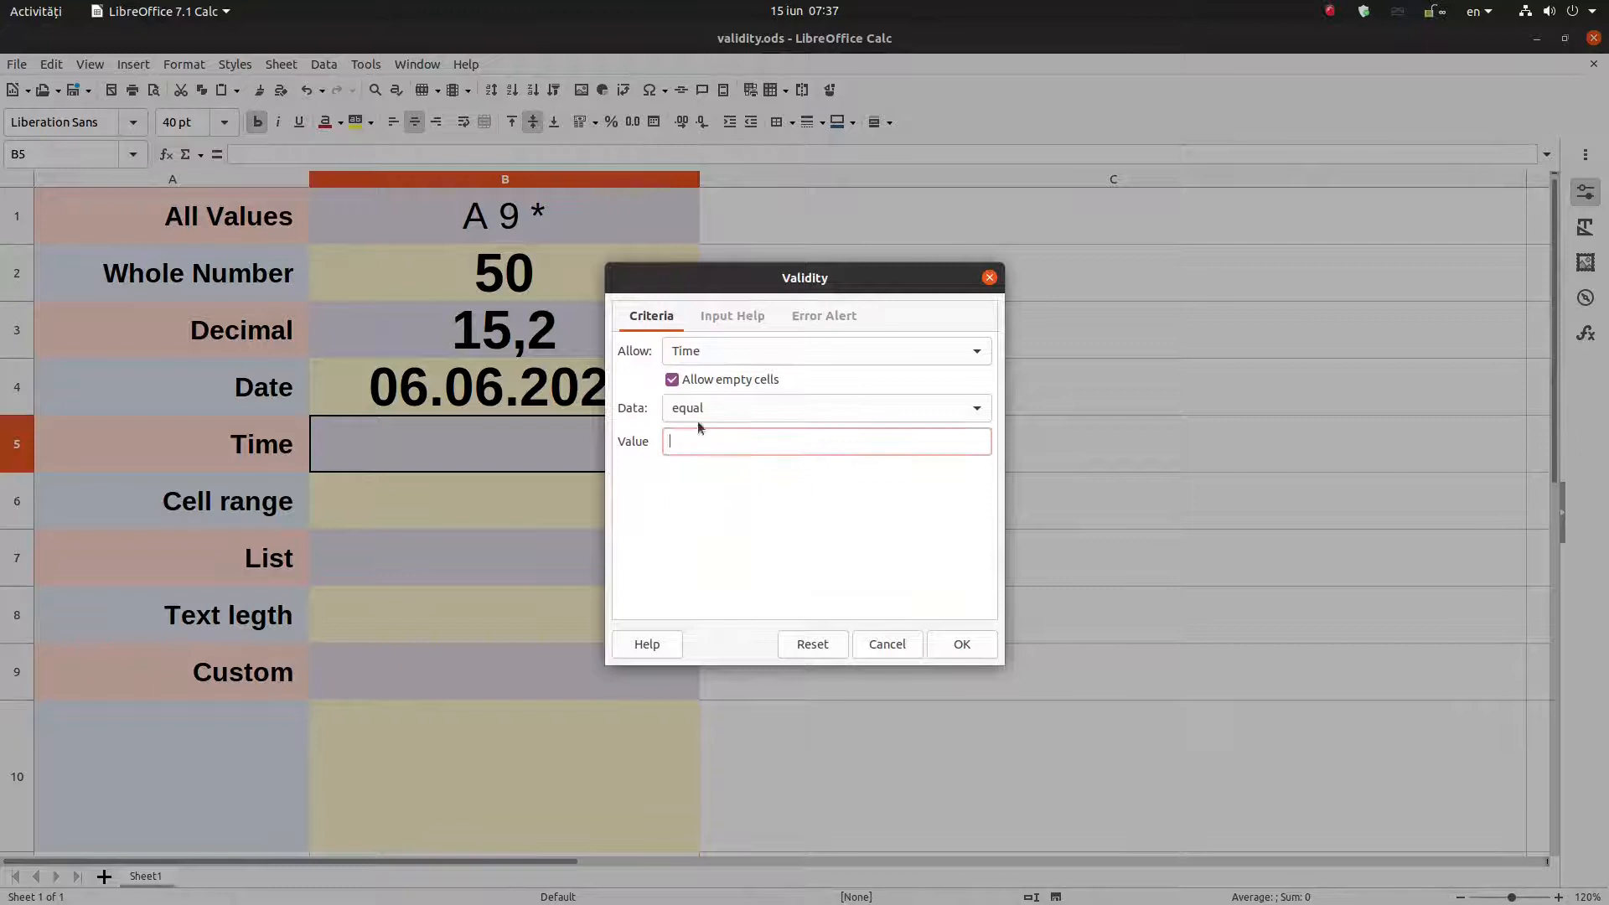
left_click(702, 410)
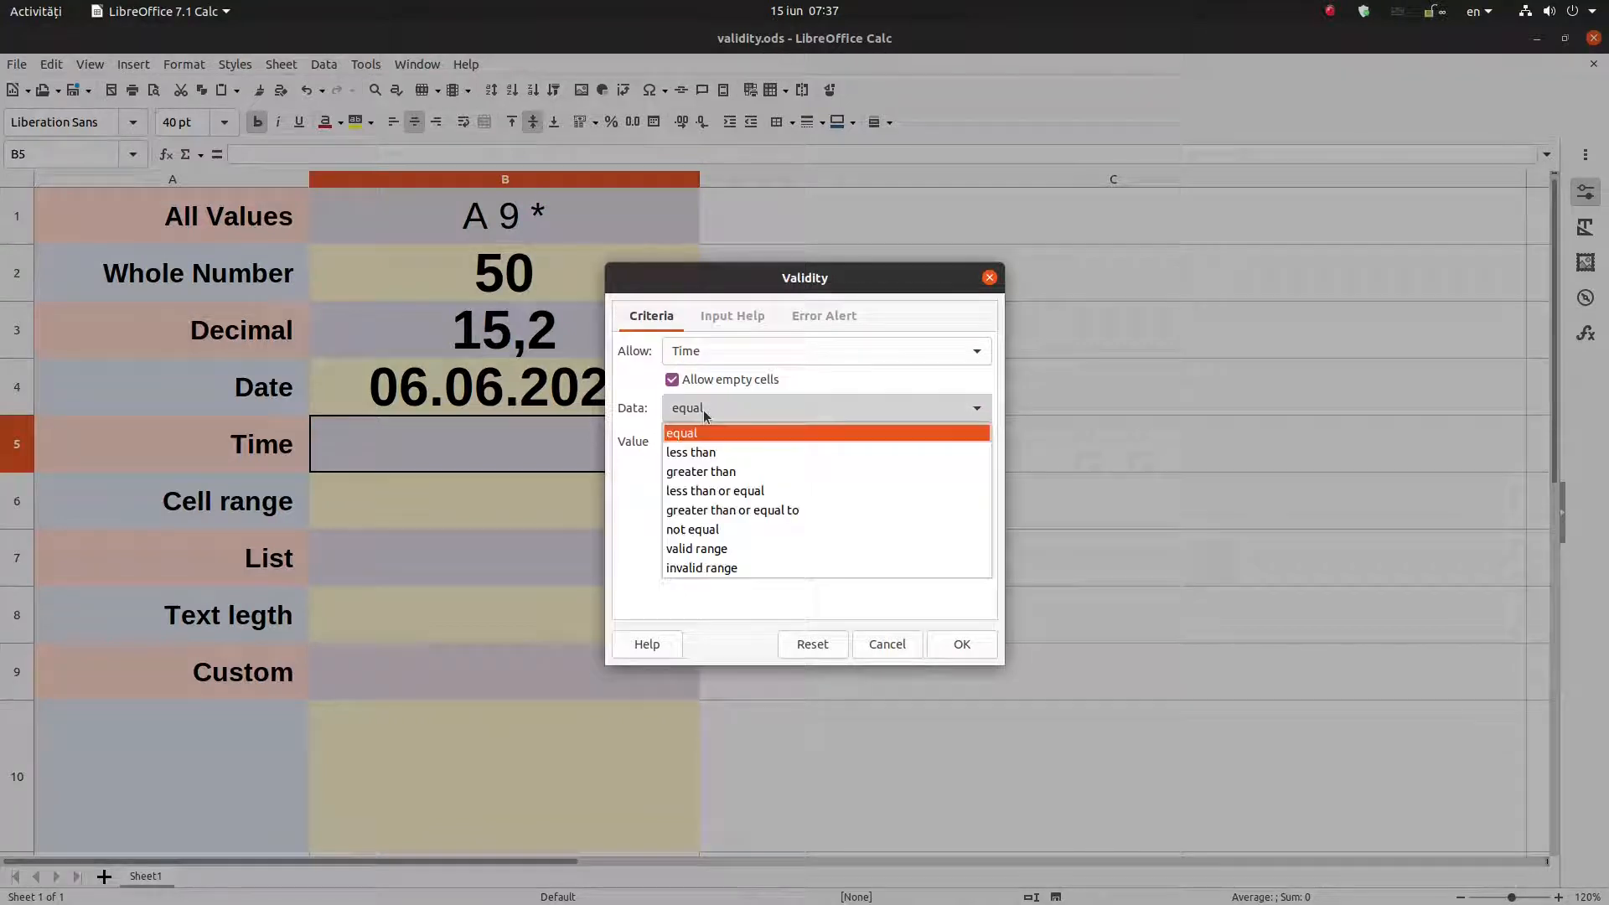
left_click(739, 548)
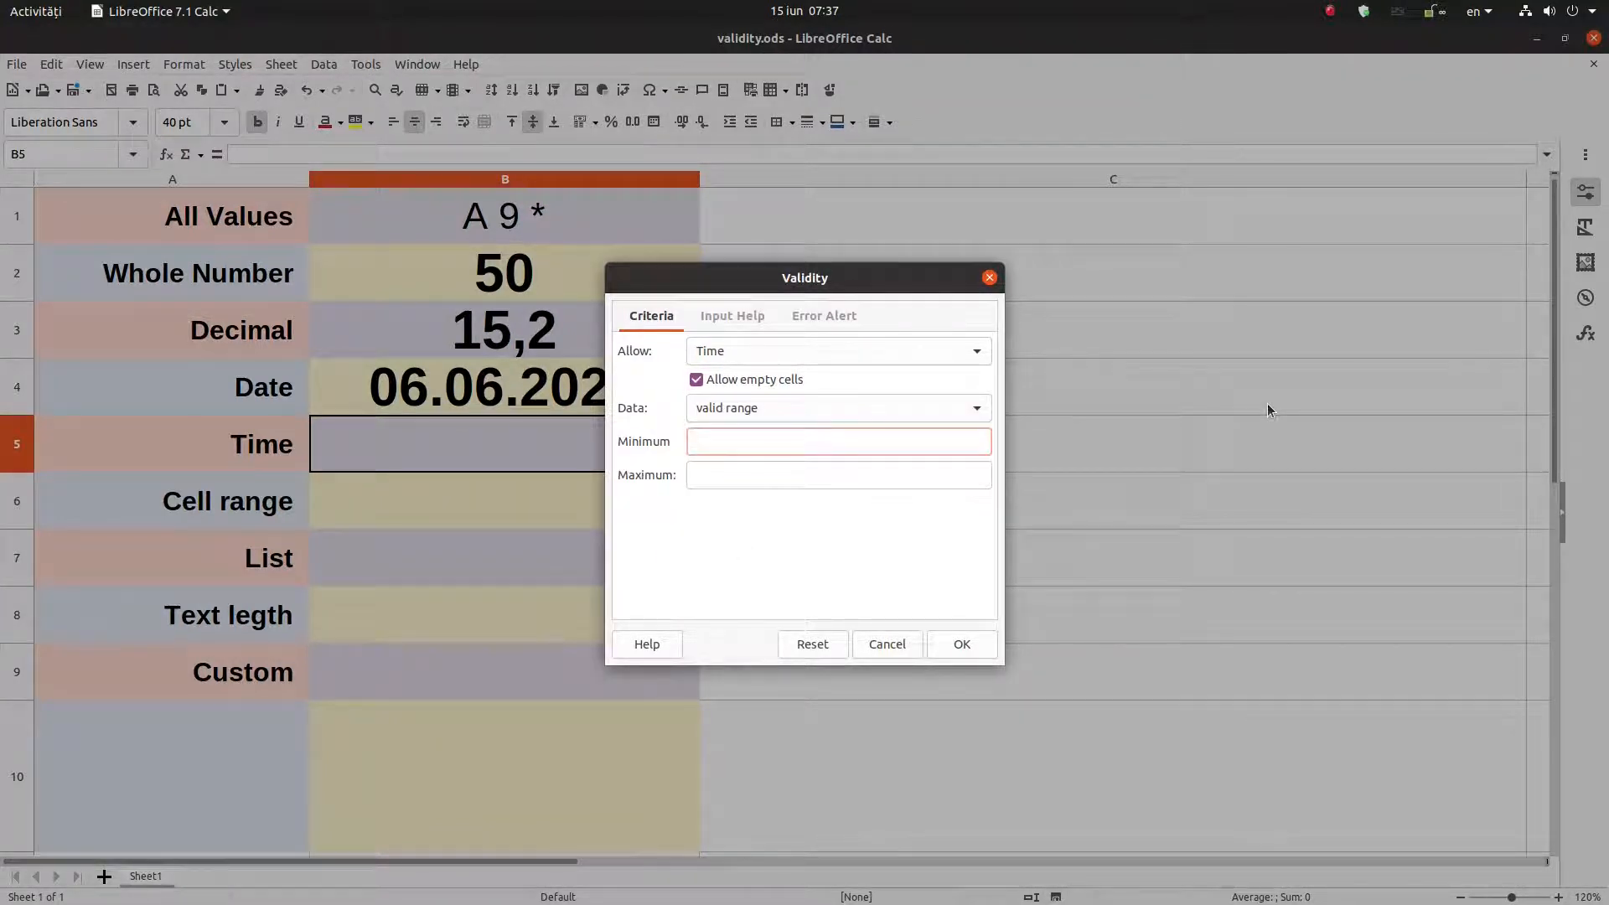
Set the time rule's minimum to 06:00 and maximum to 18:00, and apply it to B5
type("06:00")
key("Tab")
type("18:00")
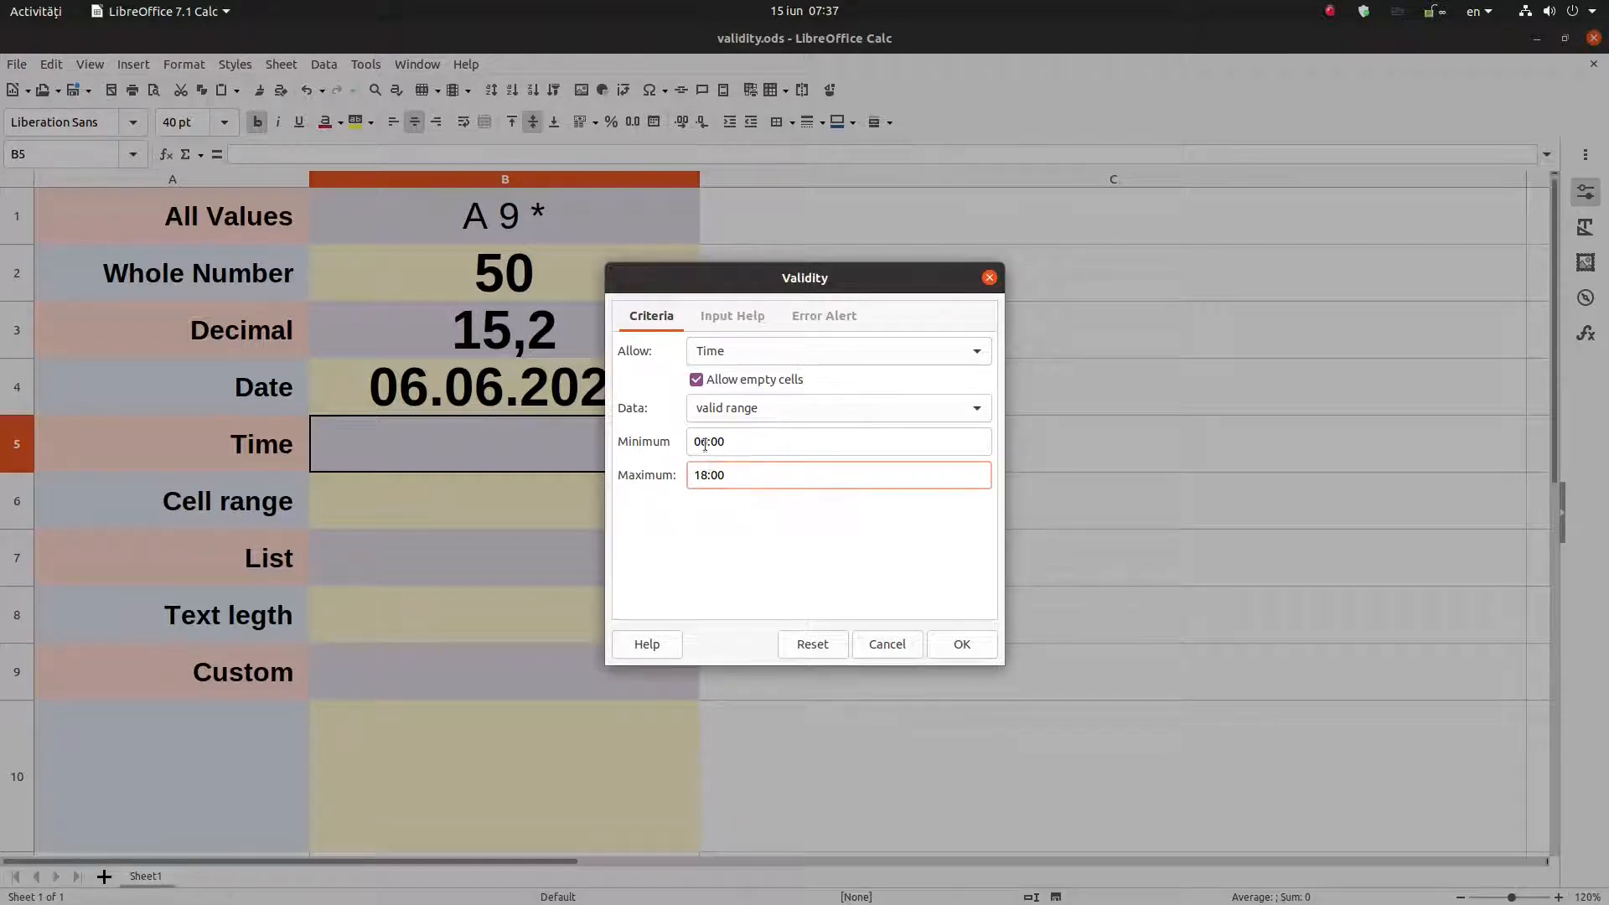
left_click(955, 646)
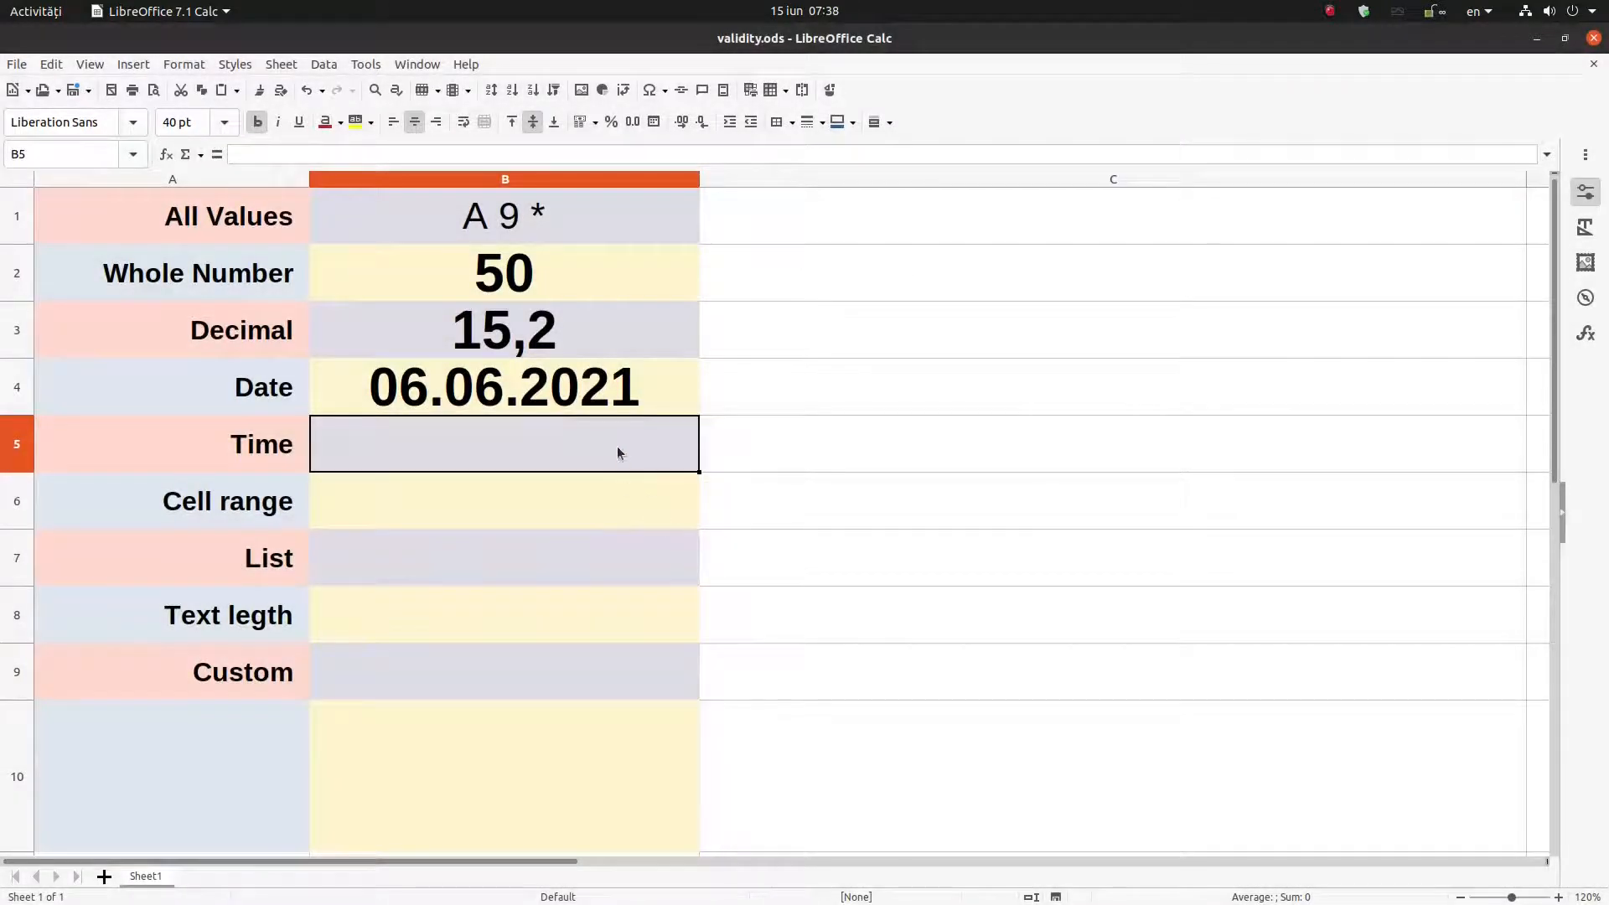
Test the time rule by trying to enter 02:00 in cell B5
type("02")
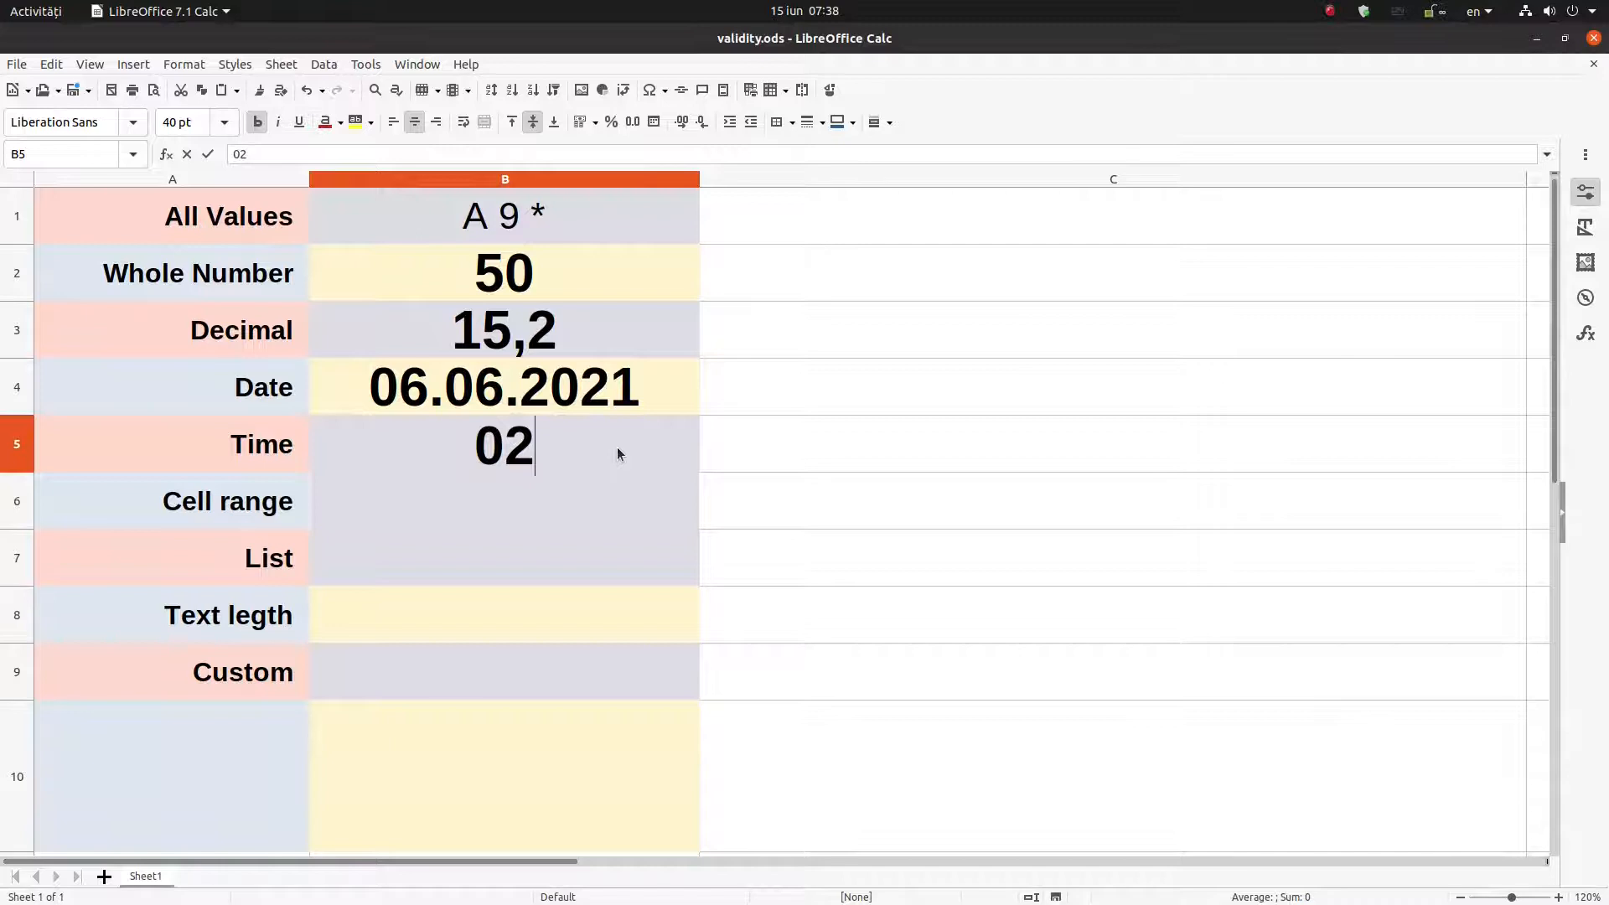
type(":00")
key("Return")
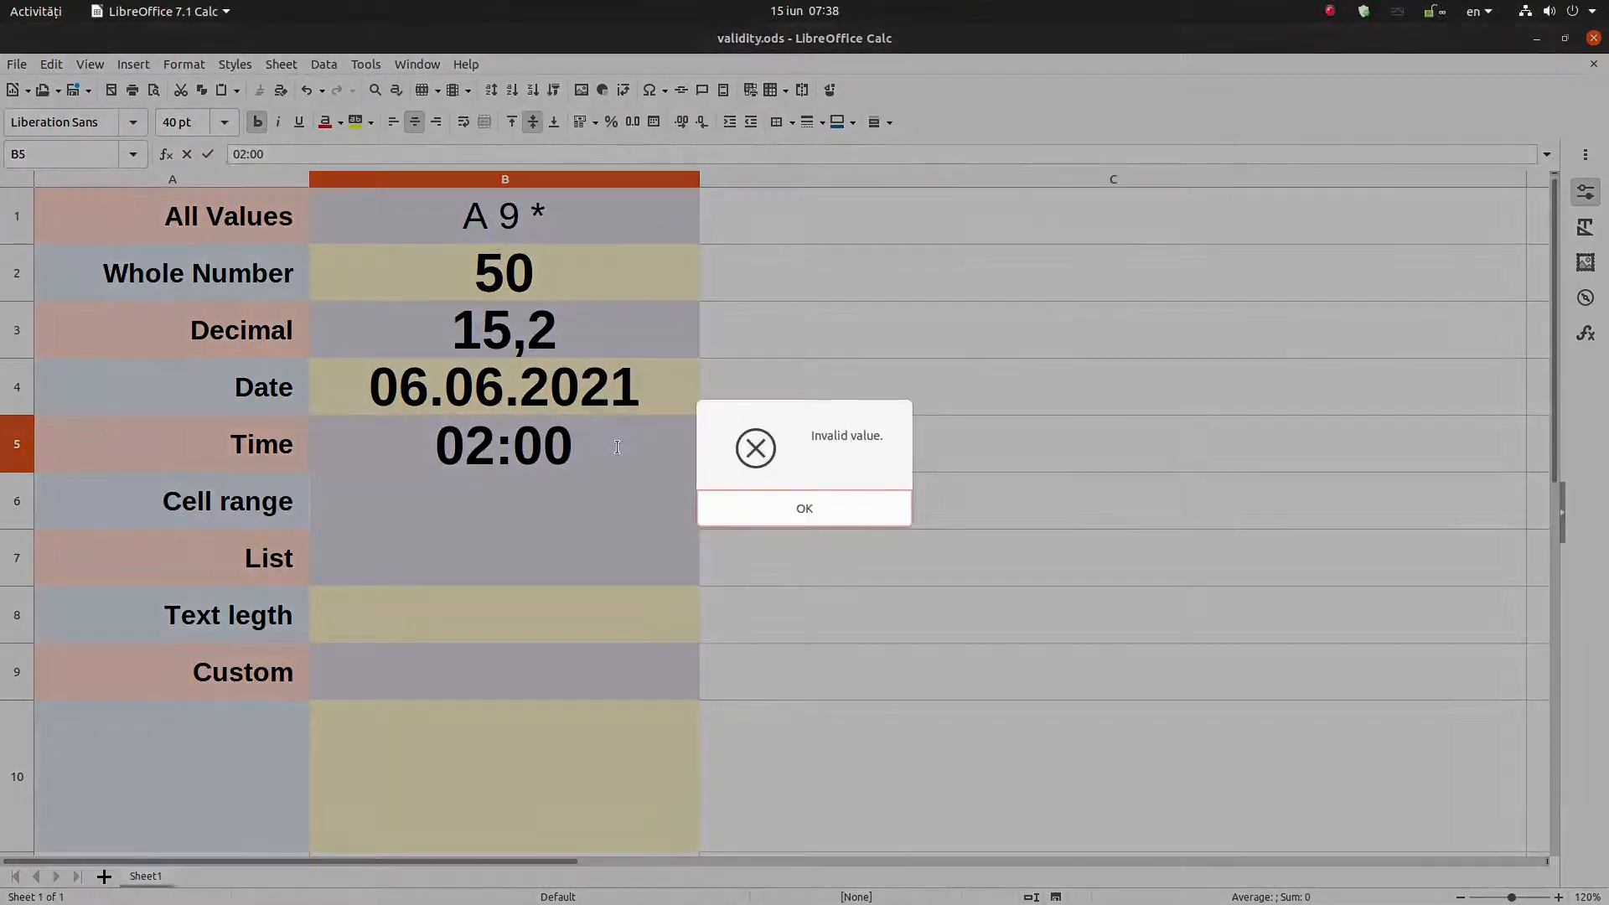
key("Return")
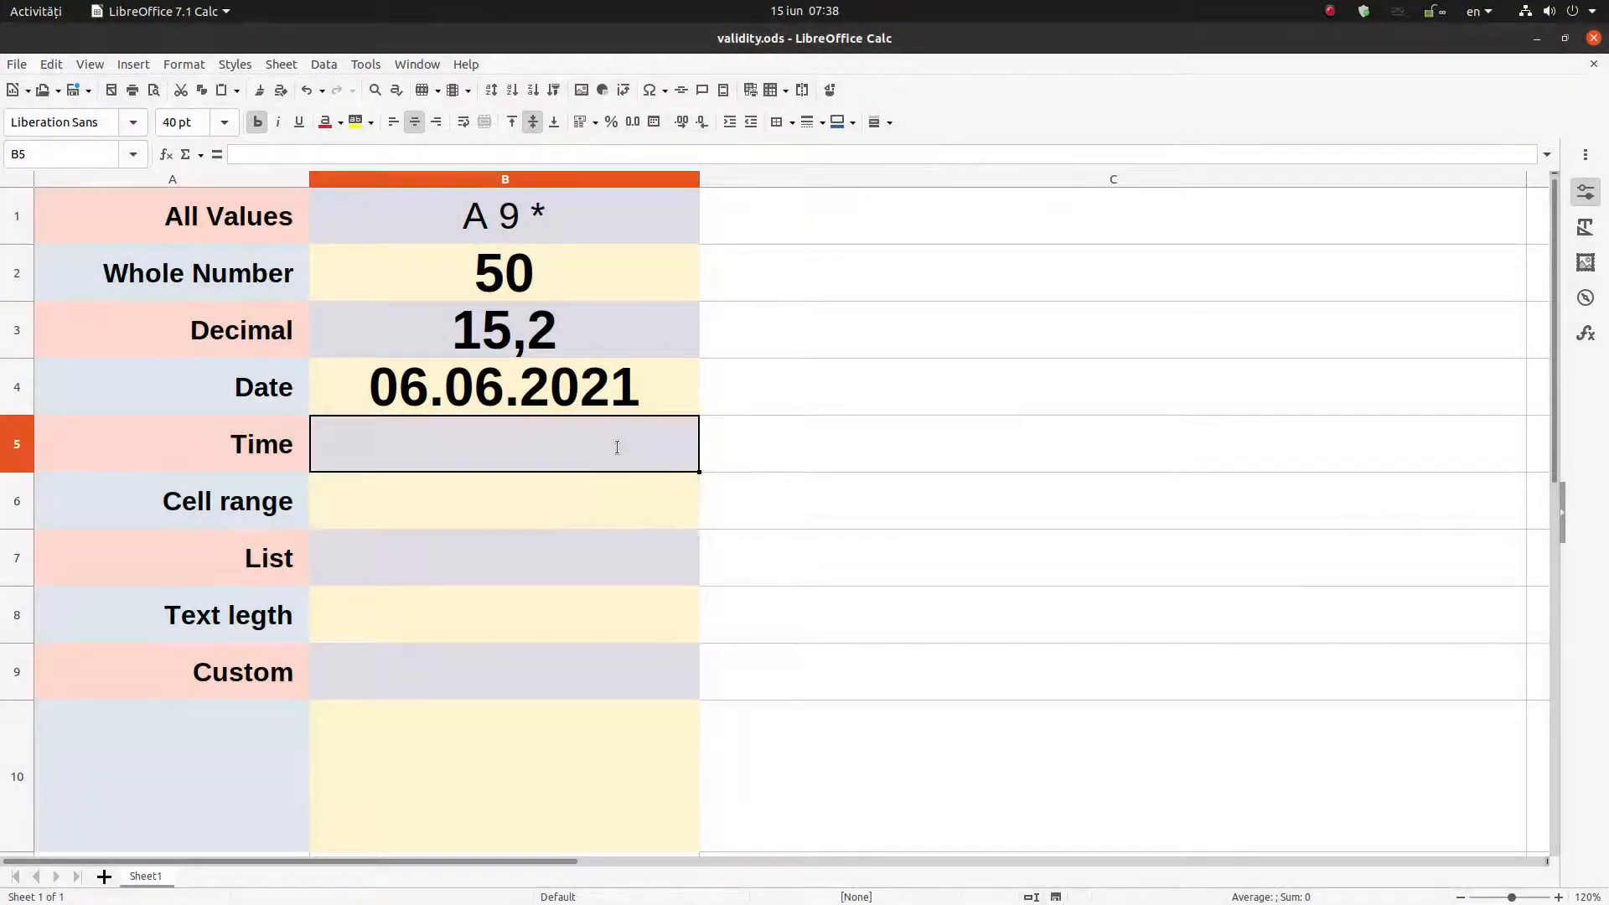
Enter the time 06:15 in the Time cell B5
type("06:")
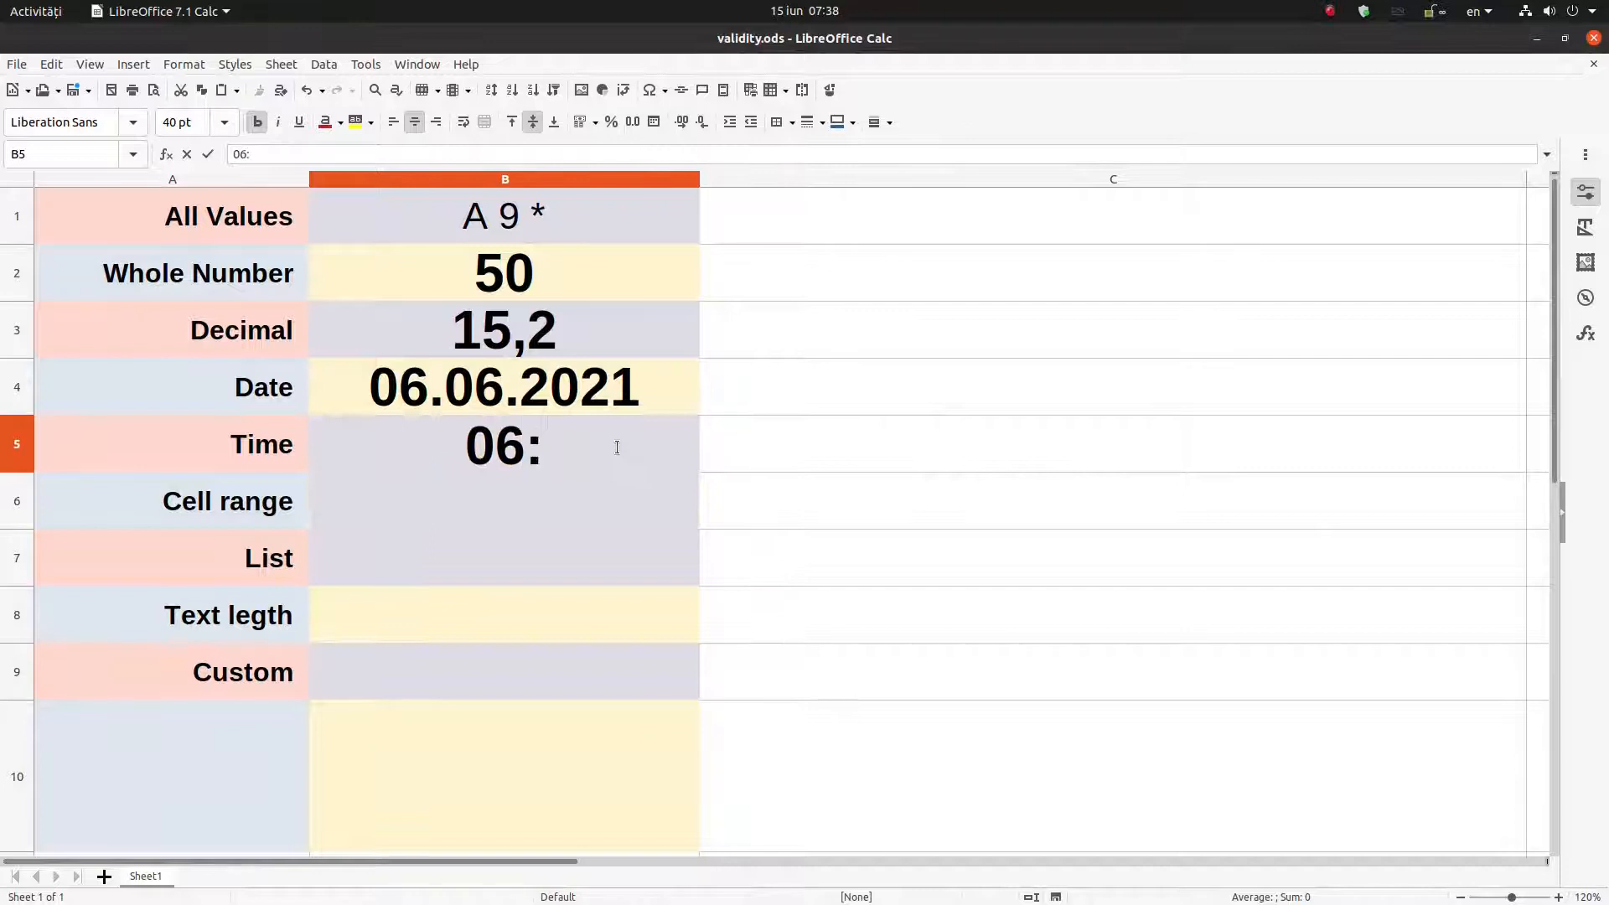
type("15")
key("Return")
left_click(617, 447)
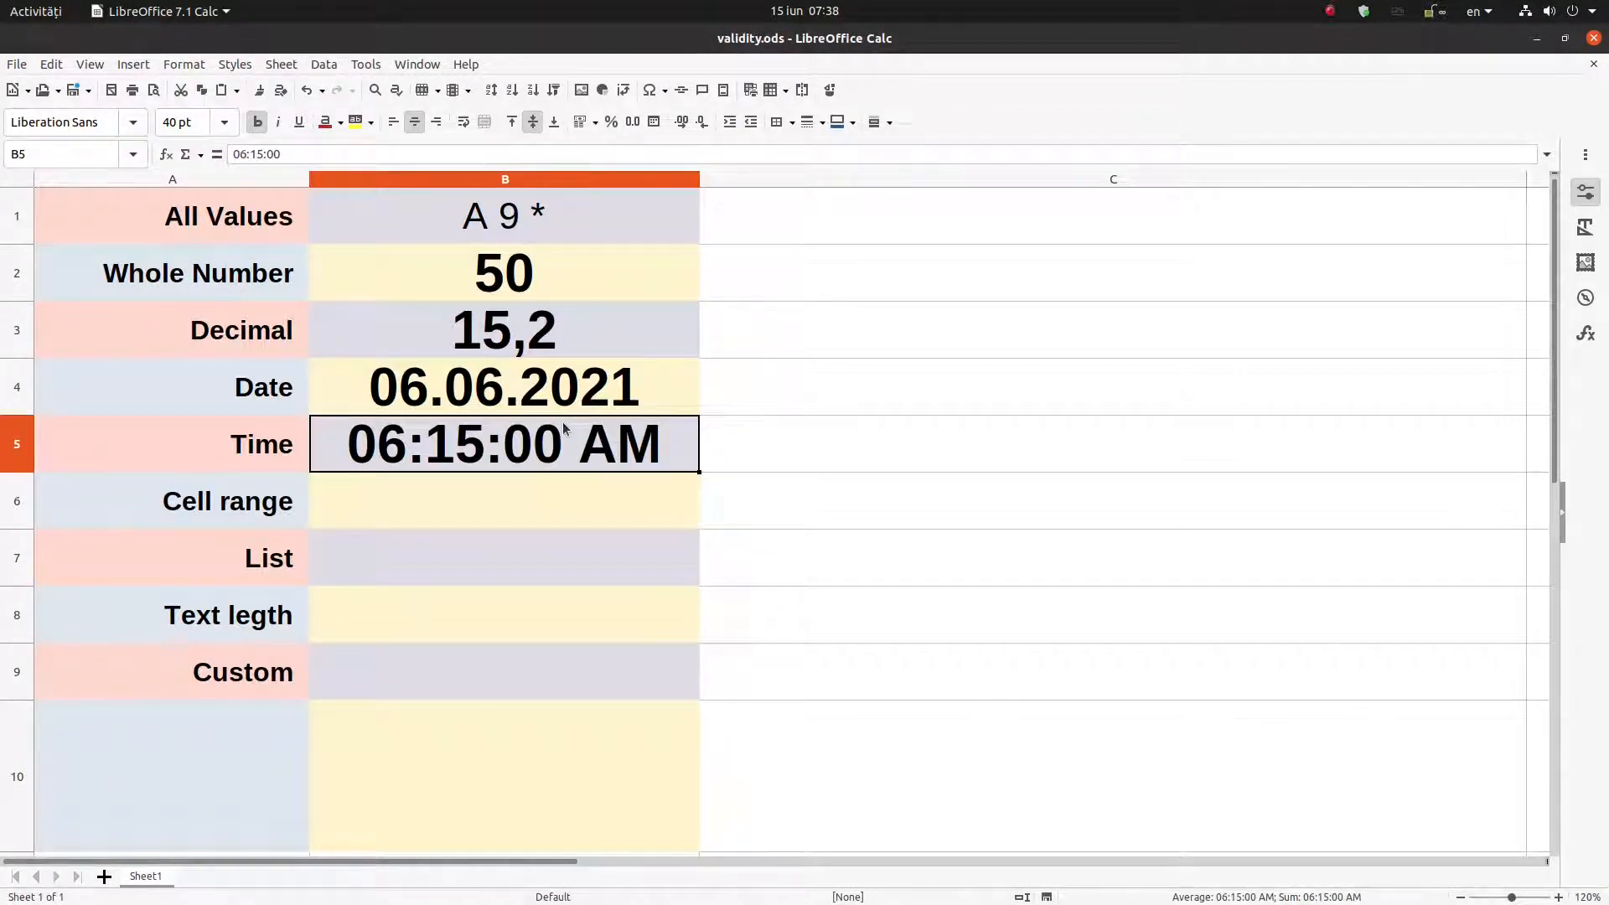
Test the time rule again by trying to enter 23:50 in cell B5, and dismiss the alert
type("23:")
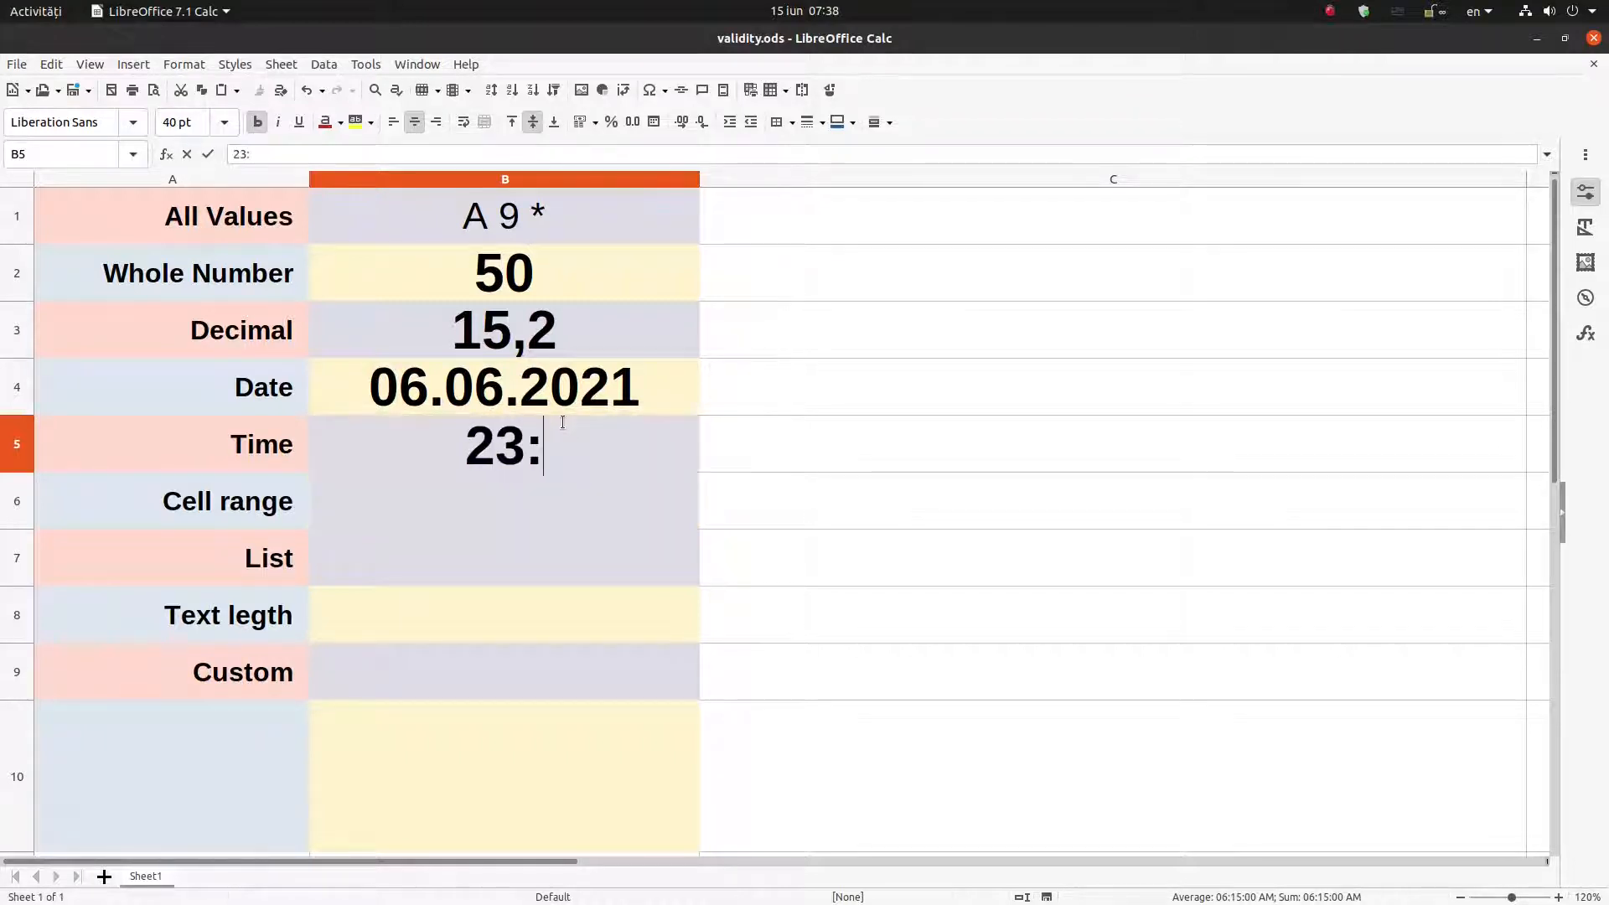
type("50")
key("Return")
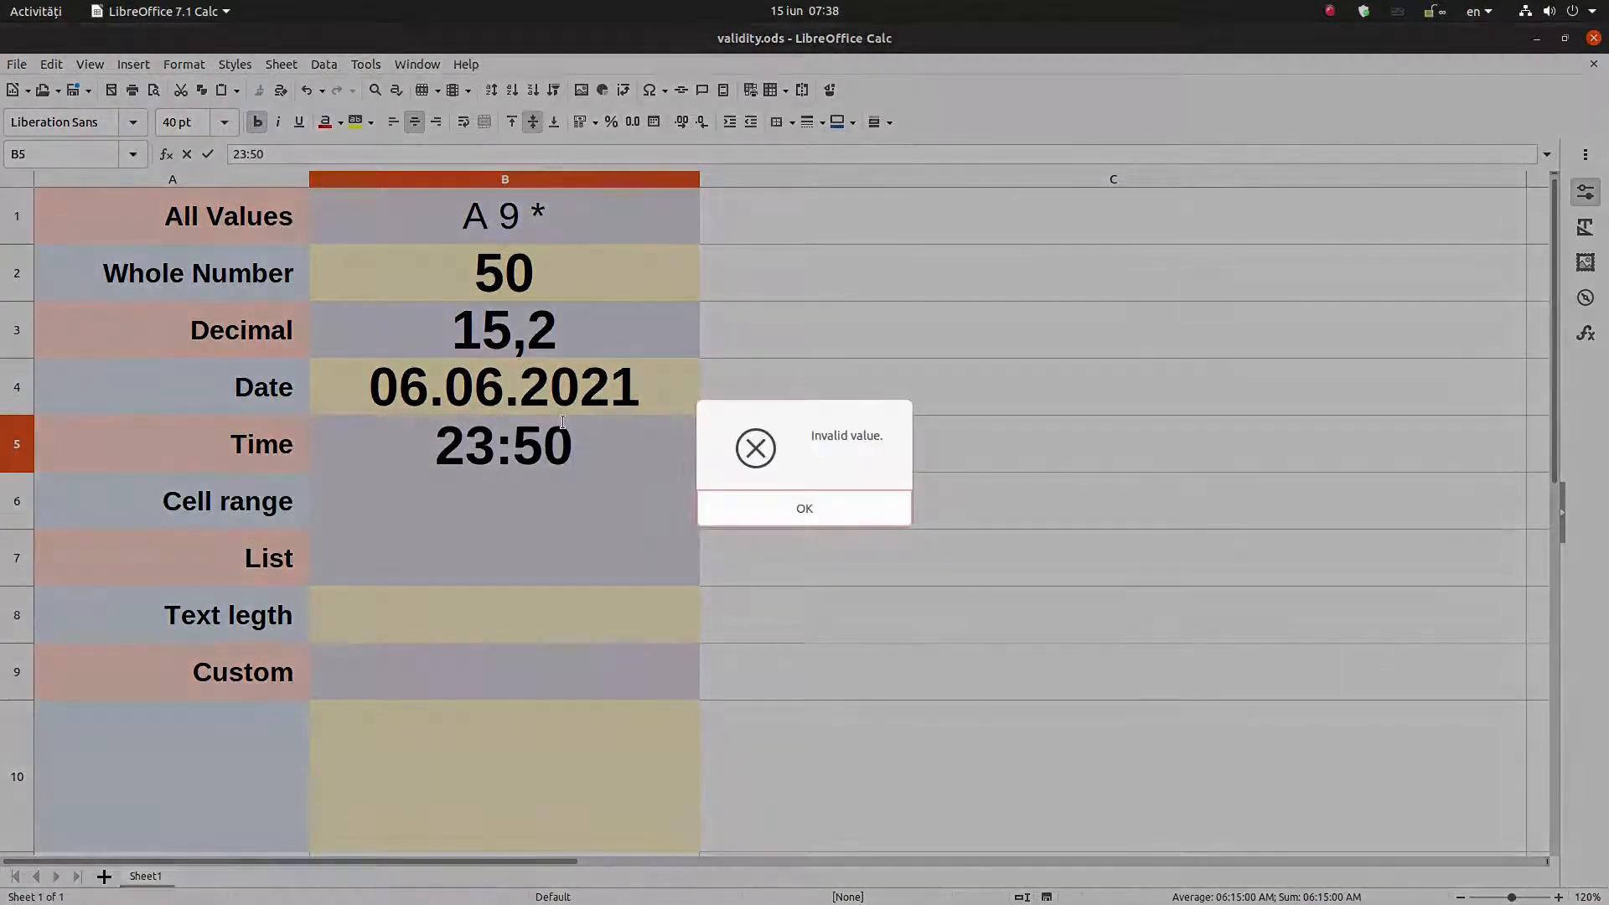
key("Return")
Review the allowed type and time limits in B5's validity rule, keeping its settings
left_click(563, 442)
right_click(559, 442)
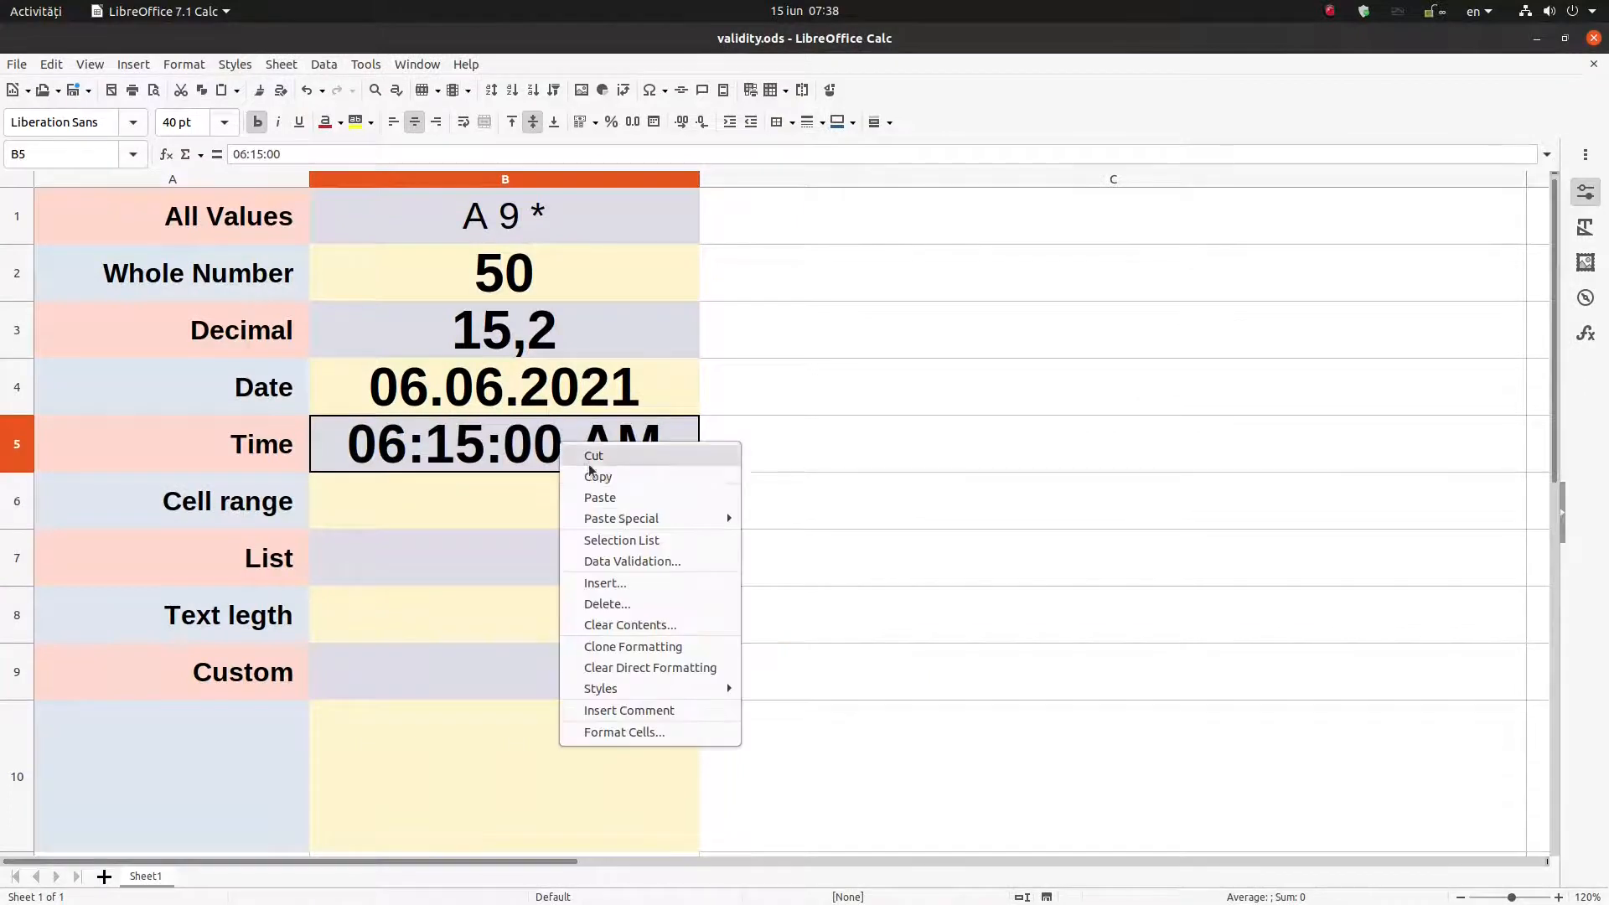
left_click(617, 562)
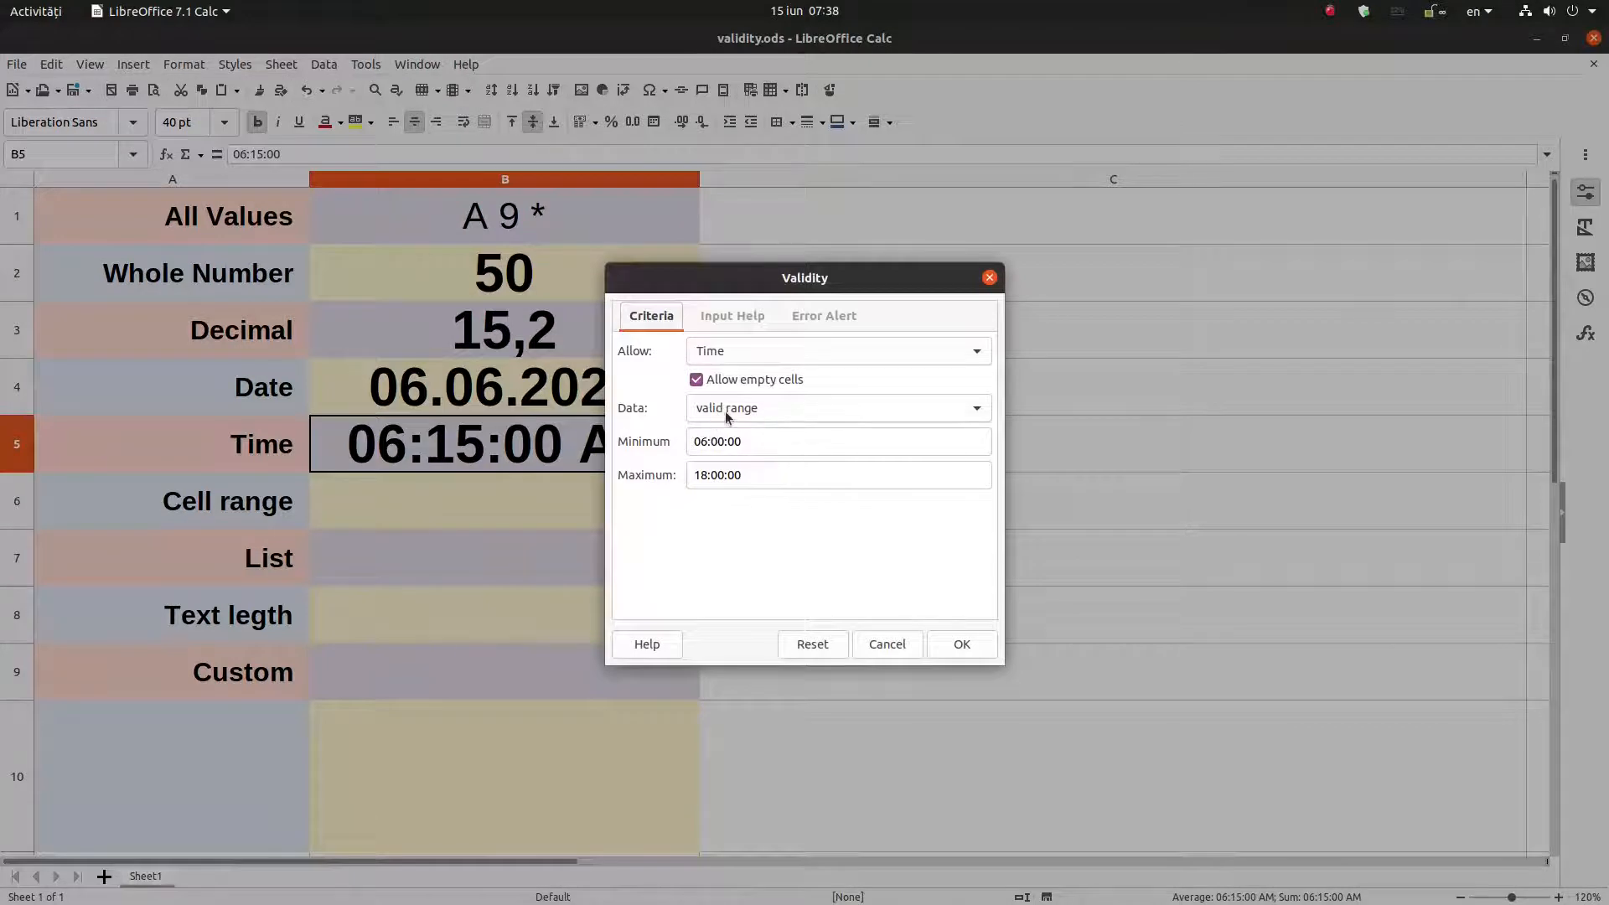
left_click(951, 646)
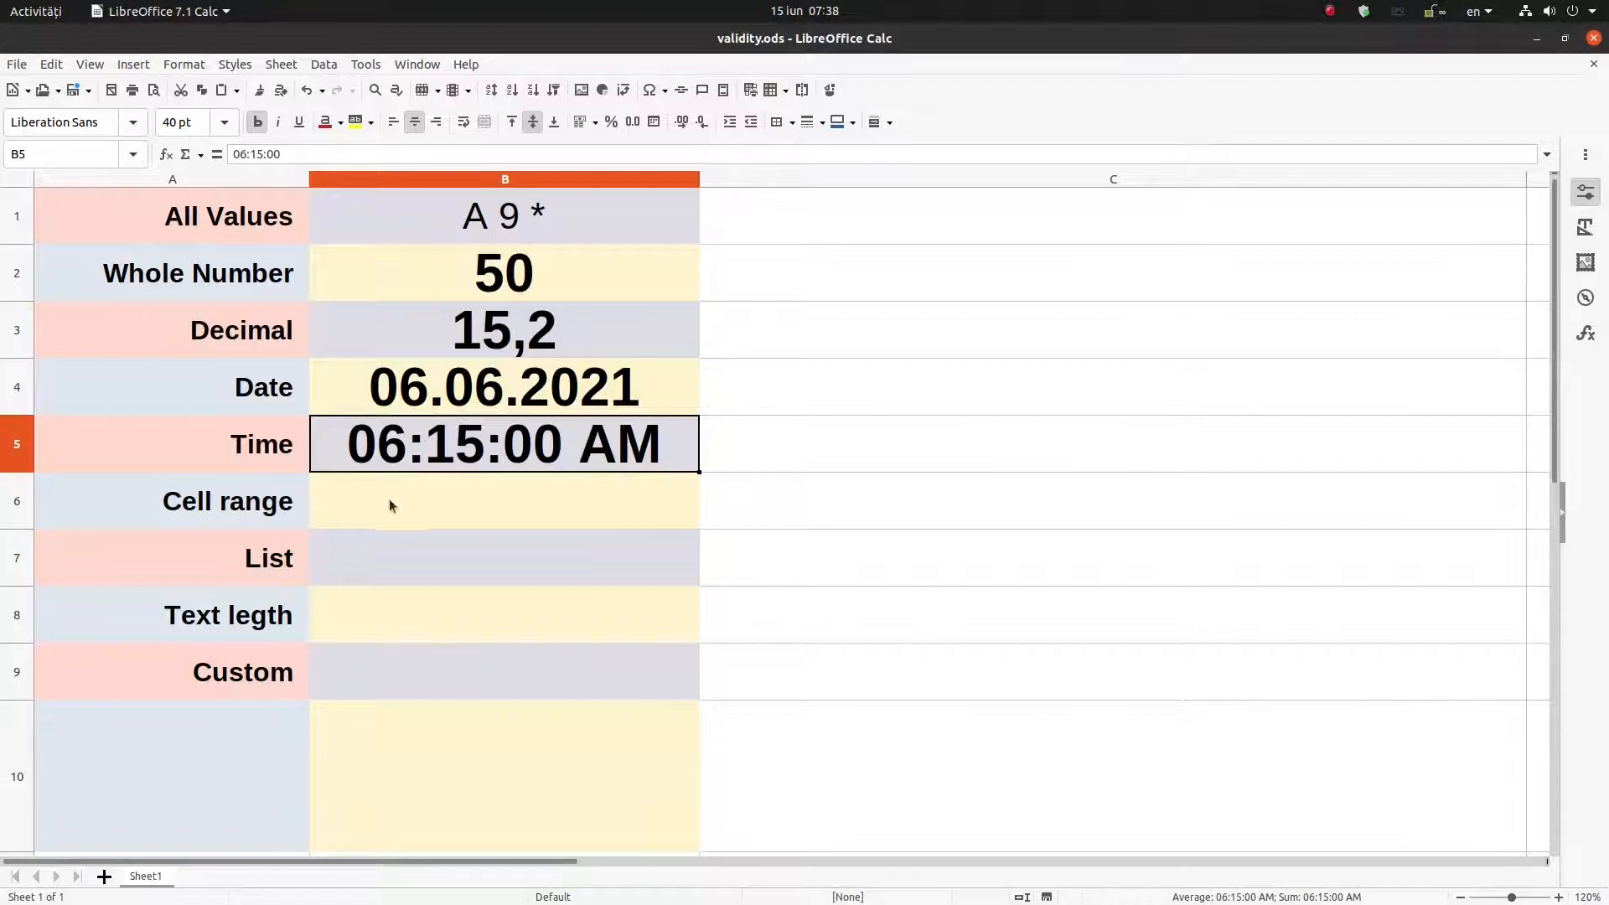
Enter four sample first names below the table, one per cell in A13 to A16
left_click(328, 505)
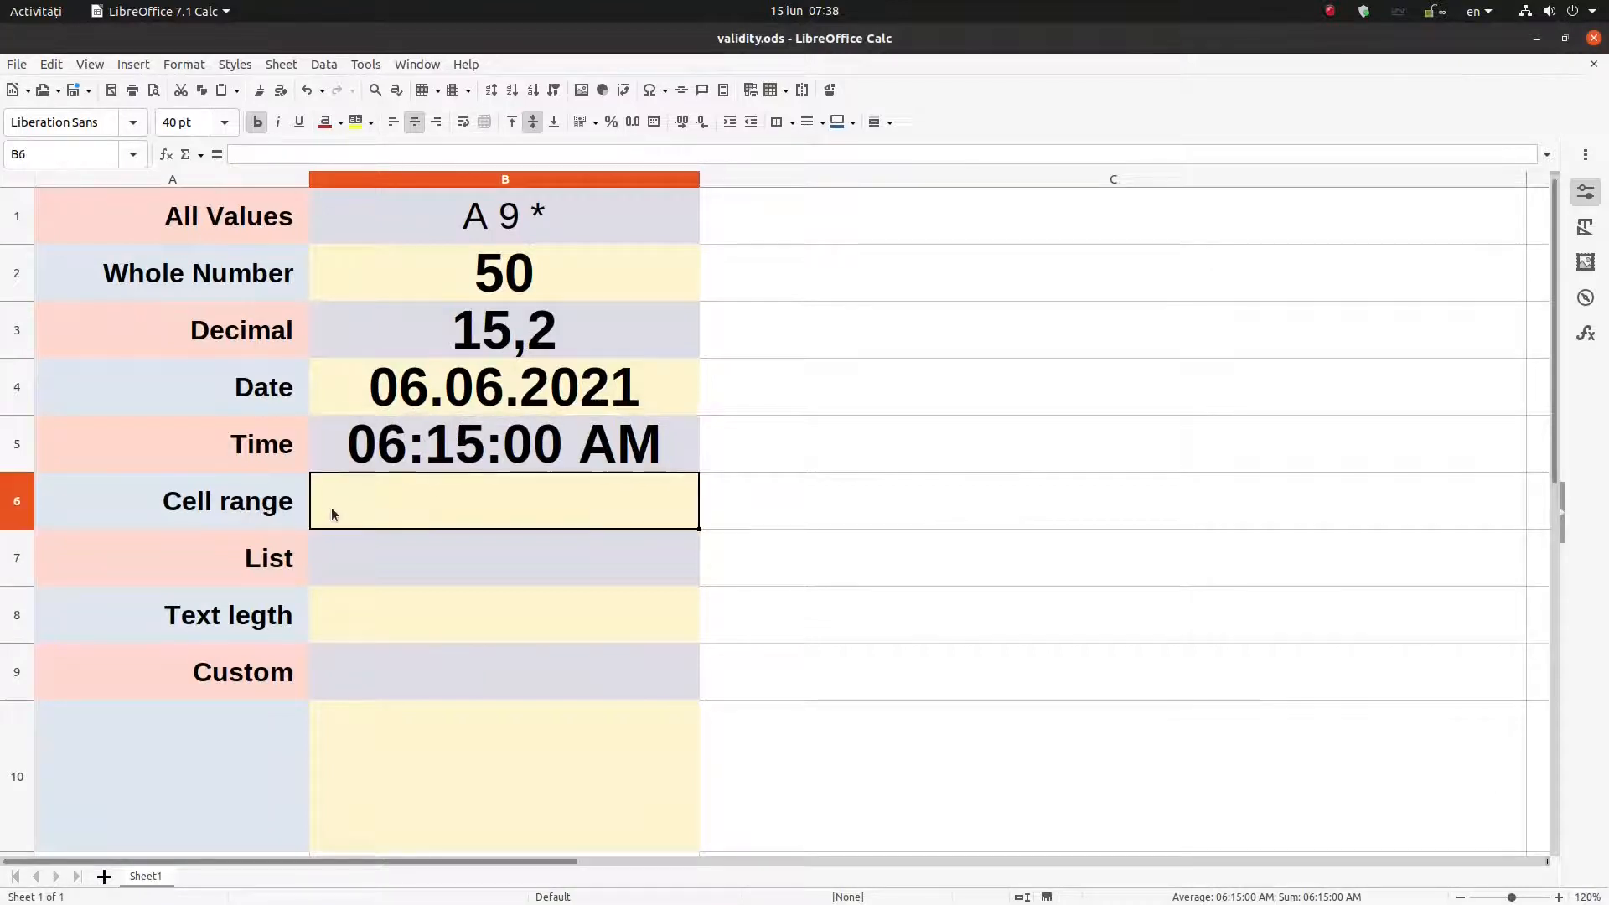
scroll(350, 500, "down", 1)
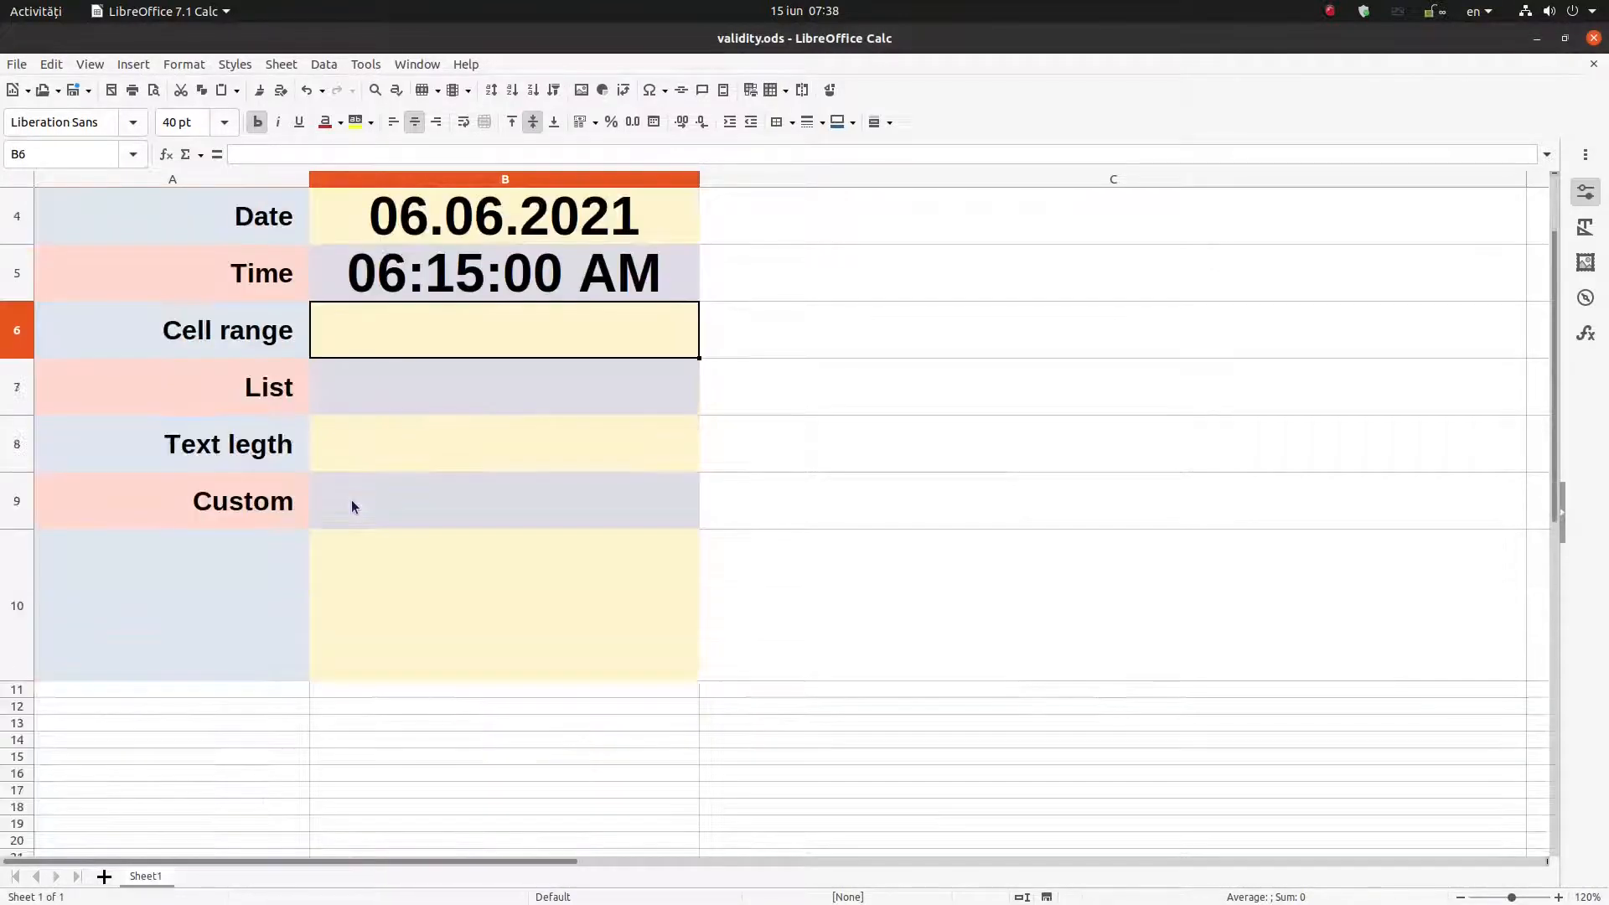
left_click(246, 724)
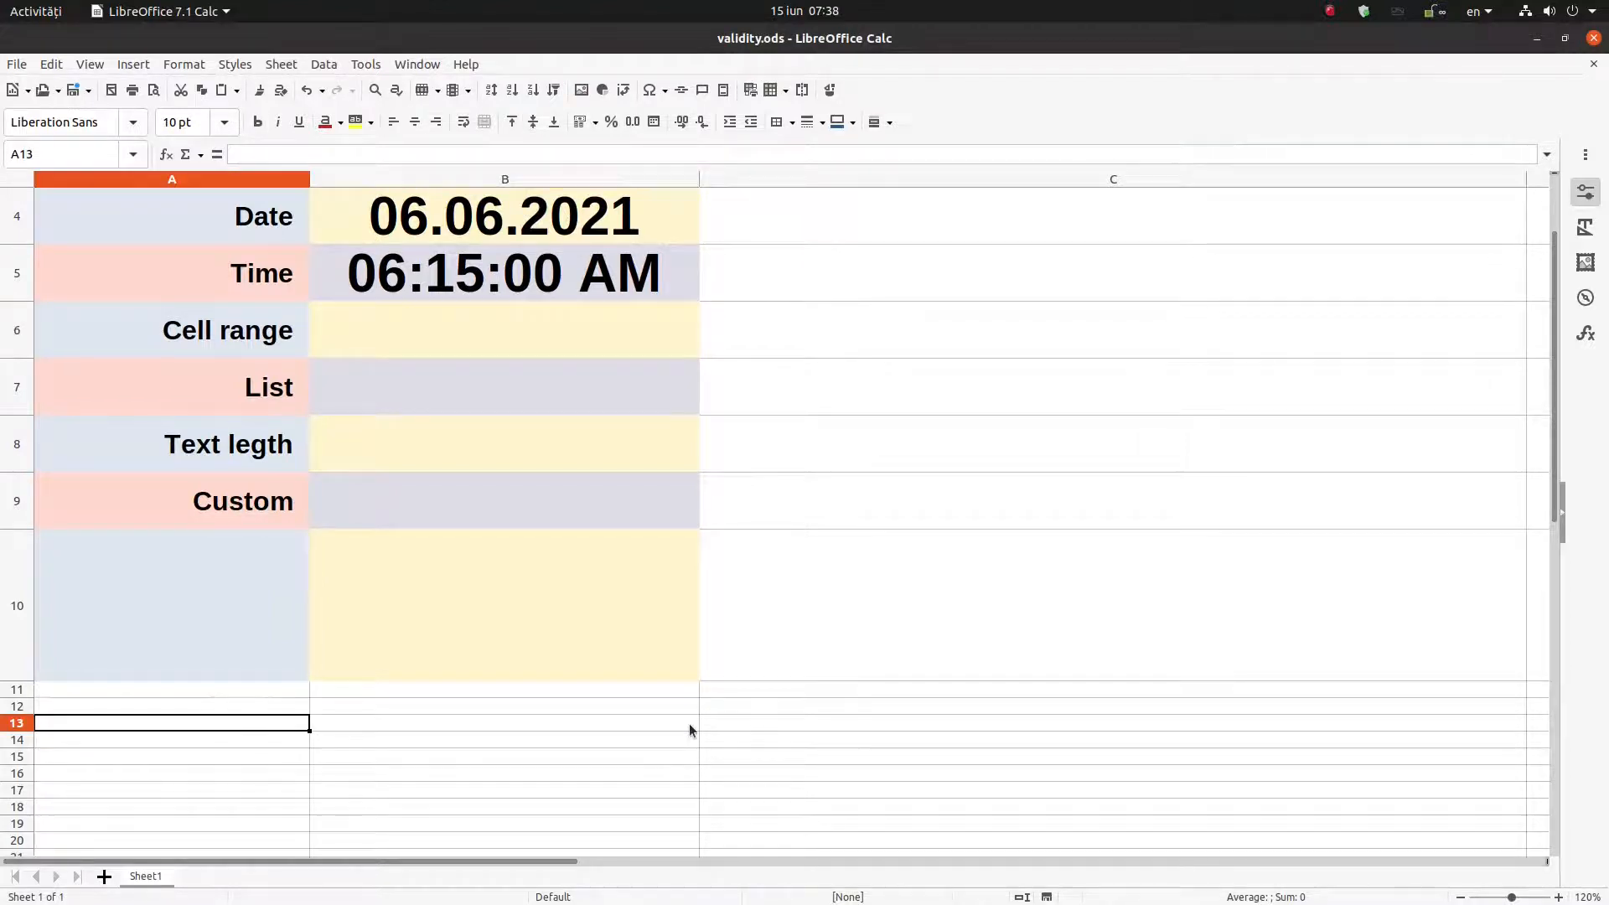
type("Tom")
key("Return")
type("Jane")
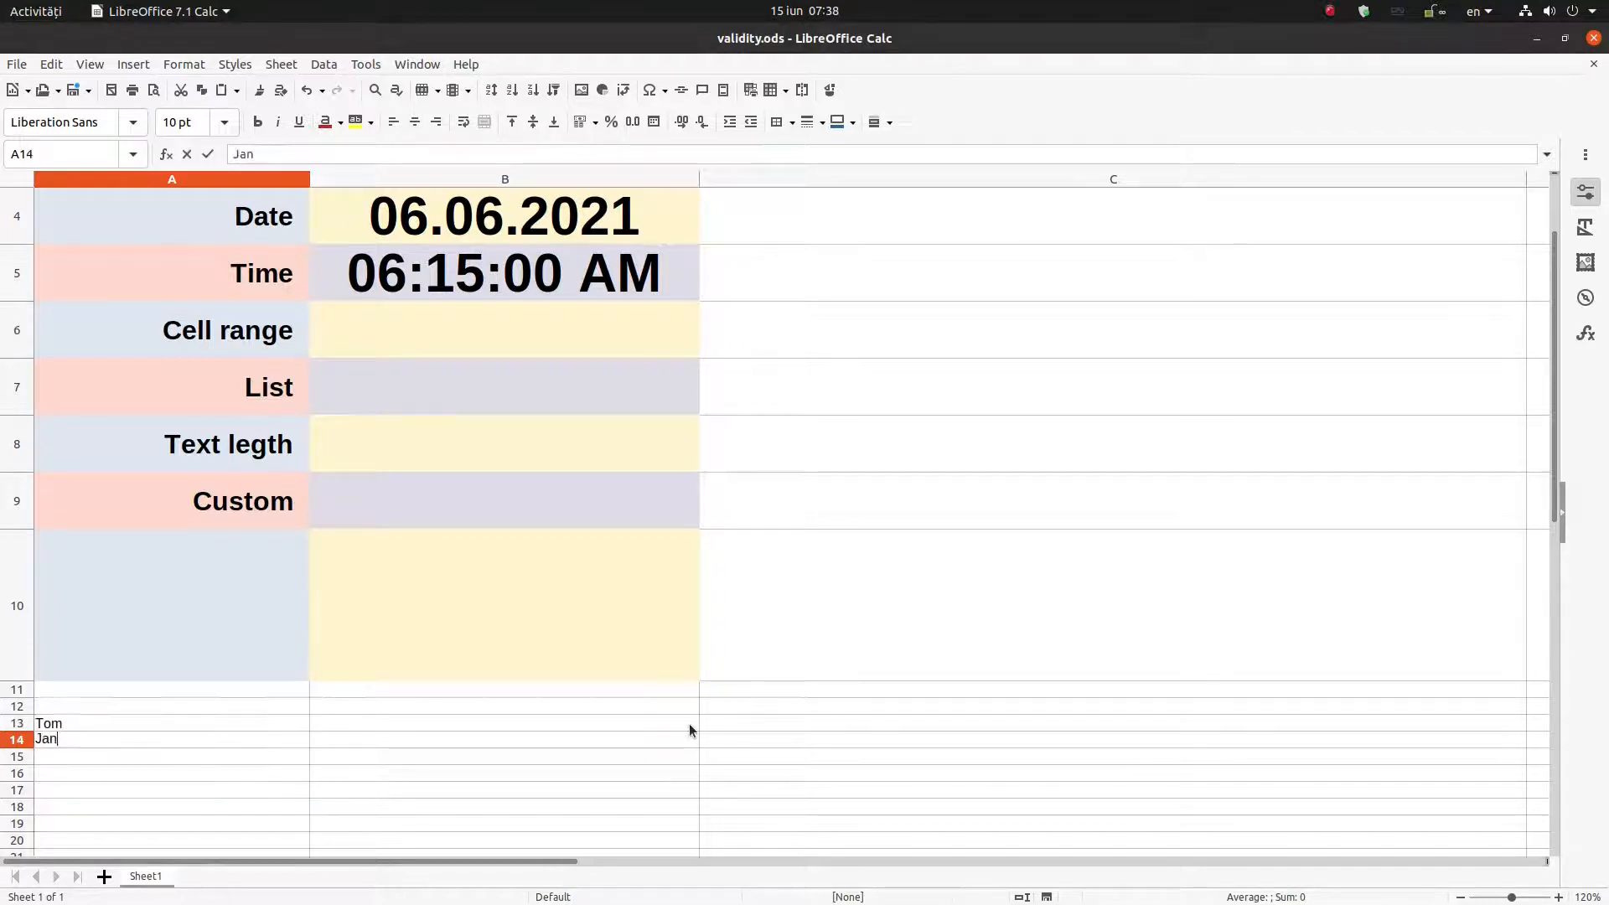
key("Return")
type("Ellie")
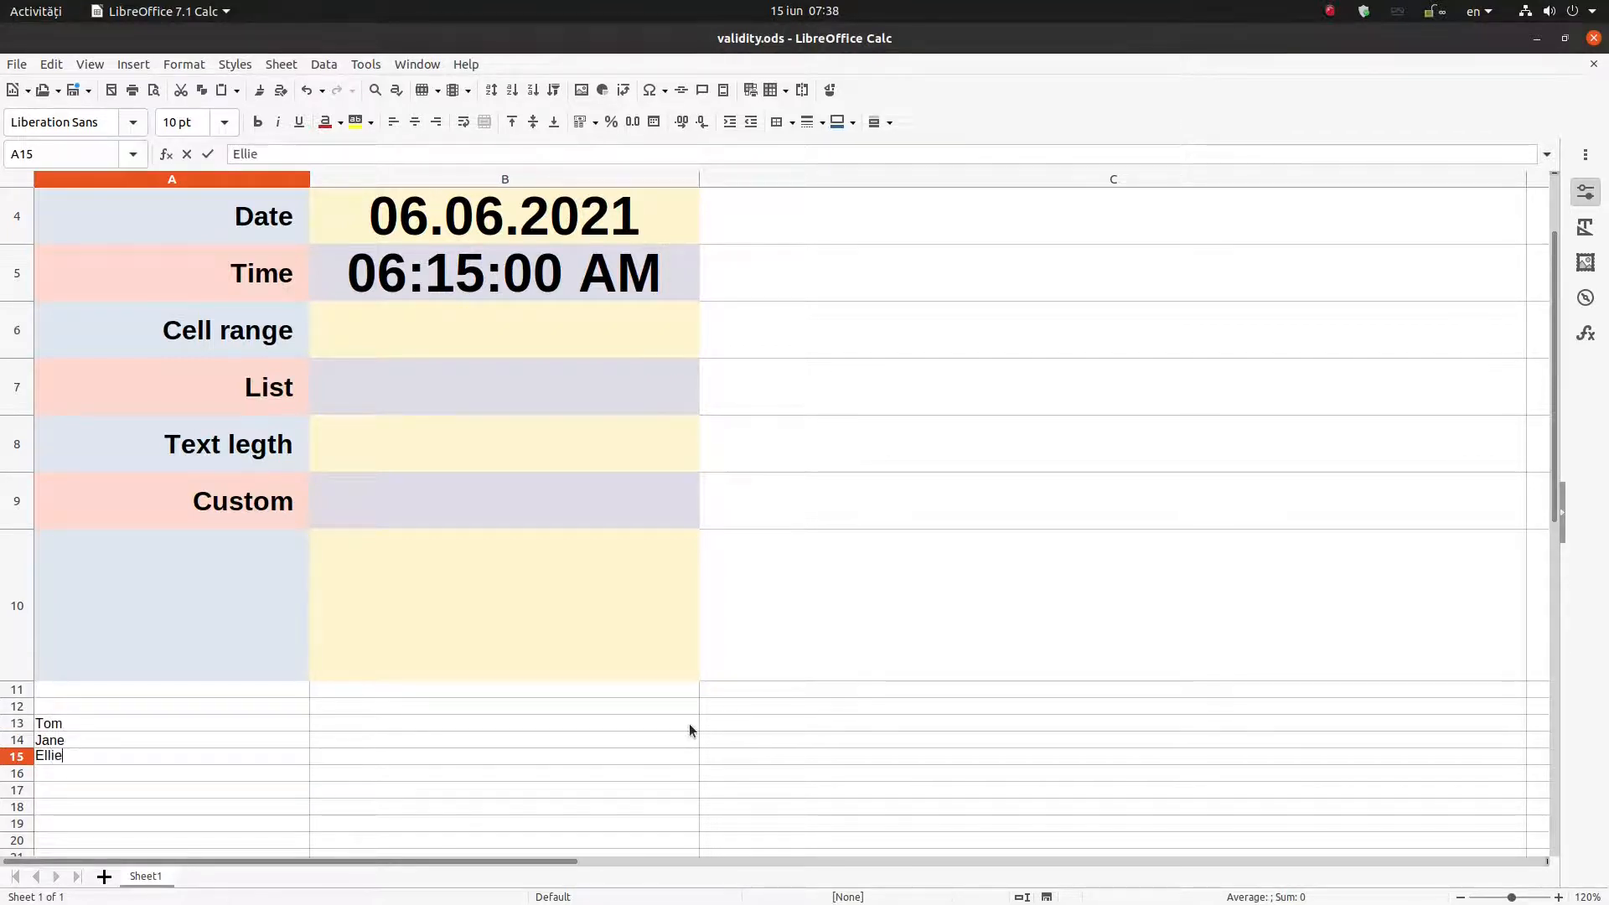
key("Return")
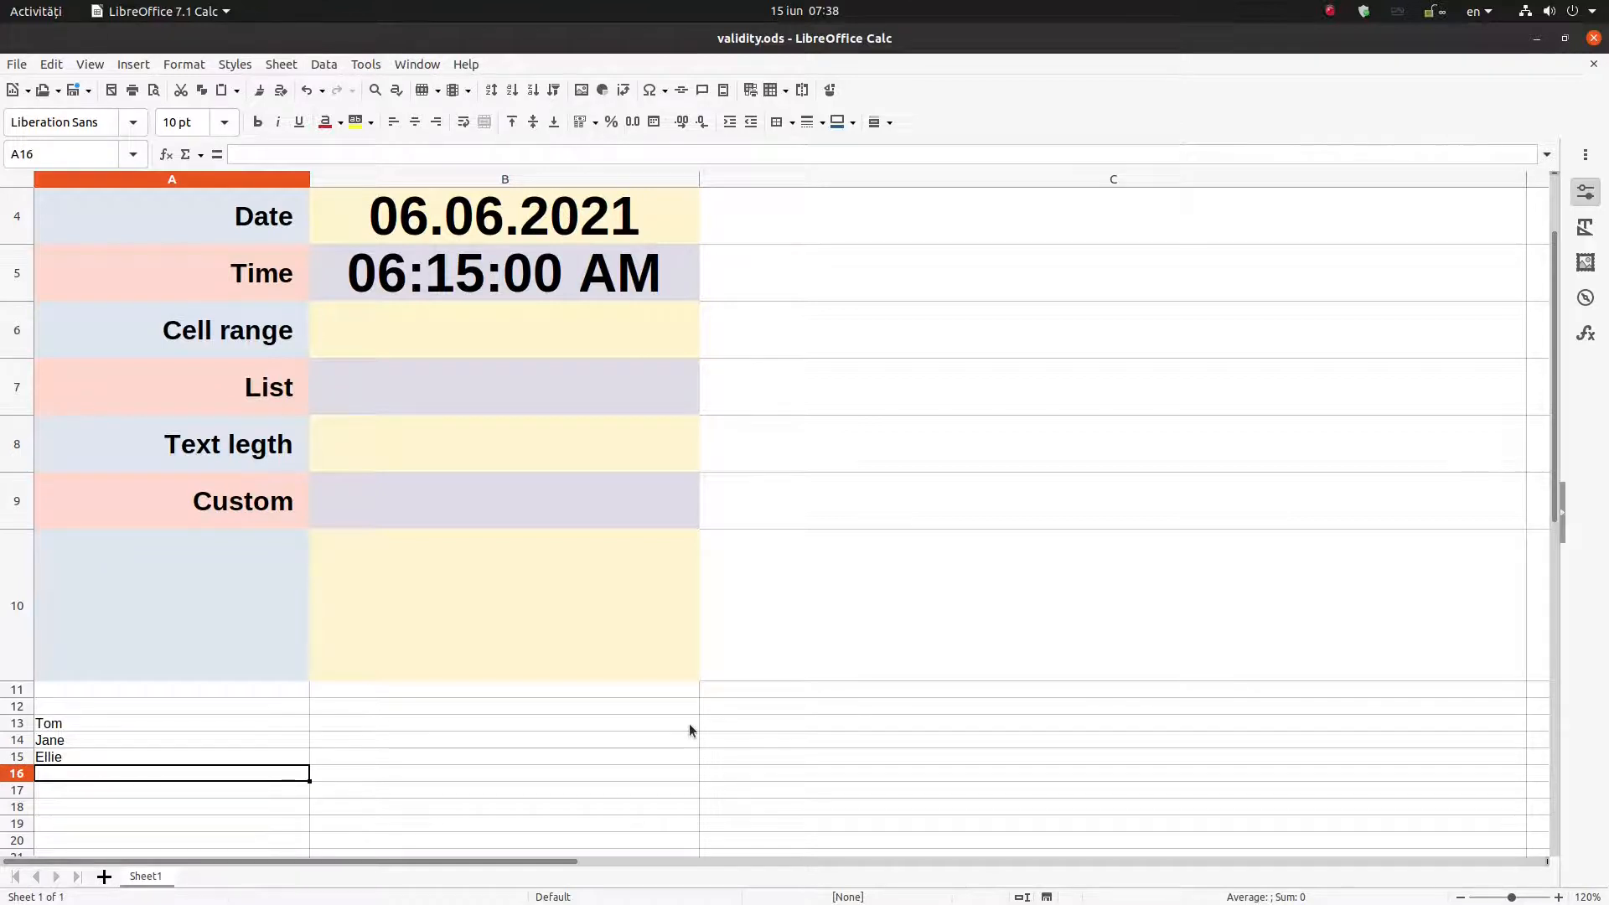
type("Thomas")
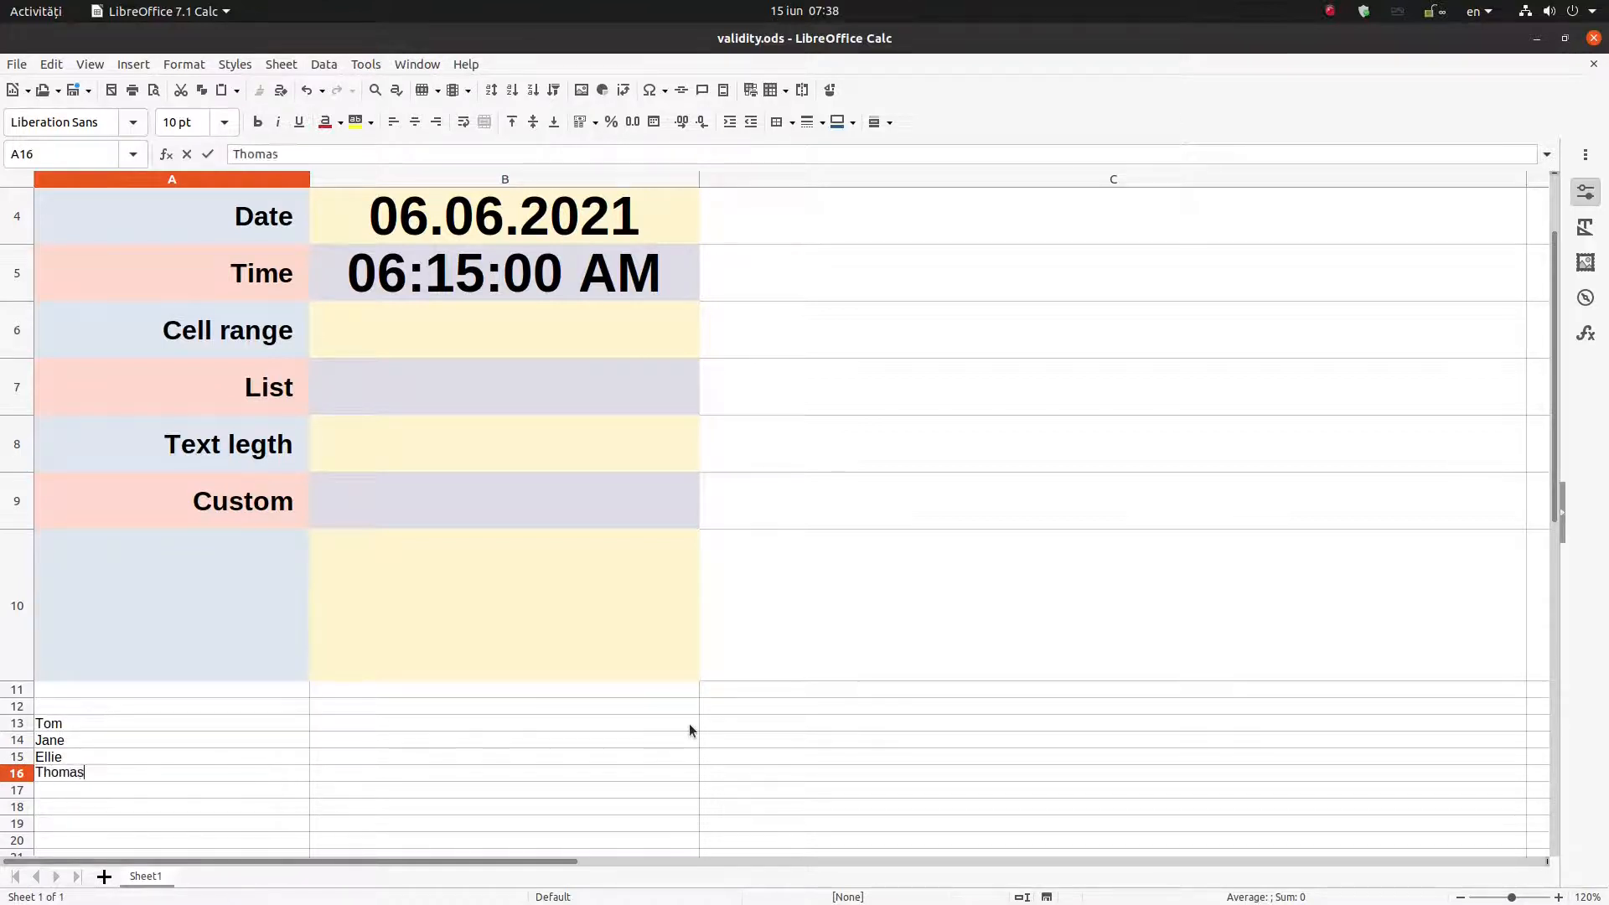
key("Return")
Name the cell range A13:A16 "persons"
left_click_drag(112, 726, 119, 769)
left_click(78, 147)
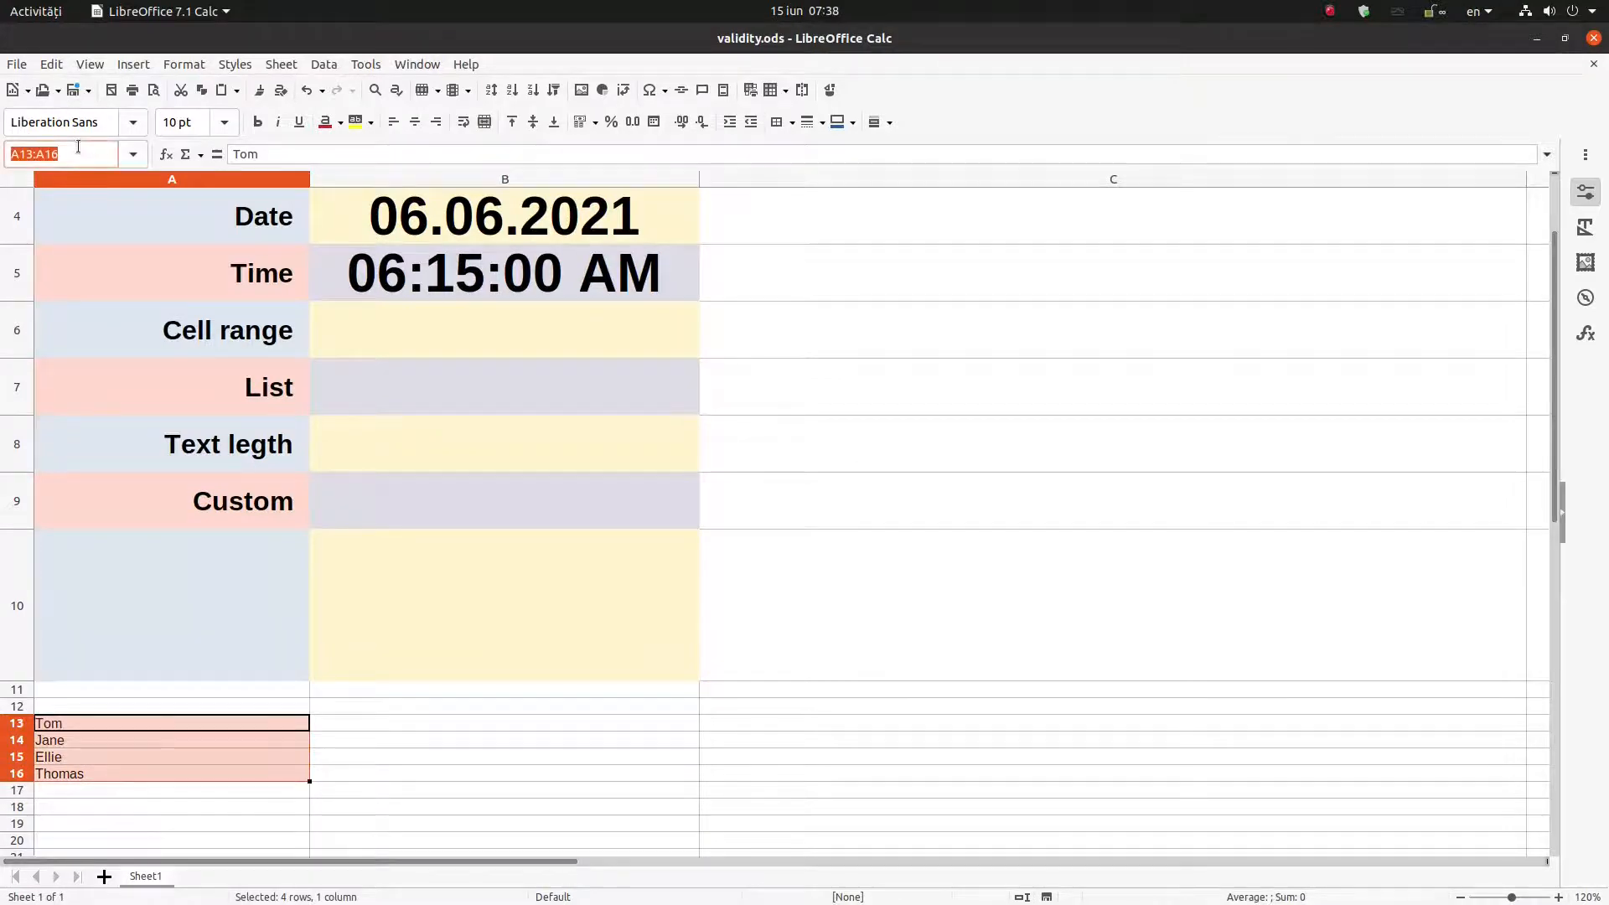
type("persons")
key("Return")
Apply a Cell range validity rule to B6 with source "persons" and empty cells disallowed, and view its selection list
left_click(391, 334)
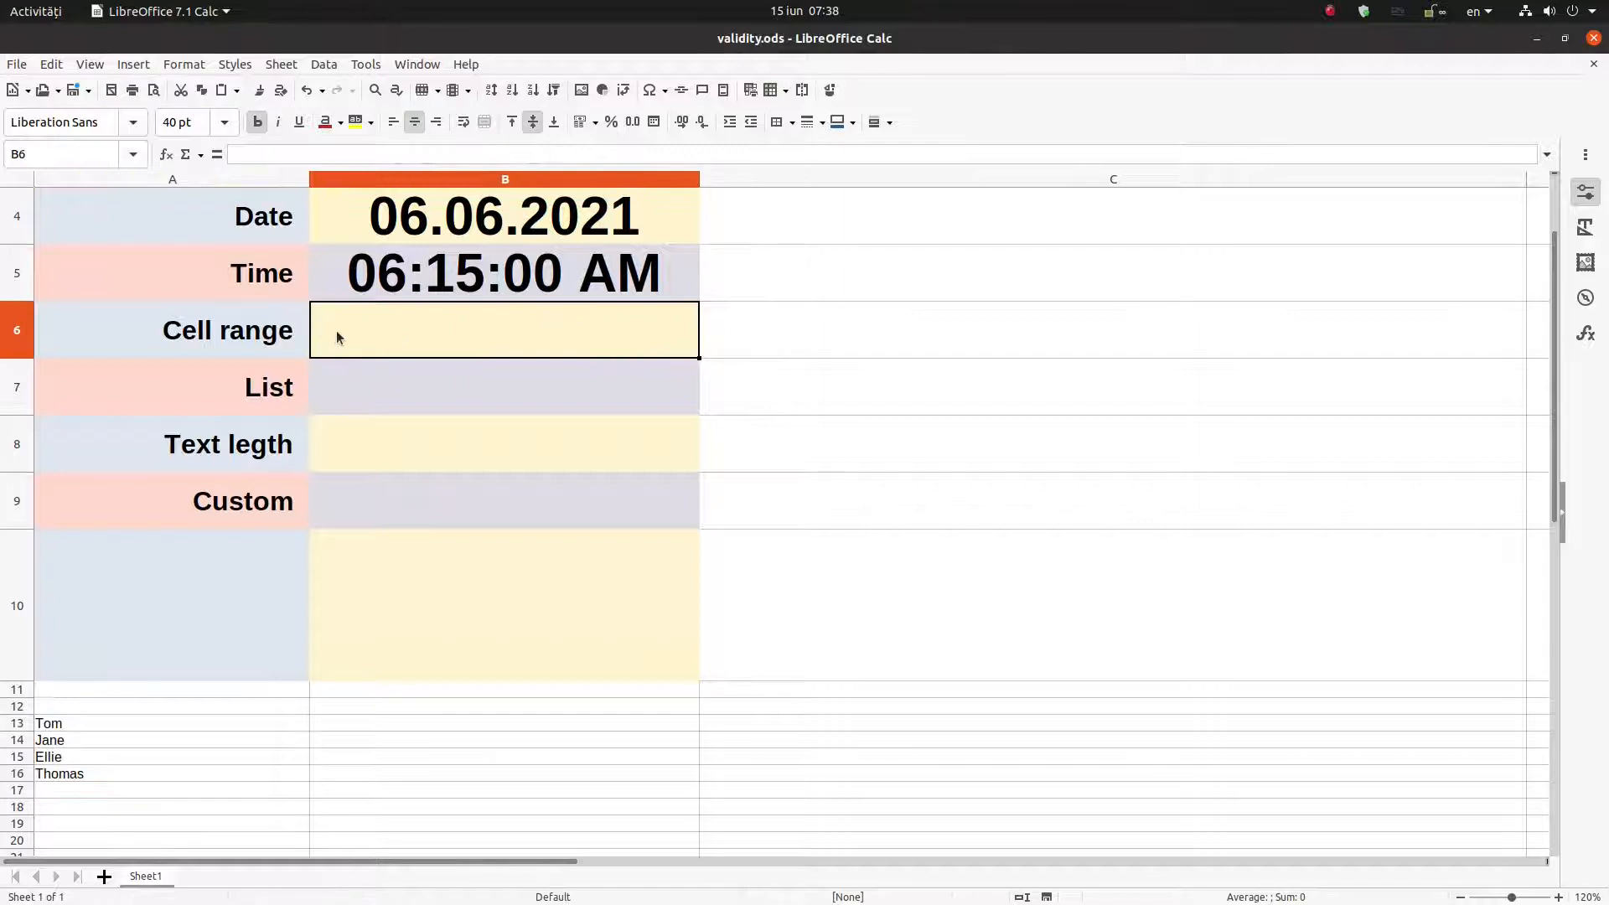
left_click(322, 64)
left_click(385, 295)
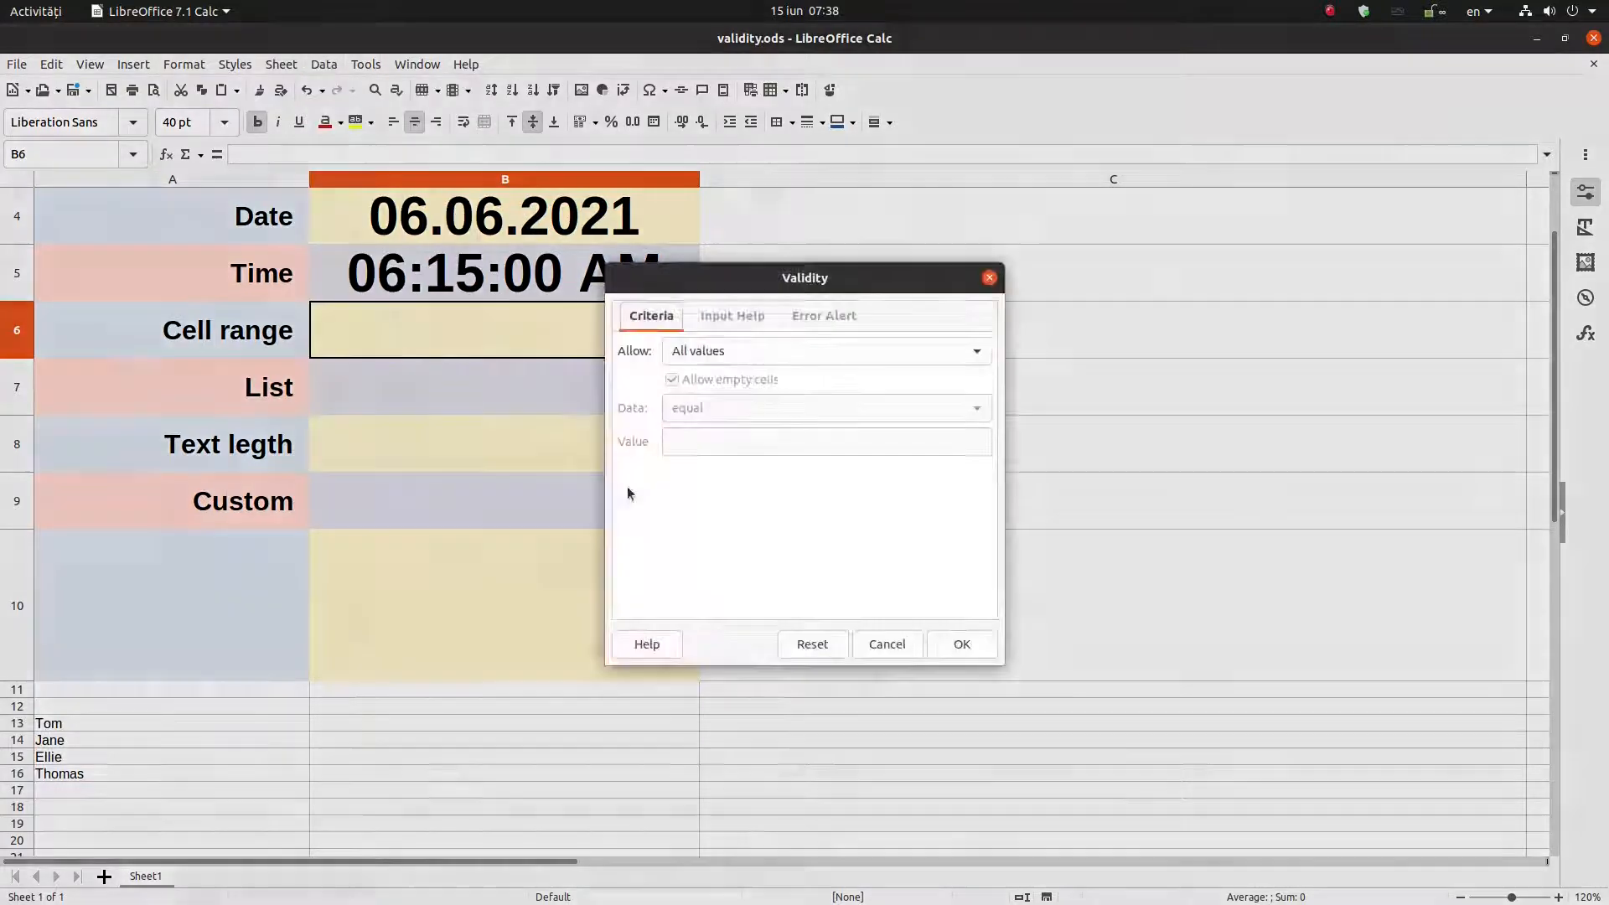
left_click(676, 357)
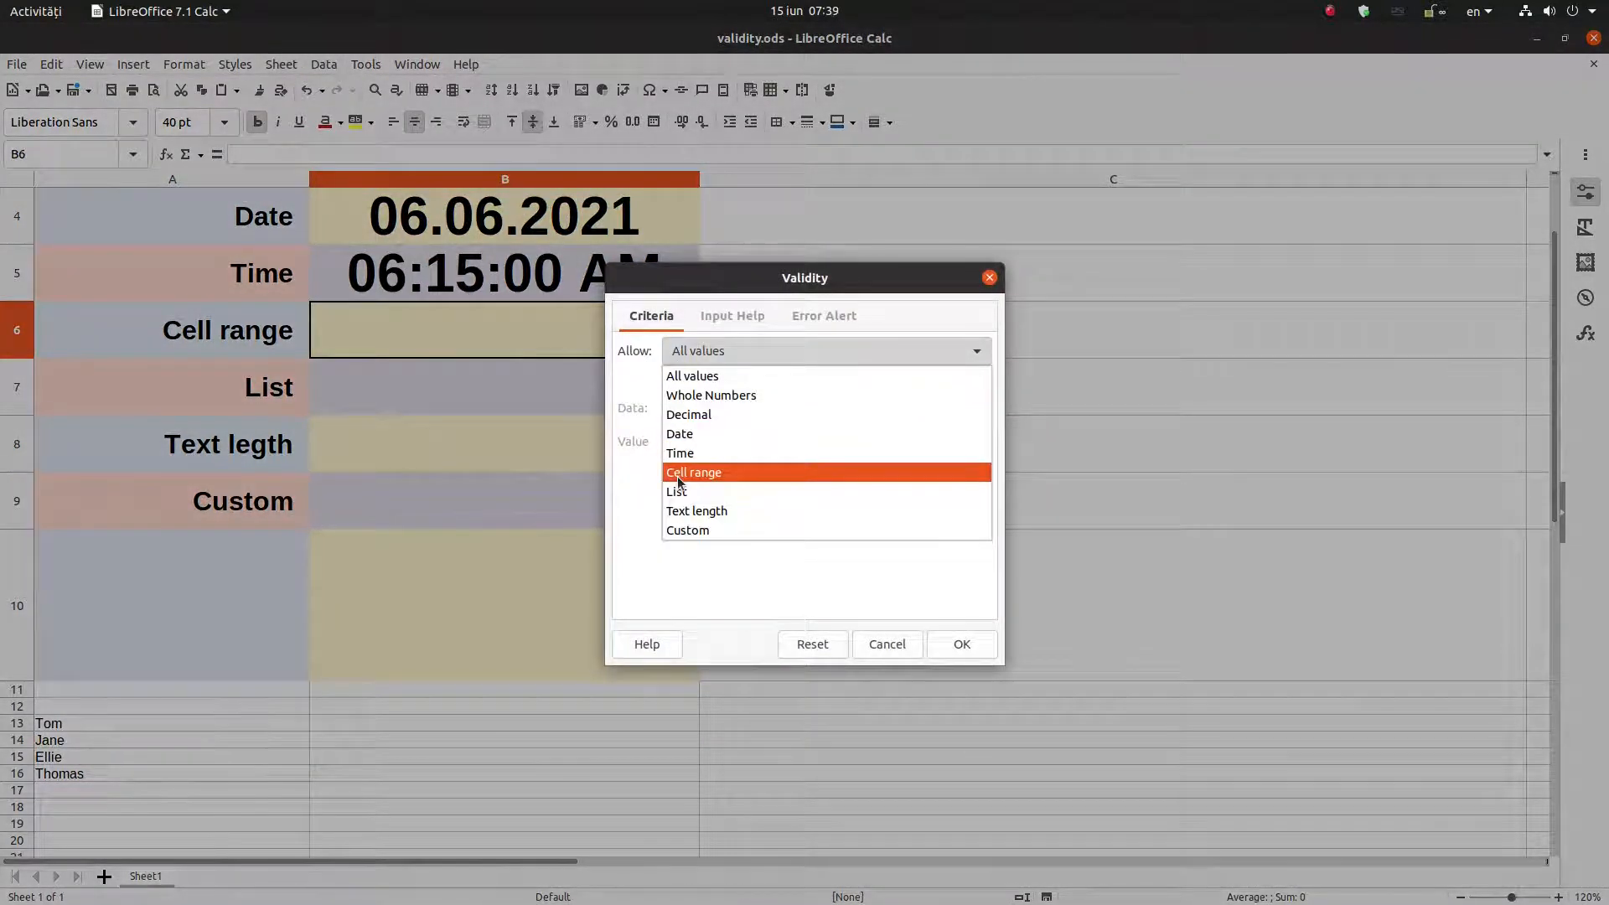
left_click(681, 475)
left_click(675, 379)
left_click(810, 454)
type("persons")
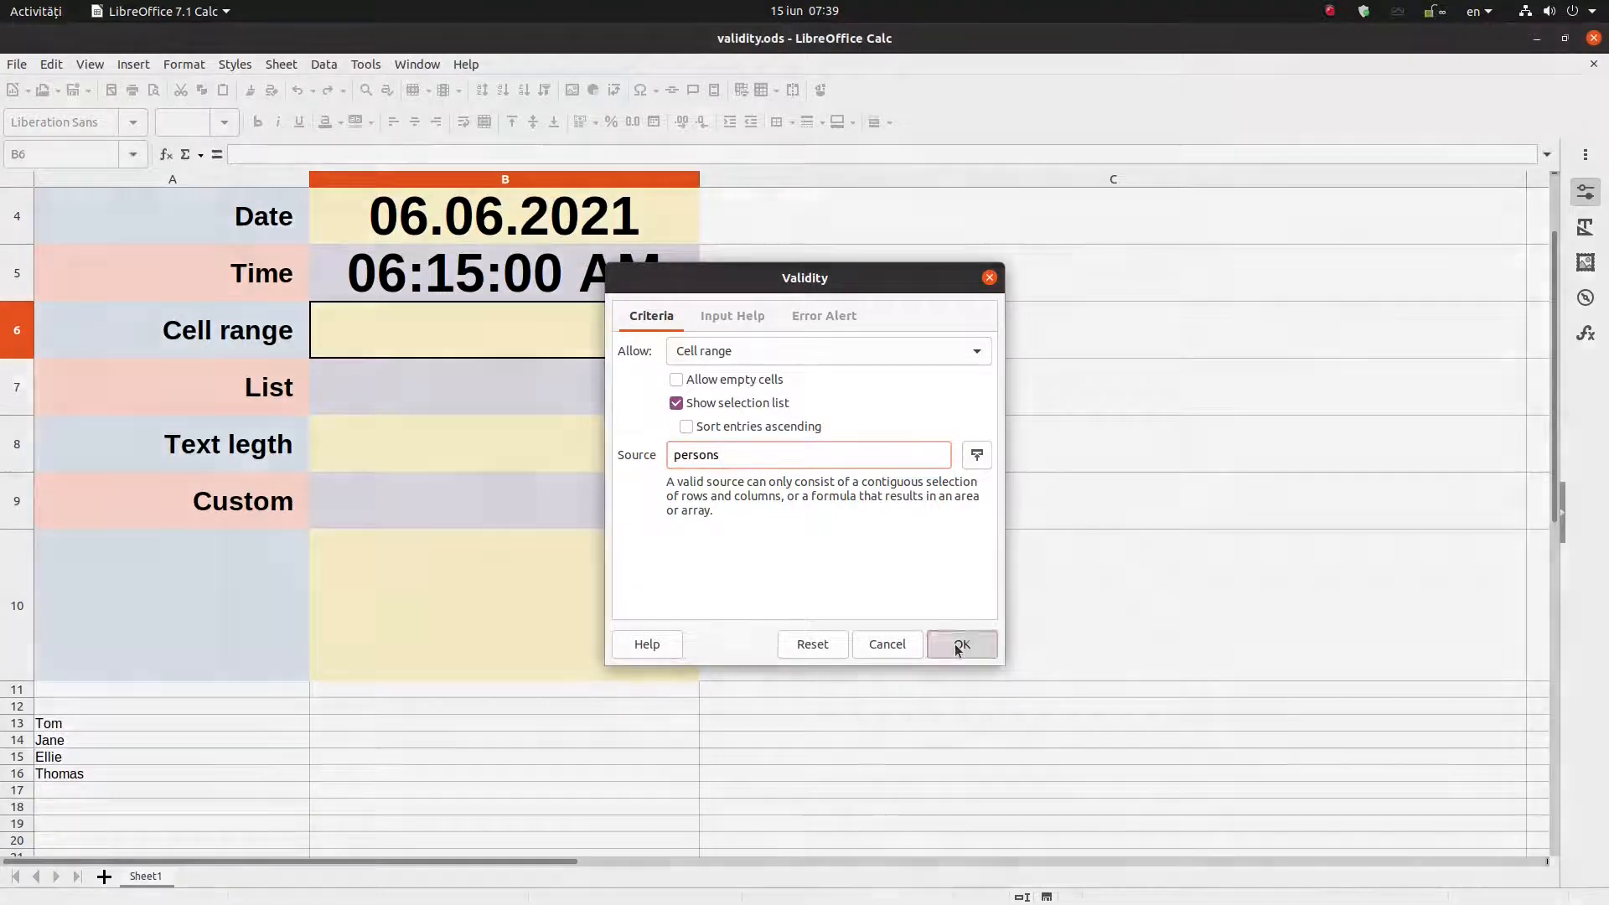
left_click(961, 644)
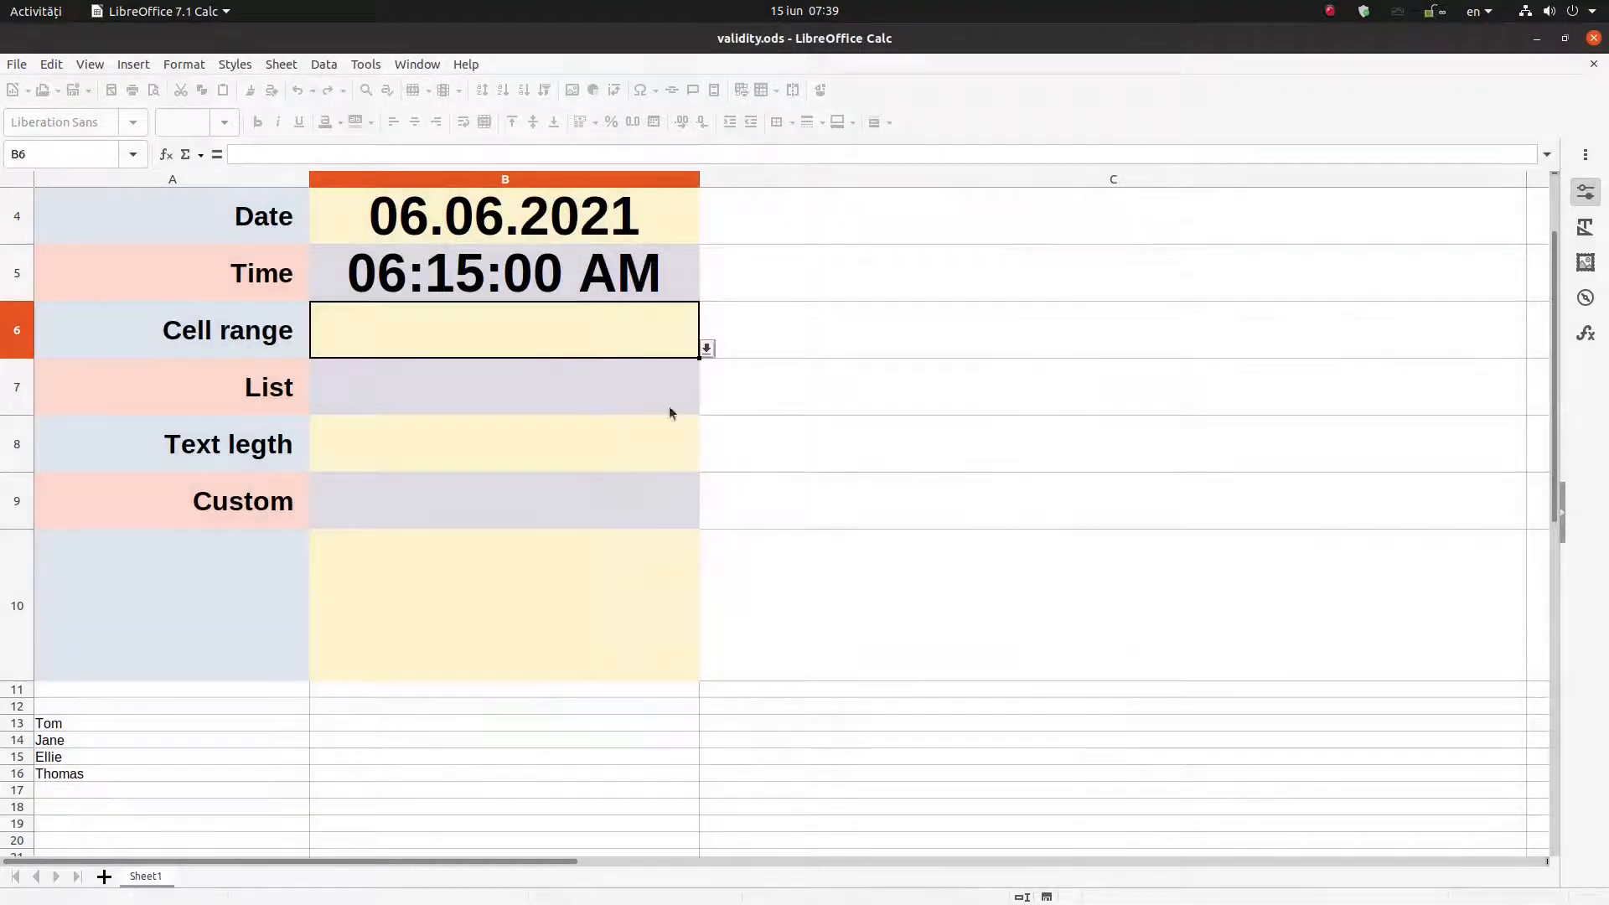
left_click(706, 349)
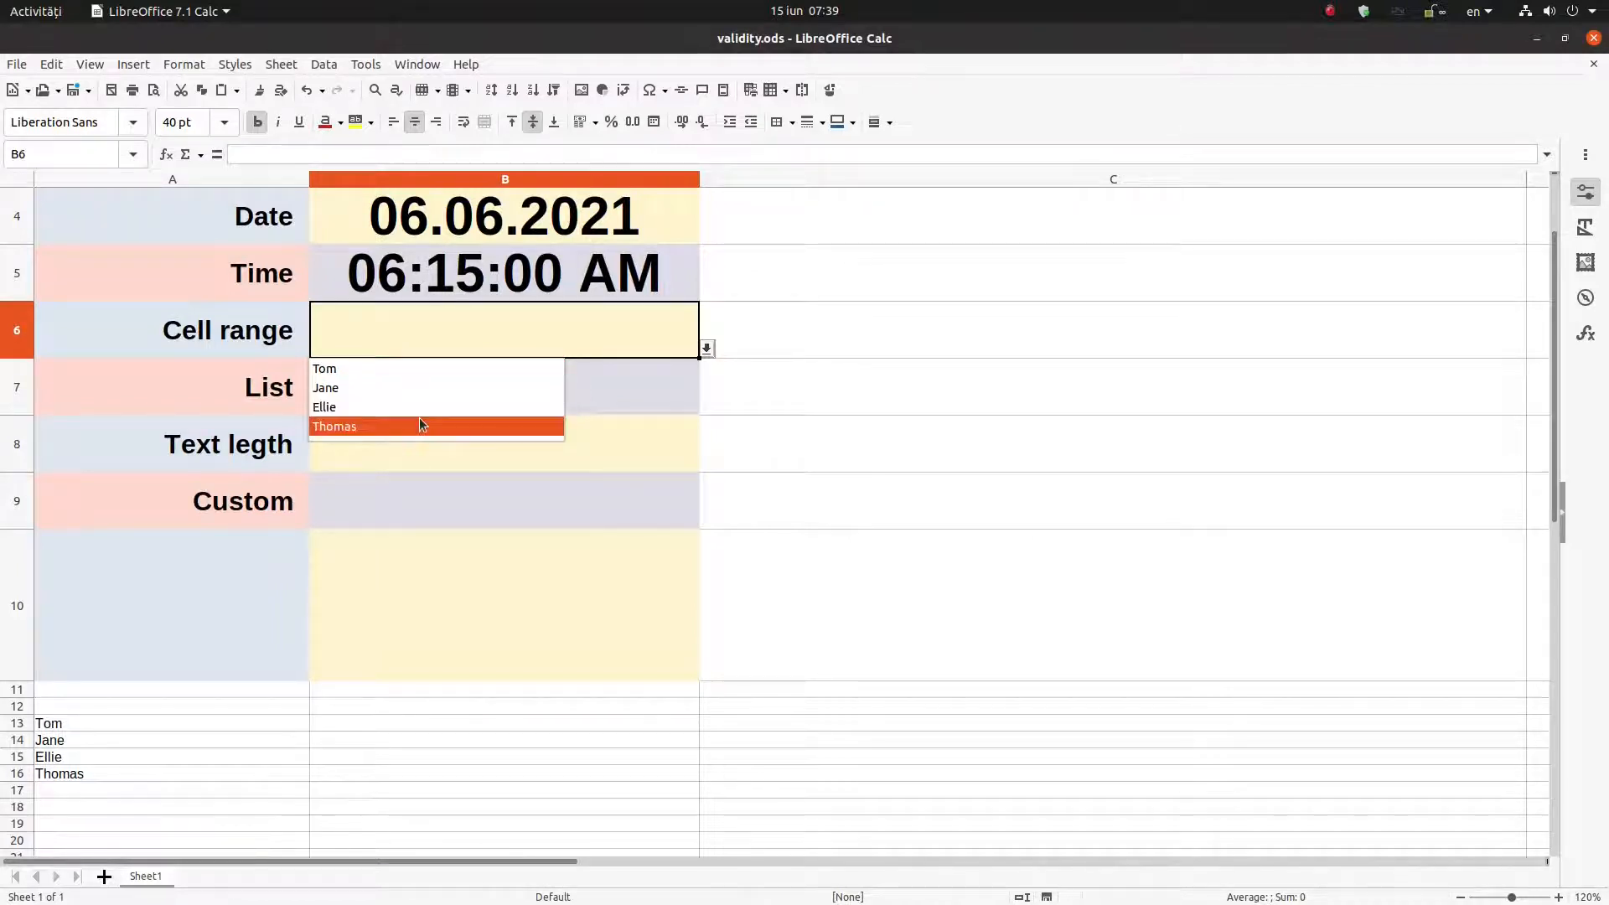
Turn on ascending sorting of entries in B6's validity rule and check the order in the selection list
right_click(459, 337)
left_click(514, 456)
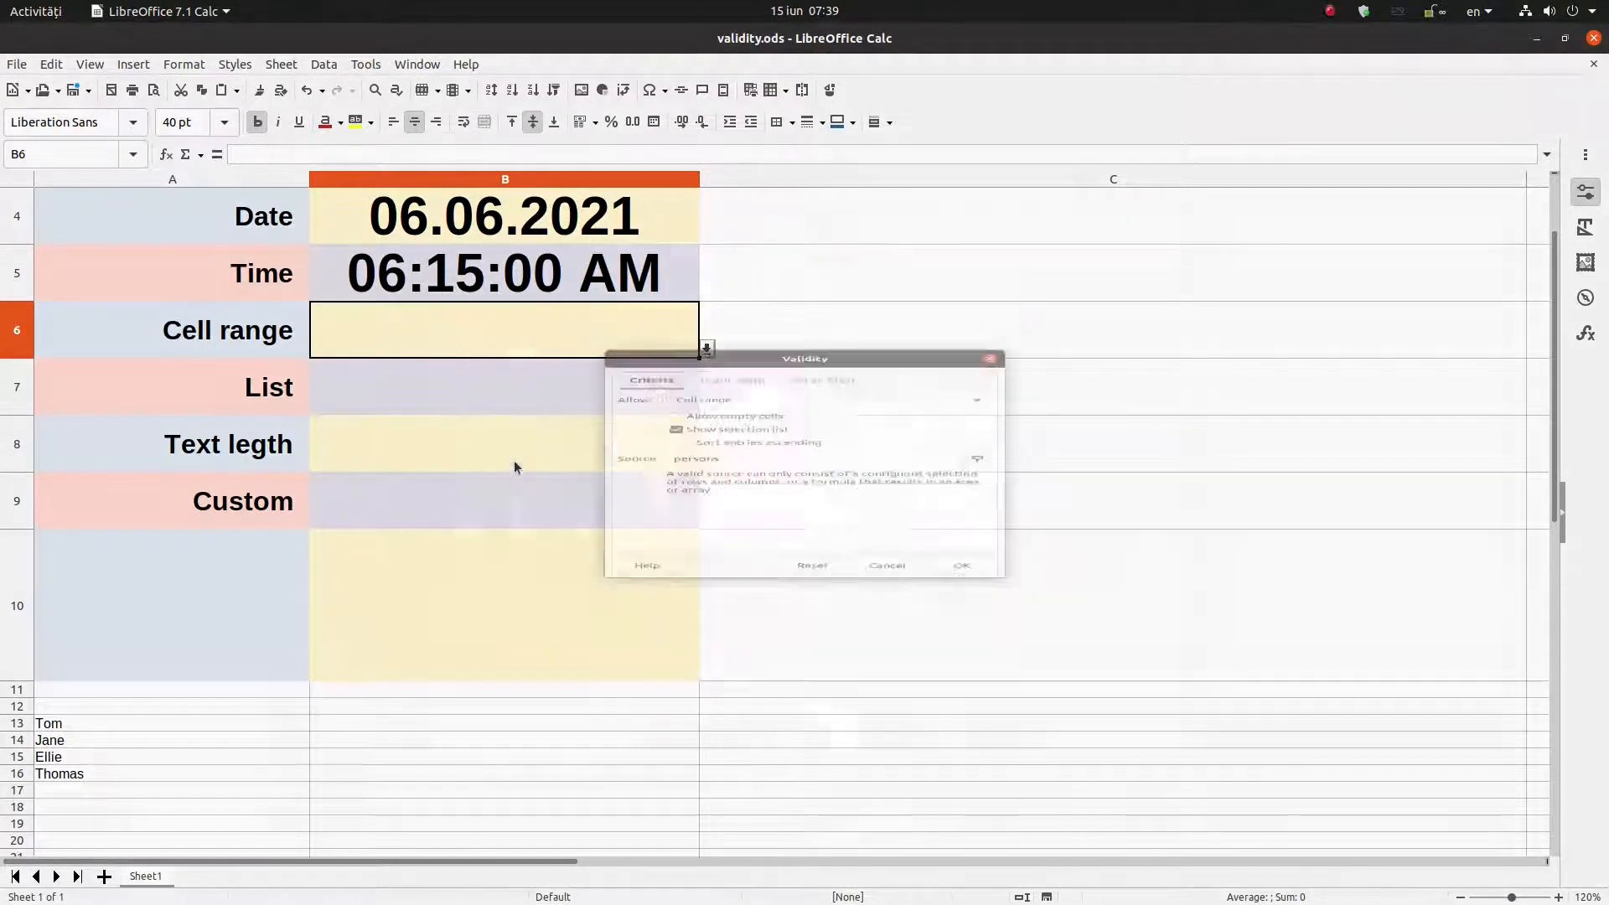
left_click(757, 427)
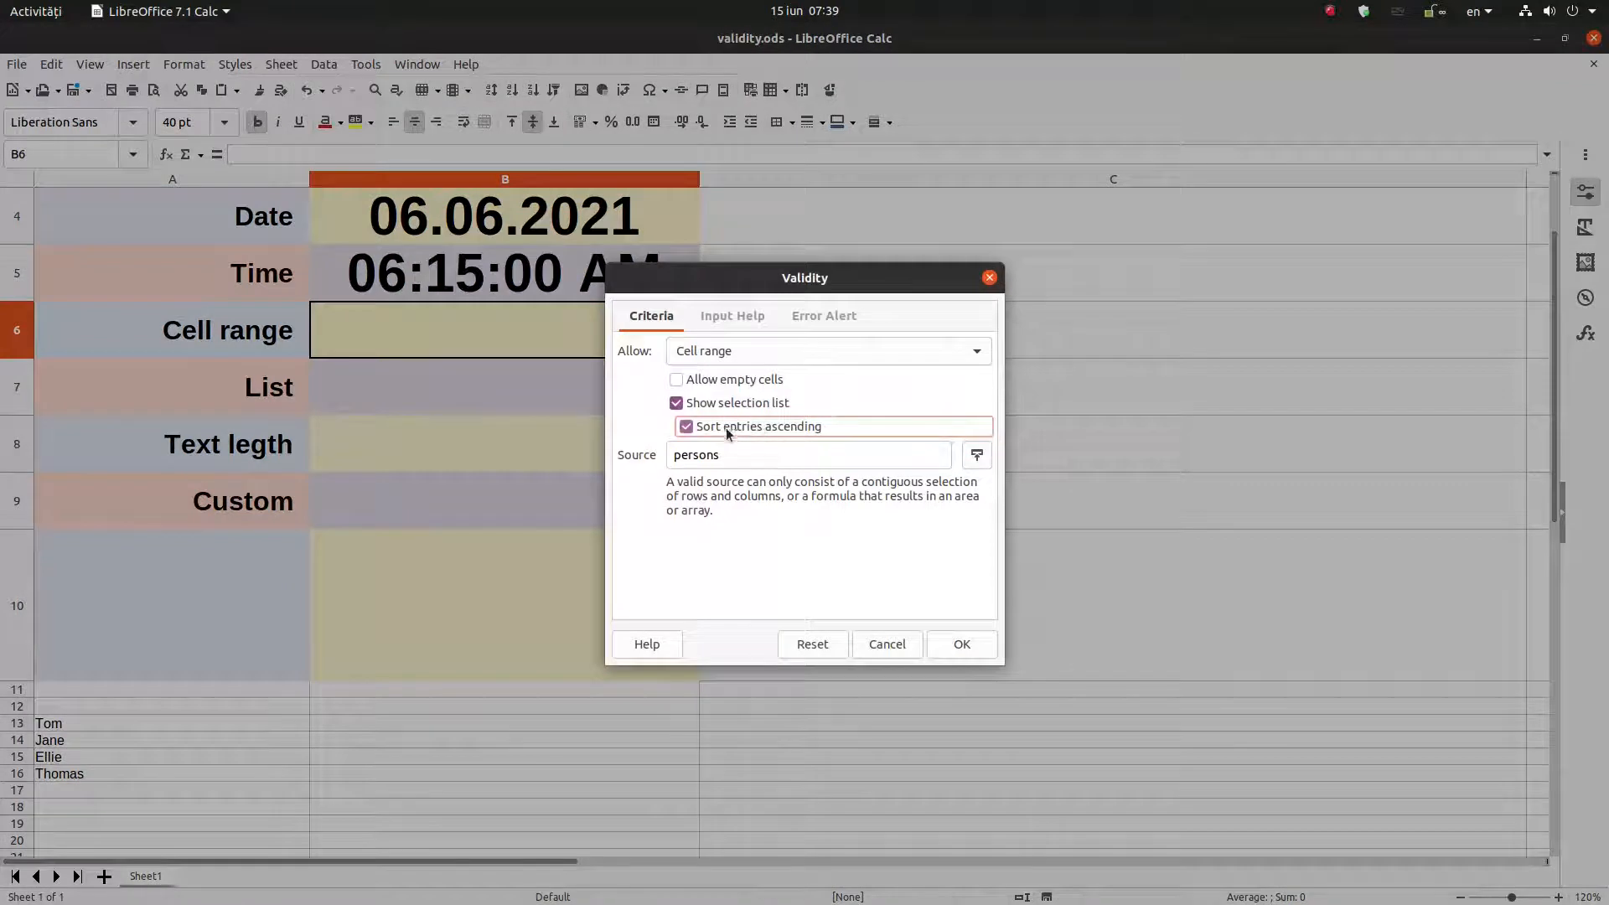
left_click(961, 644)
left_click(708, 349)
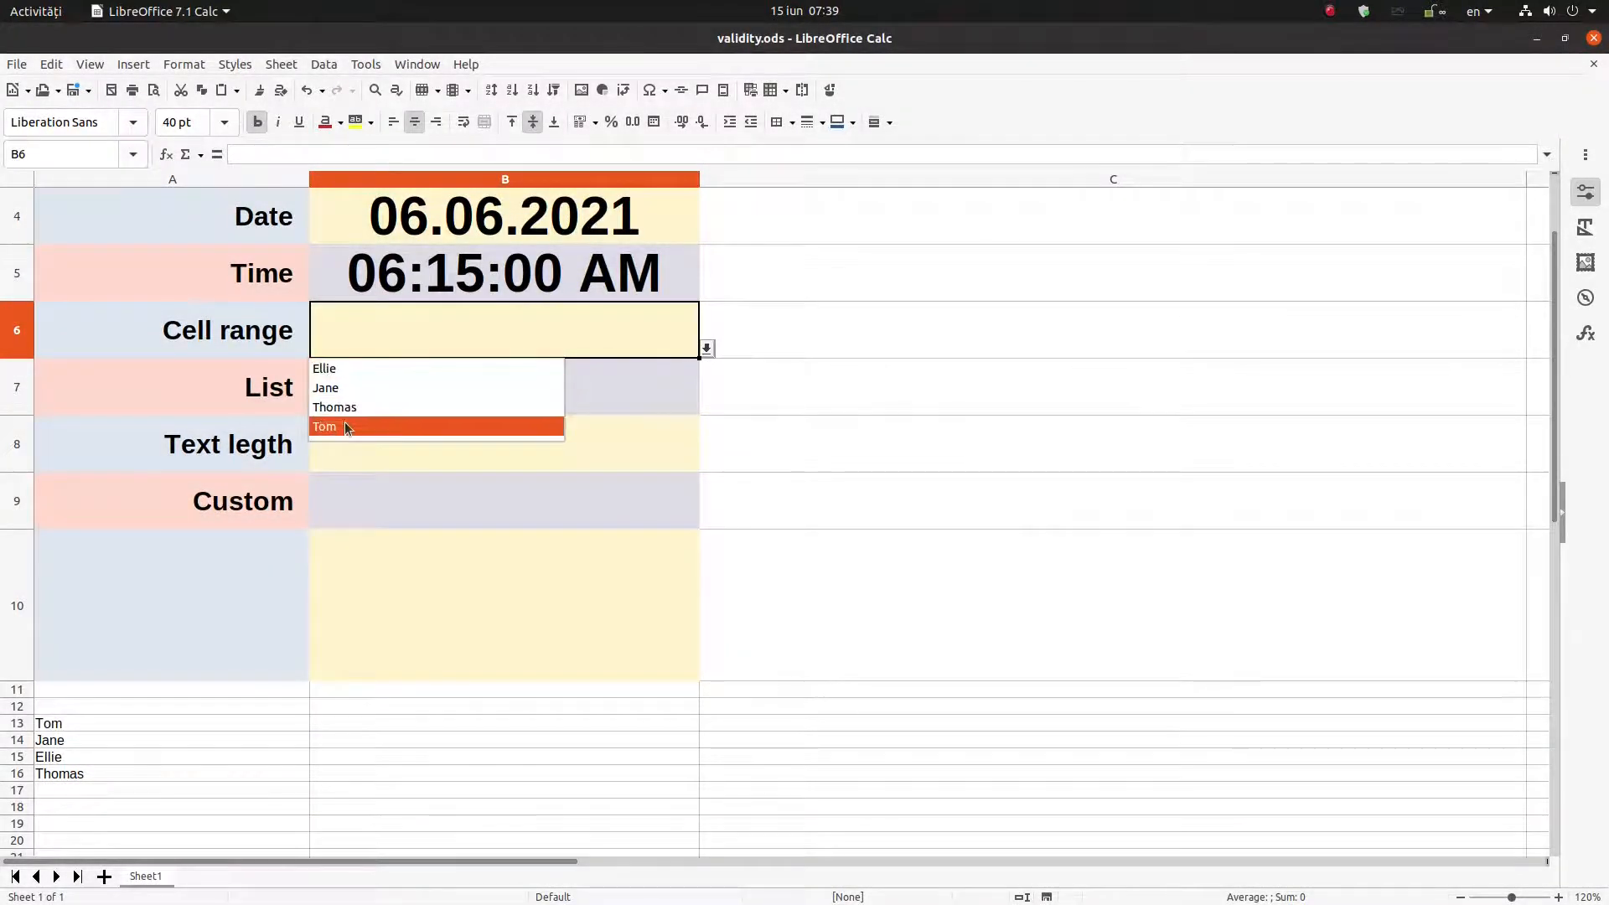
left_click(379, 319)
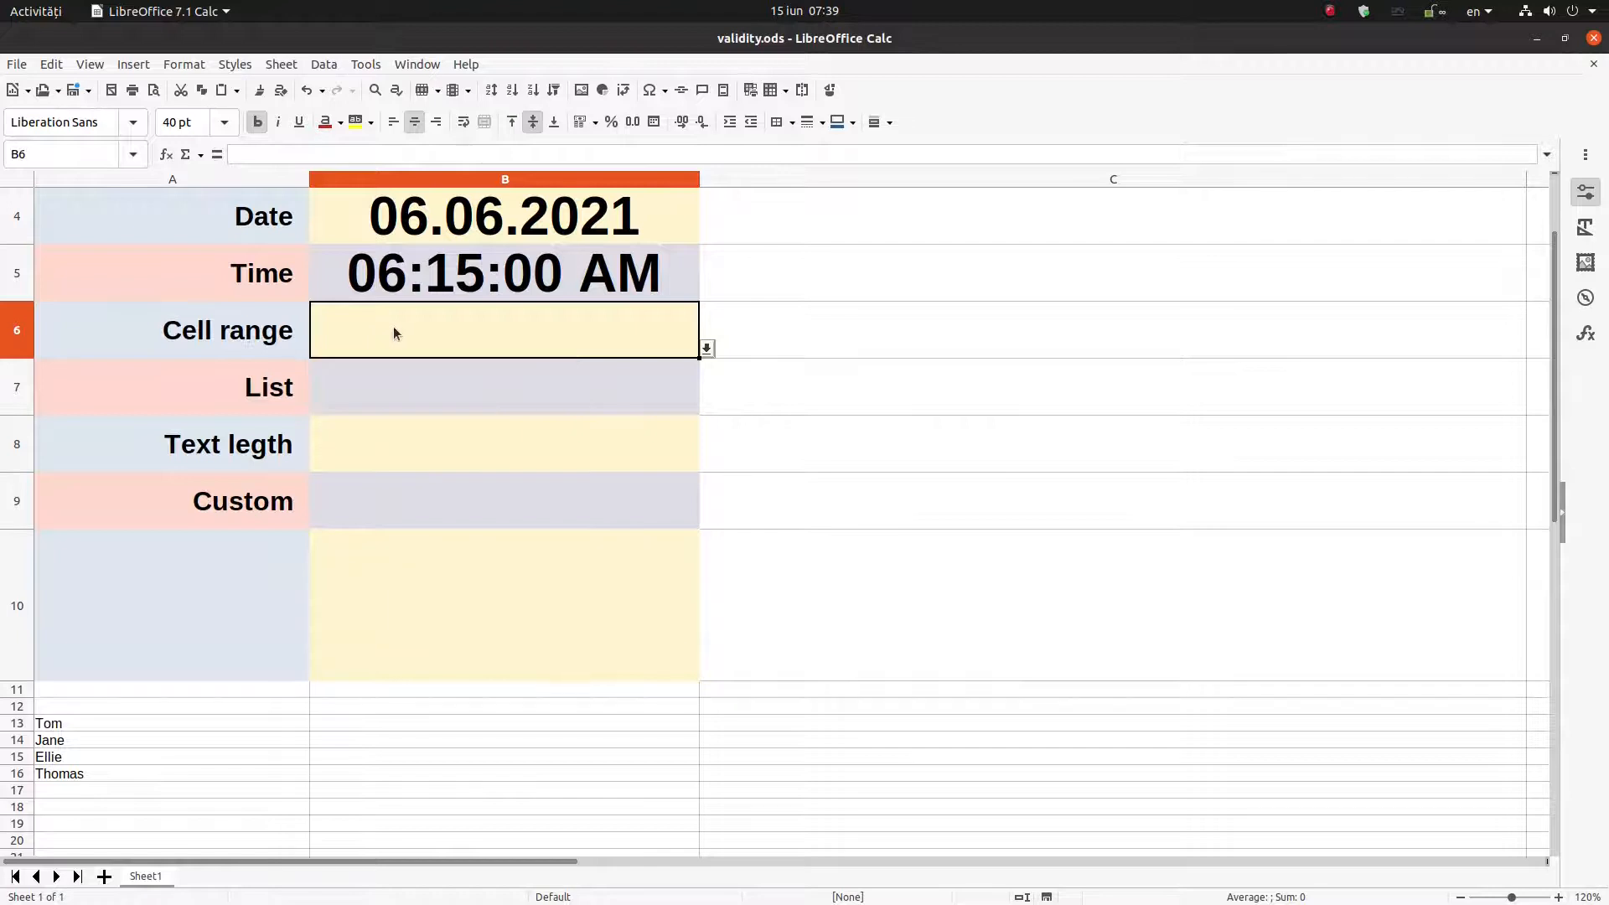
Change the source of B6's validity rule to the range $Sheet1.$A$13:$A$17
right_click(394, 328)
left_click(436, 446)
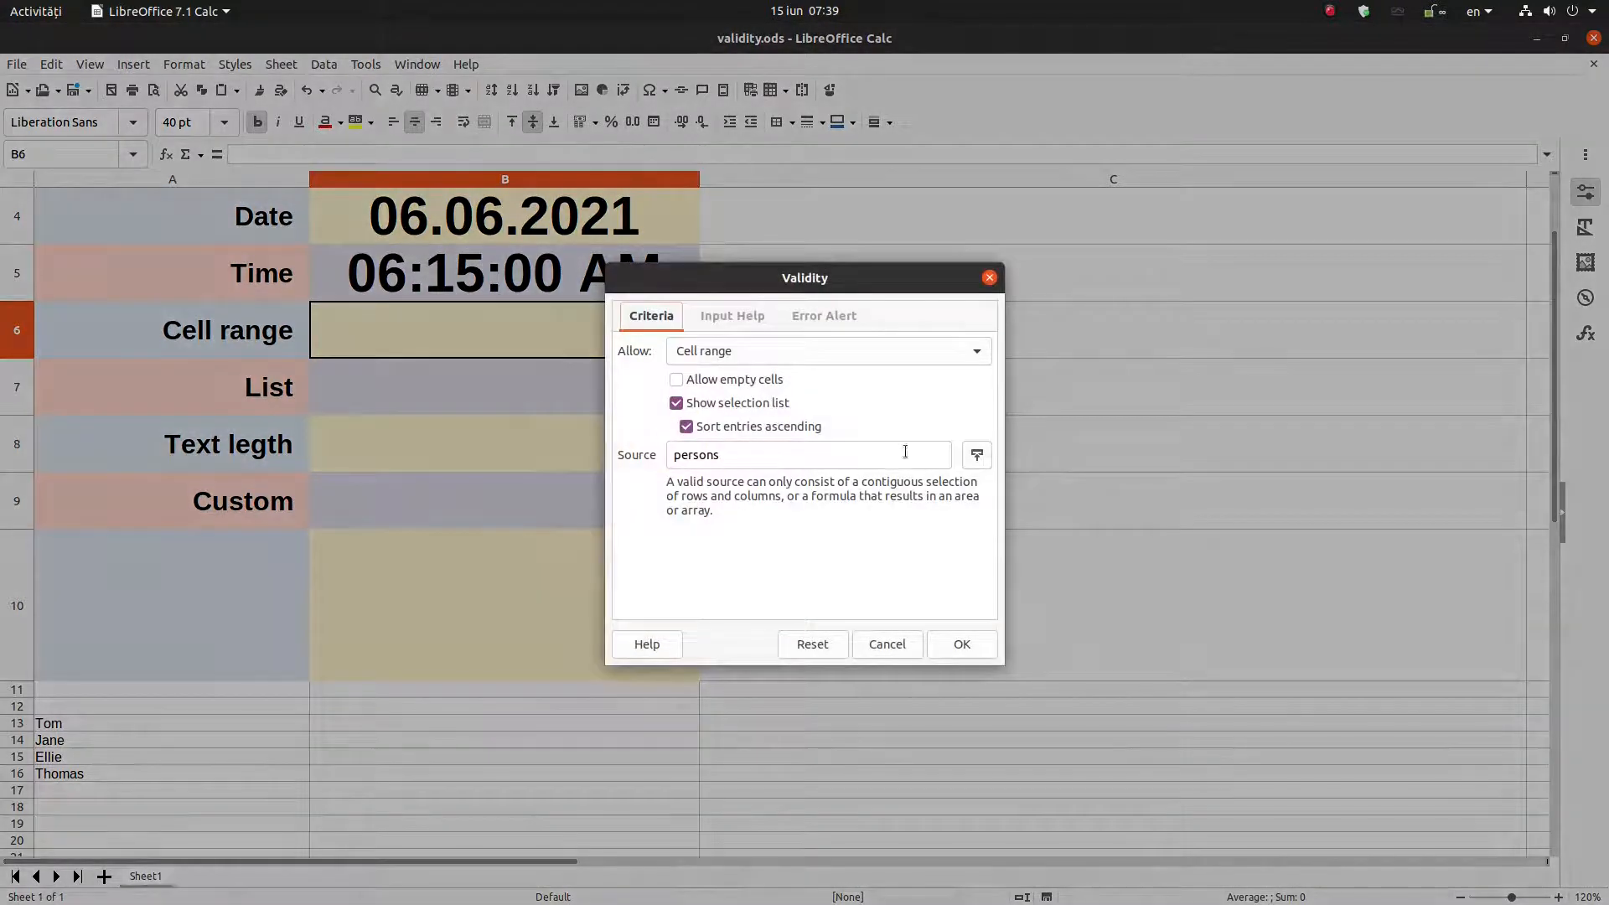
left_click(977, 456)
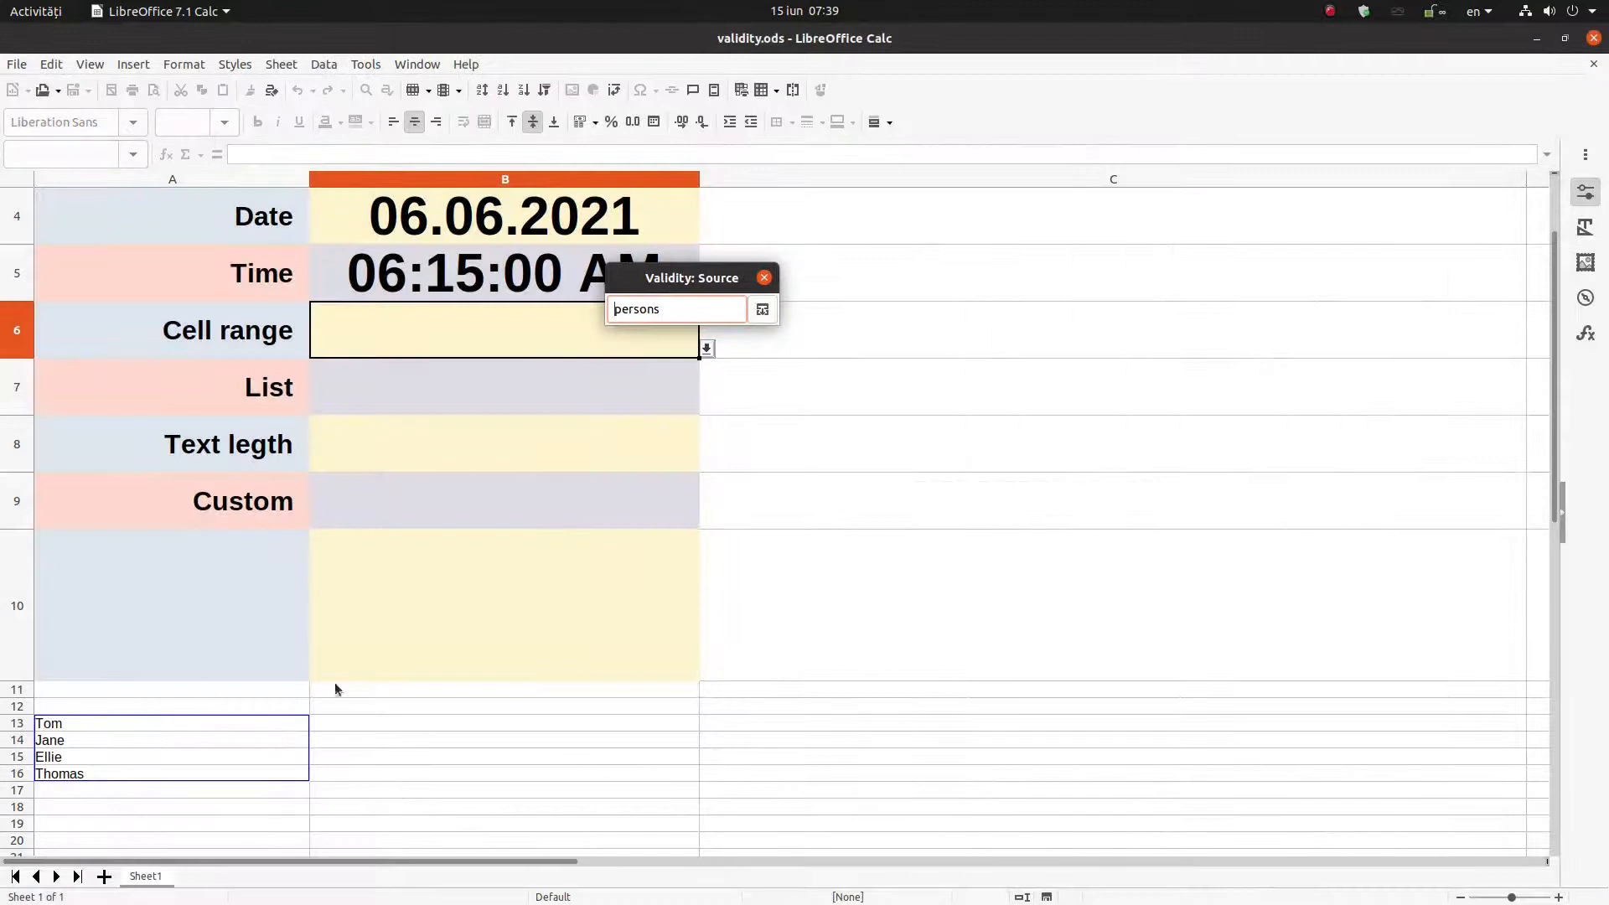
left_click_drag(99, 718, 91, 786)
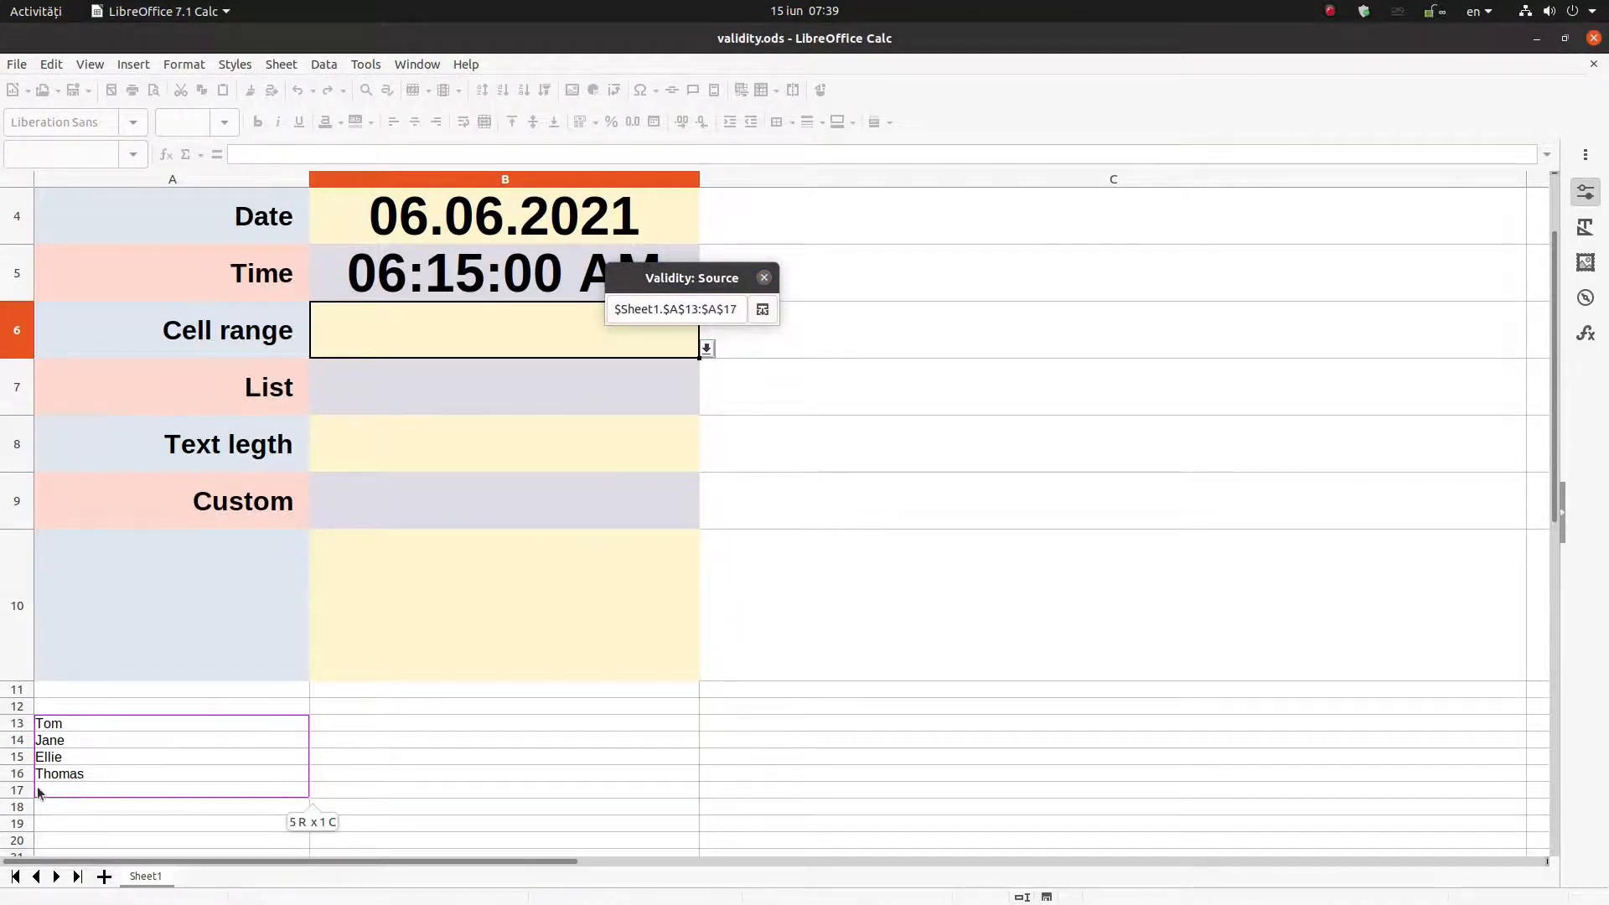
left_click(762, 310)
left_click(957, 643)
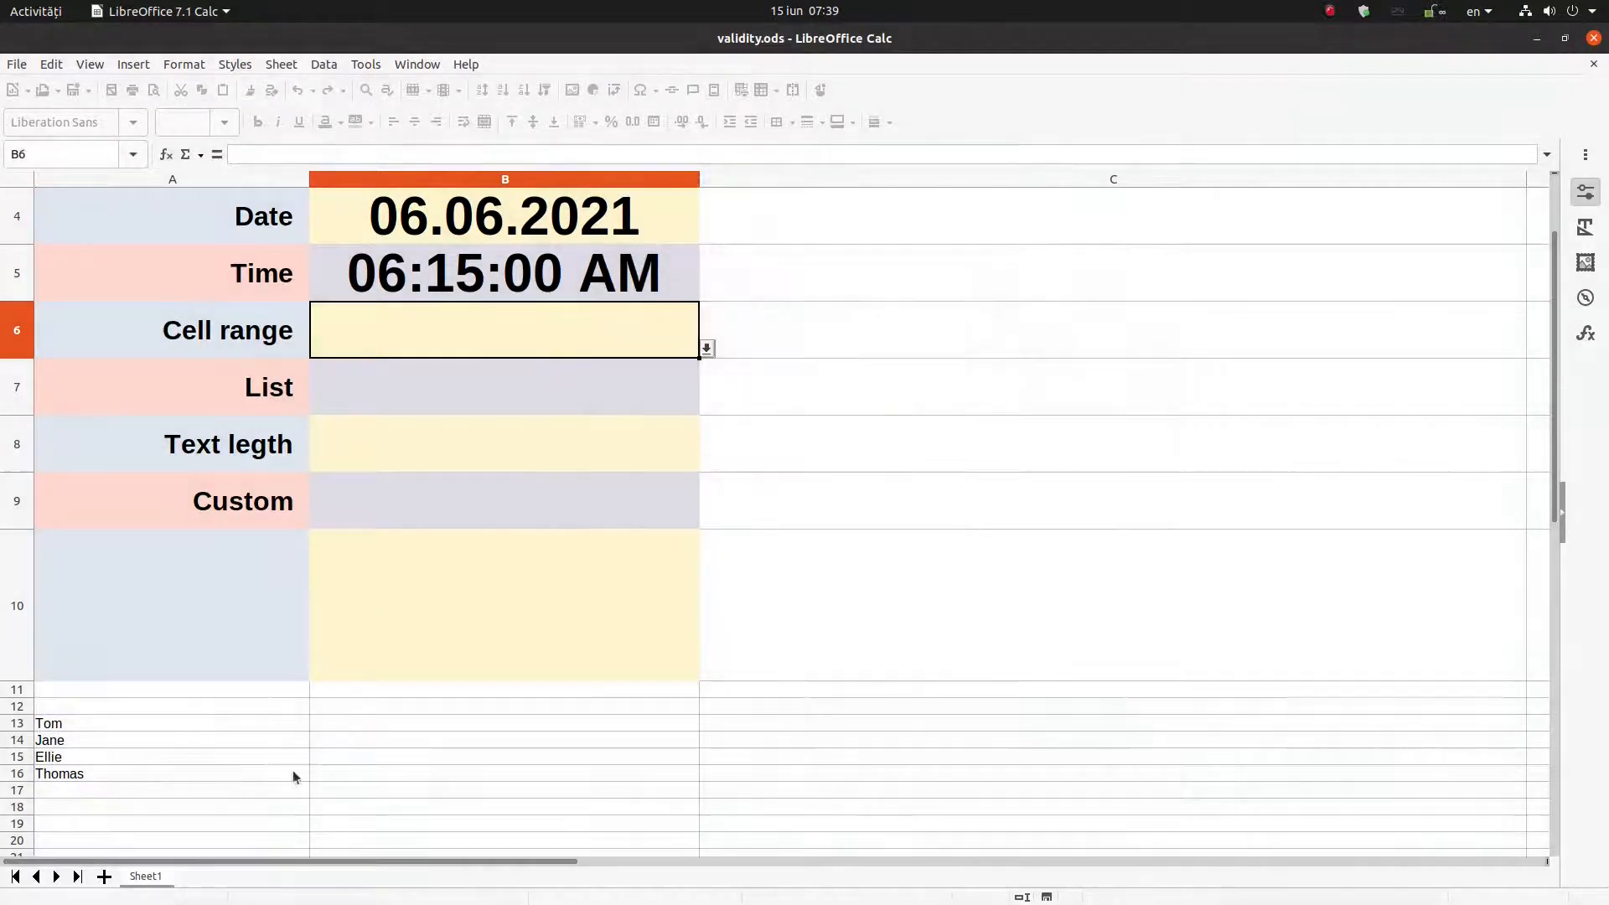
Add a fifth sample first name in cell A17
left_click(236, 788)
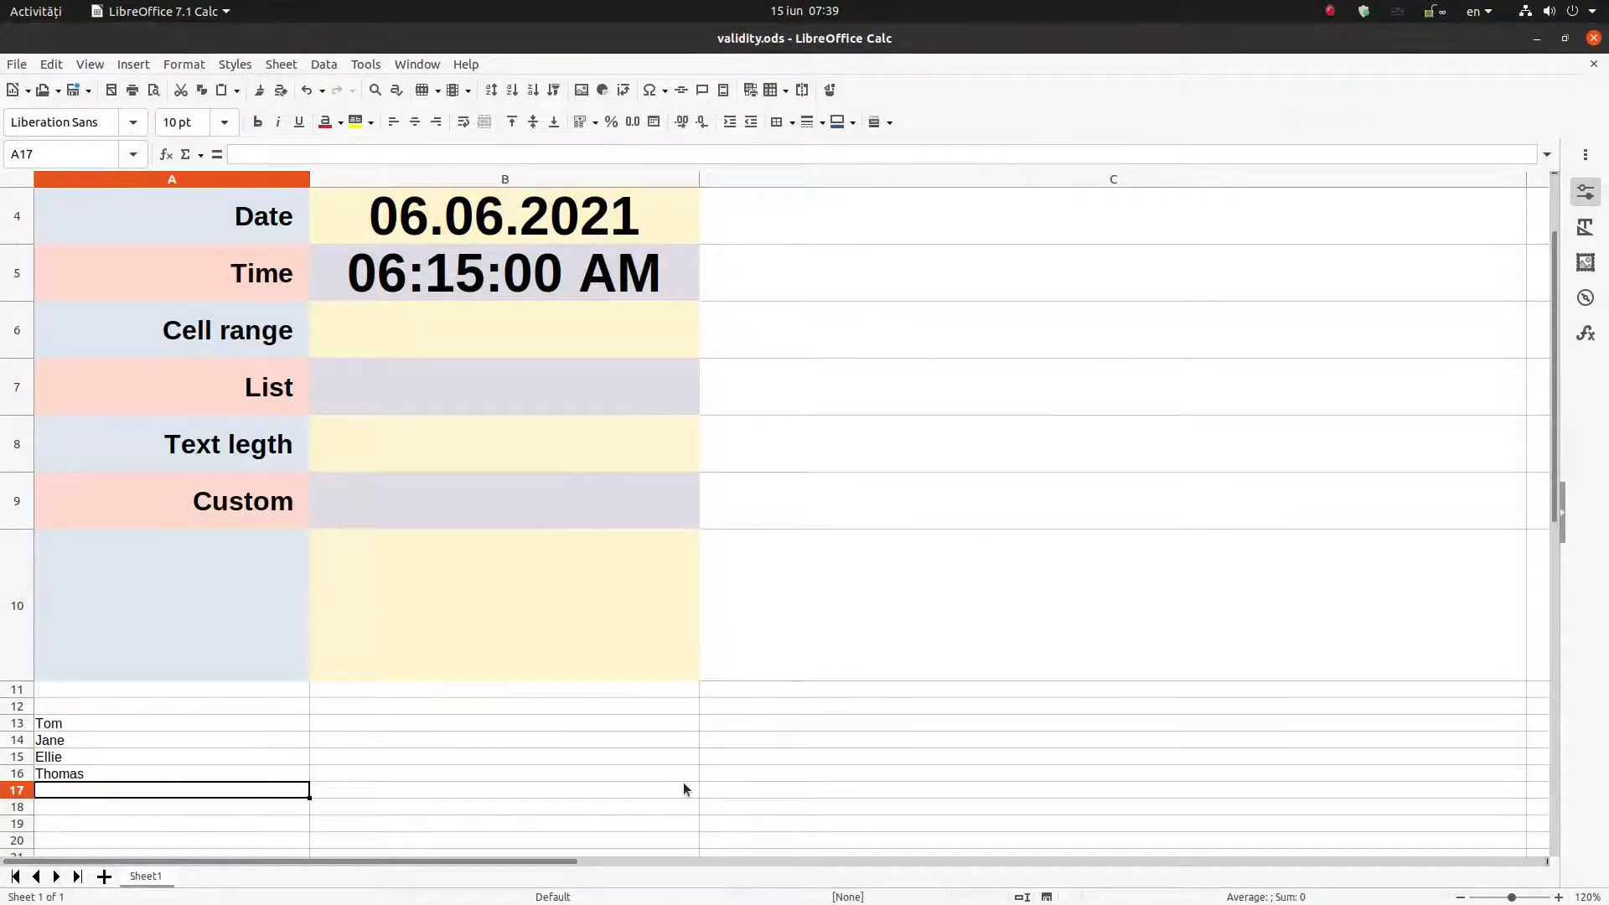
type("Alice")
key("Return")
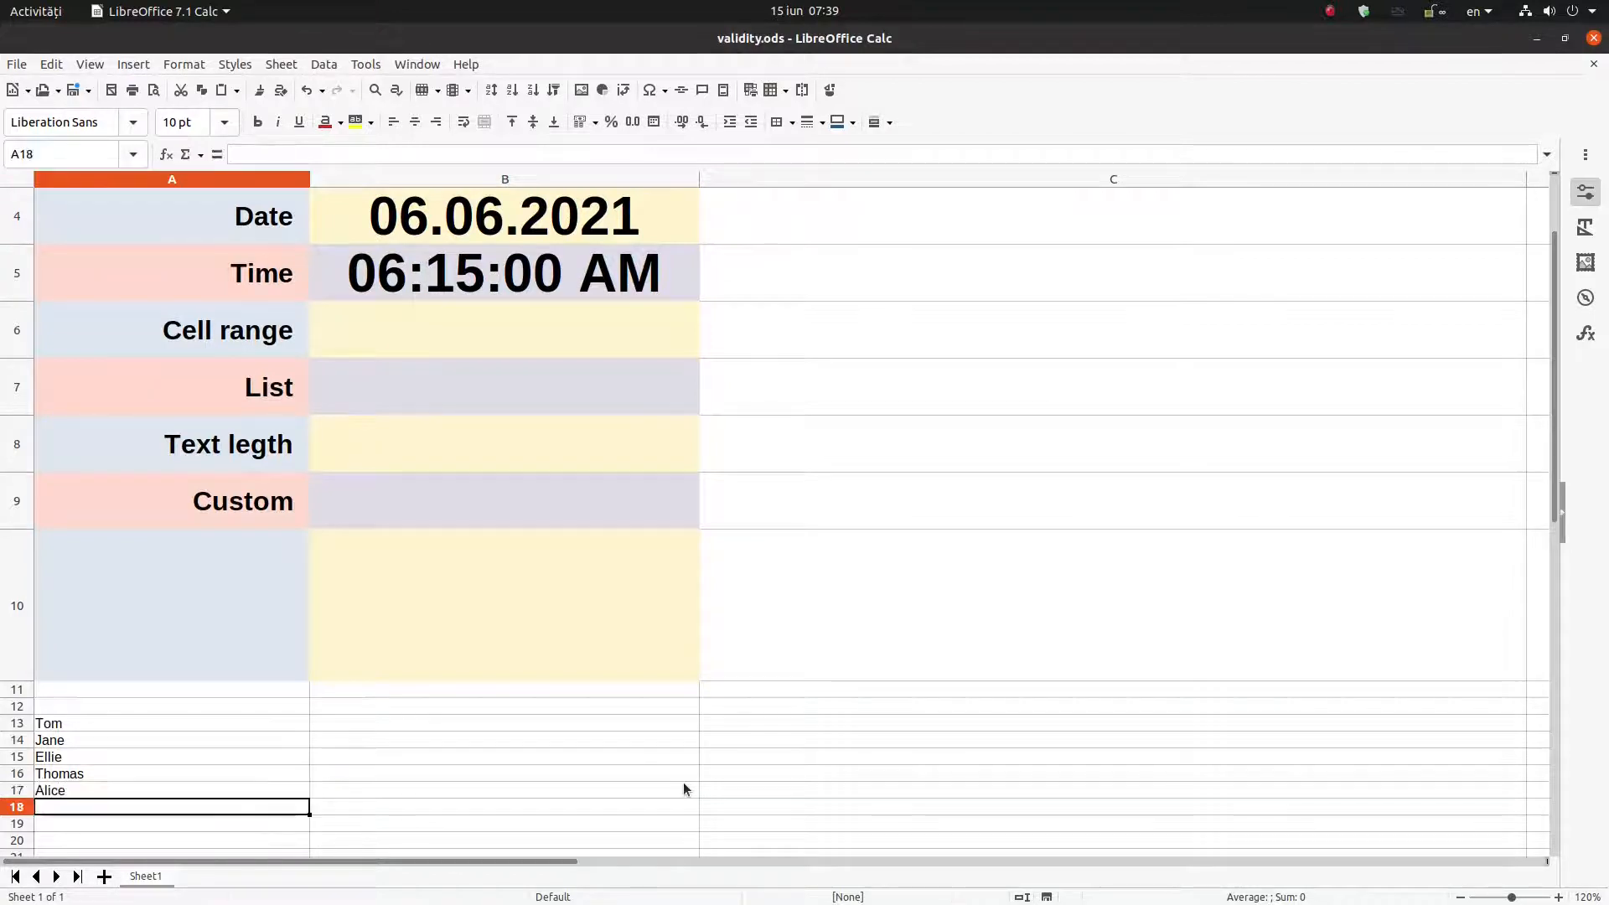
Fill B6 with the name from A17 using its selection list
left_click(667, 344)
left_click(706, 348)
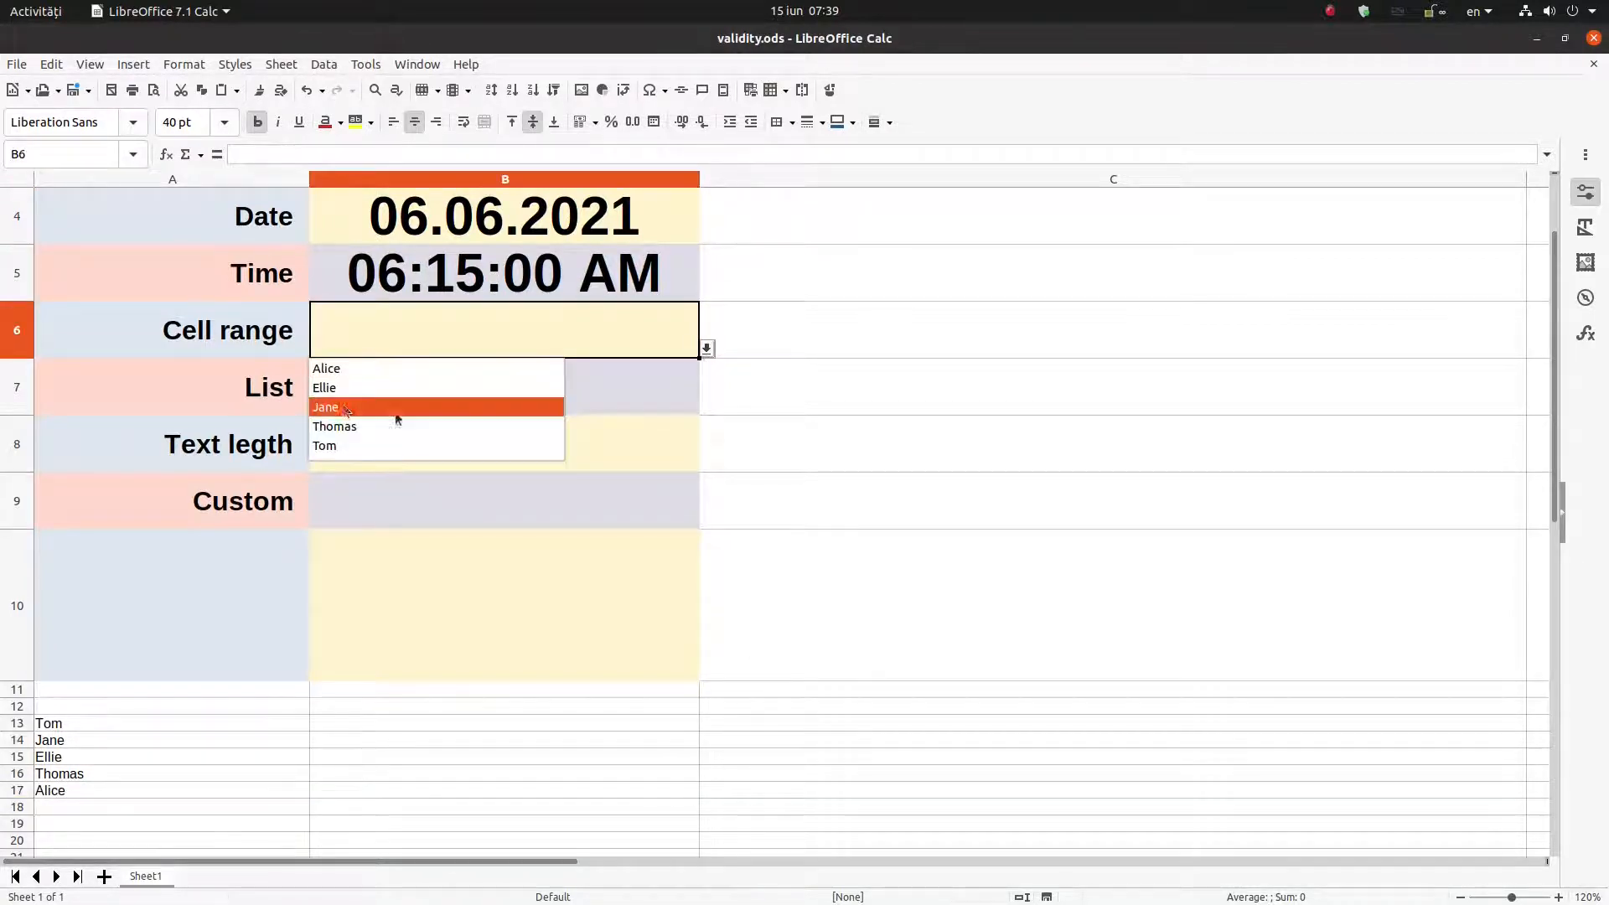
left_click(344, 369)
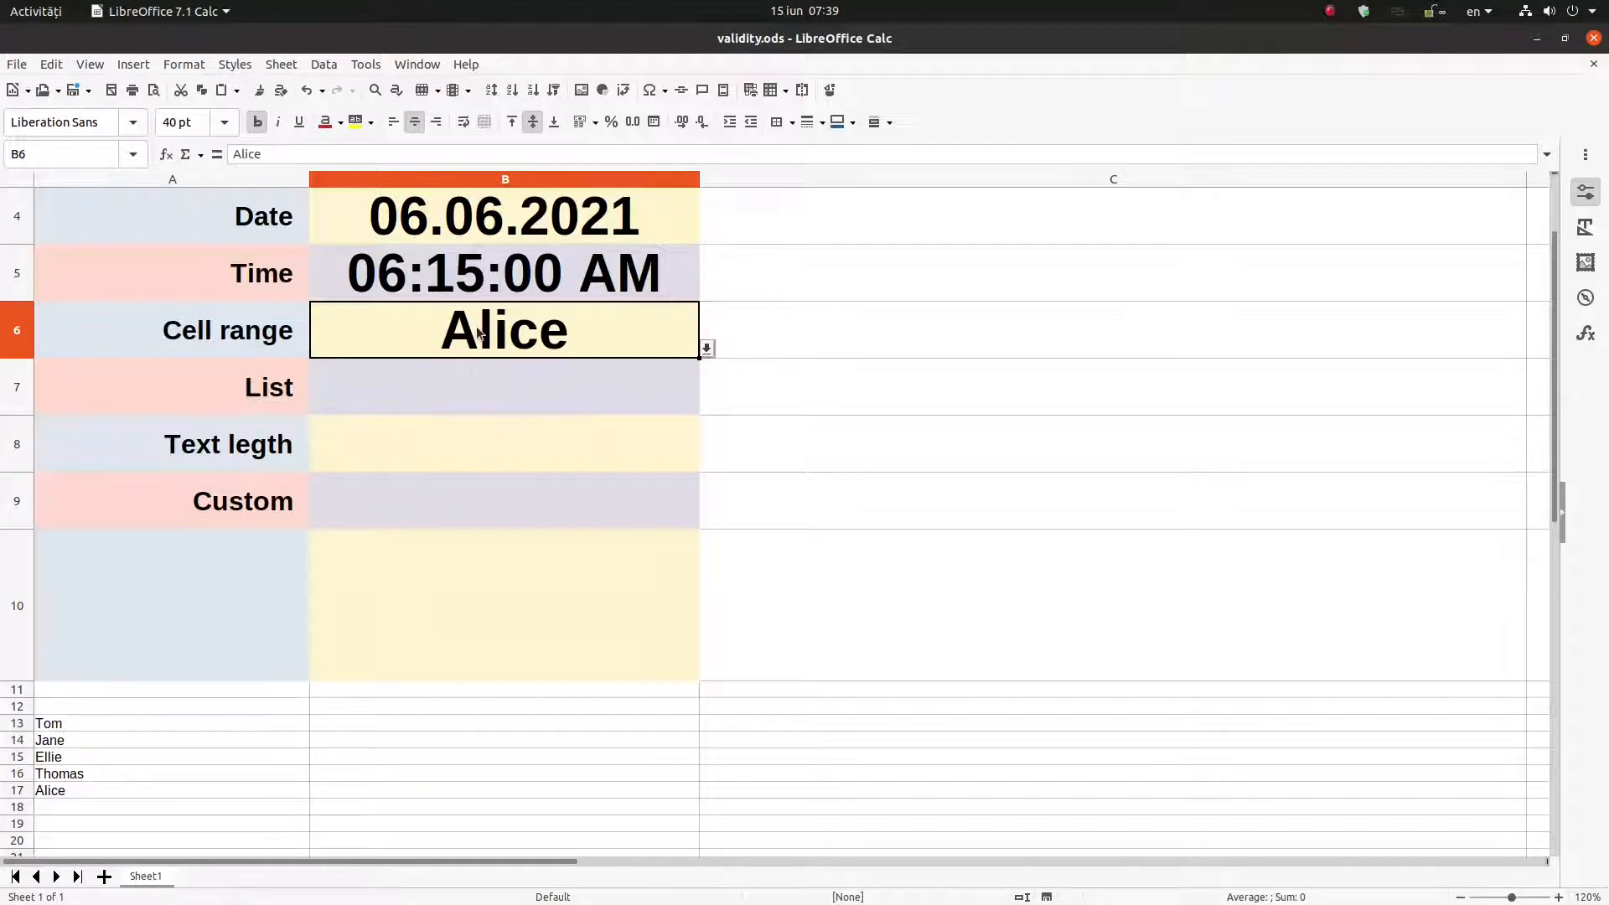
Restrict cell B7 to the List validity type, with the selection list entries sorted ascending
right_click(307, 384)
left_click(339, 374)
left_click(350, 384)
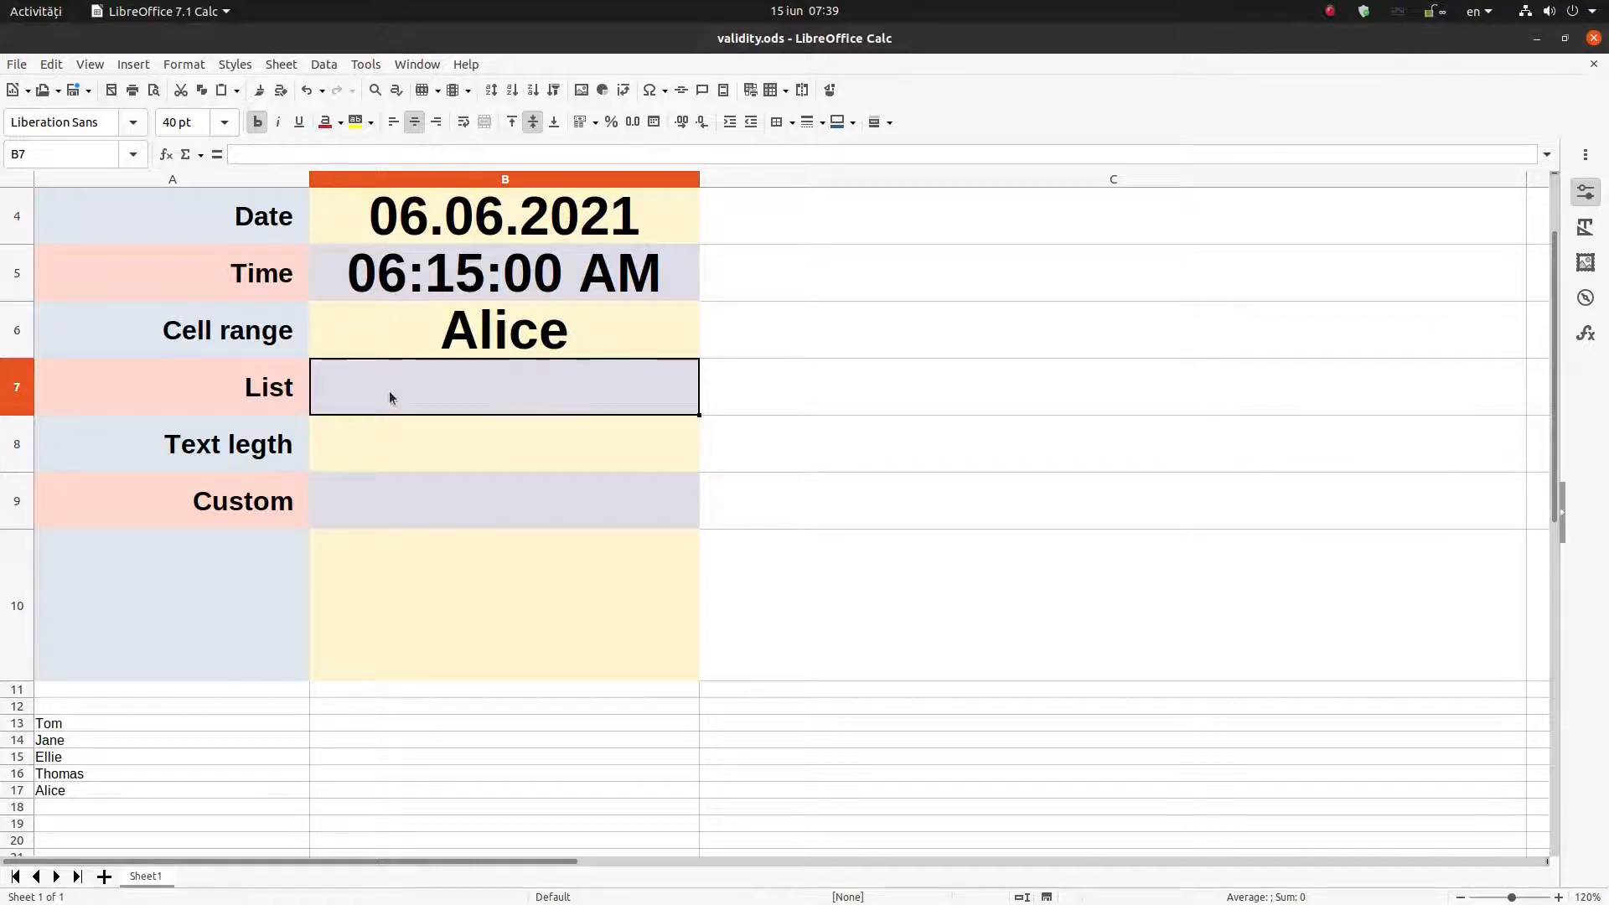
left_click(324, 65)
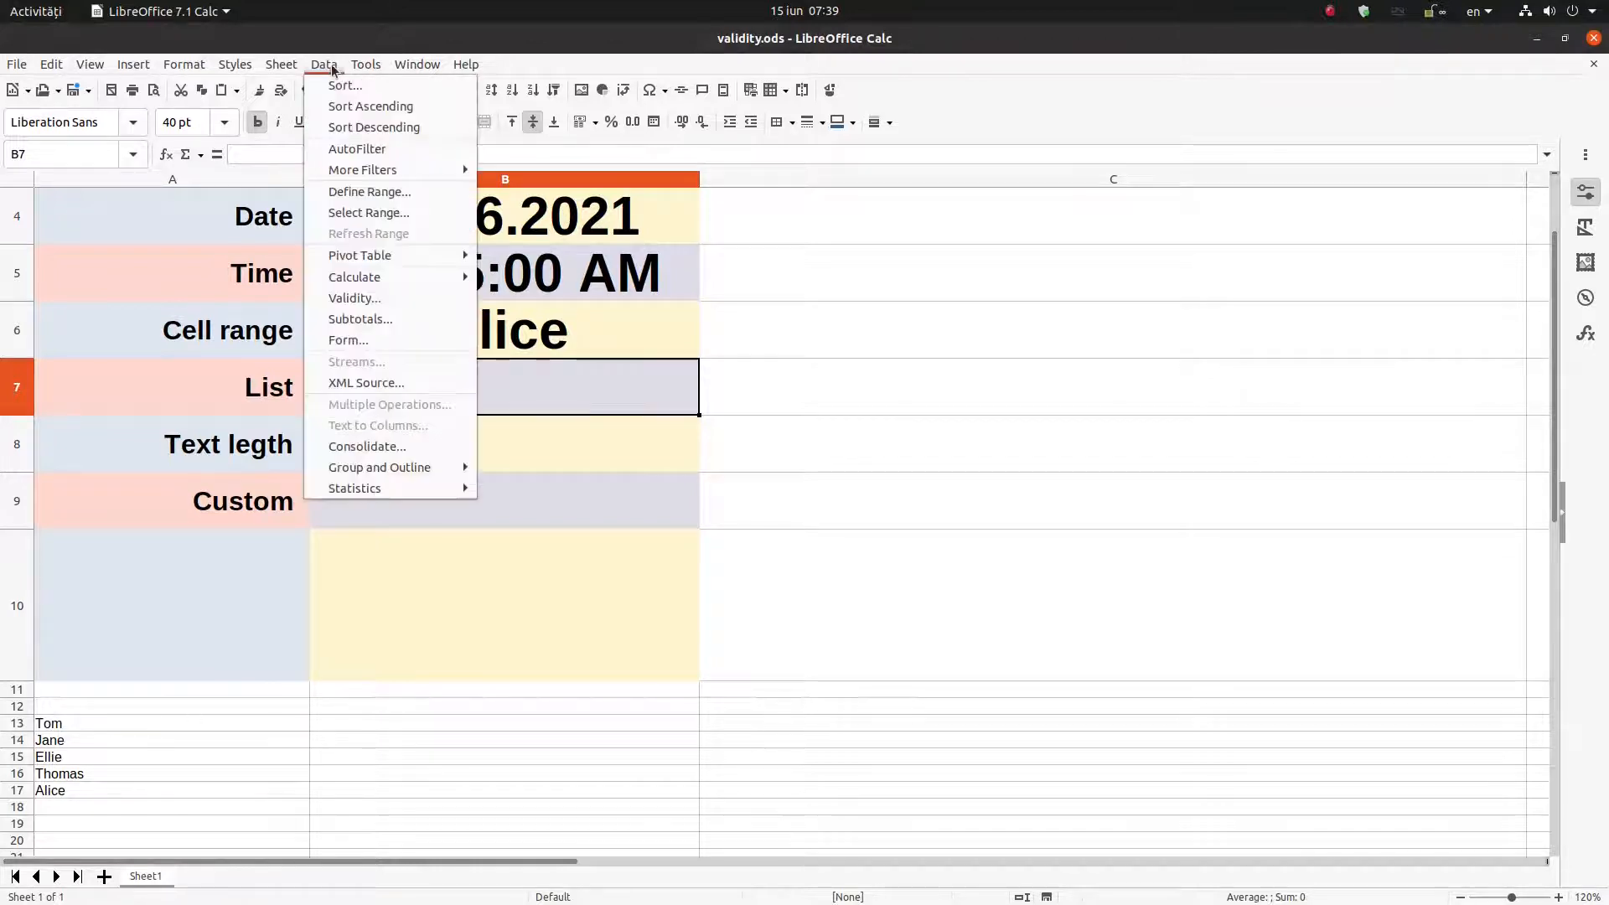
left_click(359, 299)
left_click(724, 354)
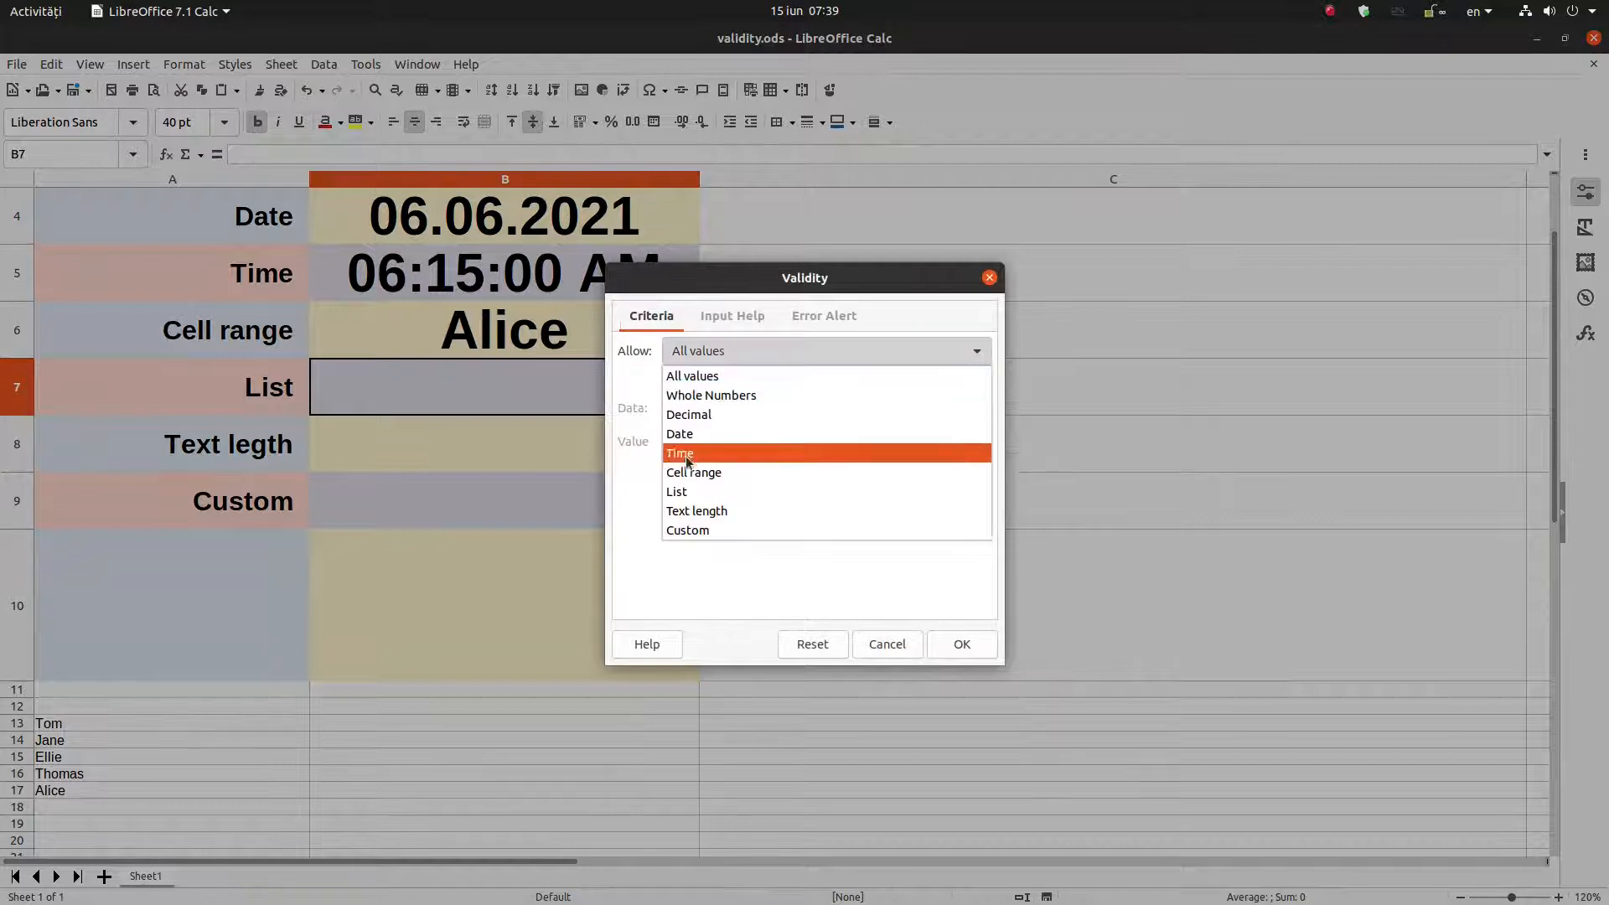
left_click(683, 490)
left_click(726, 428)
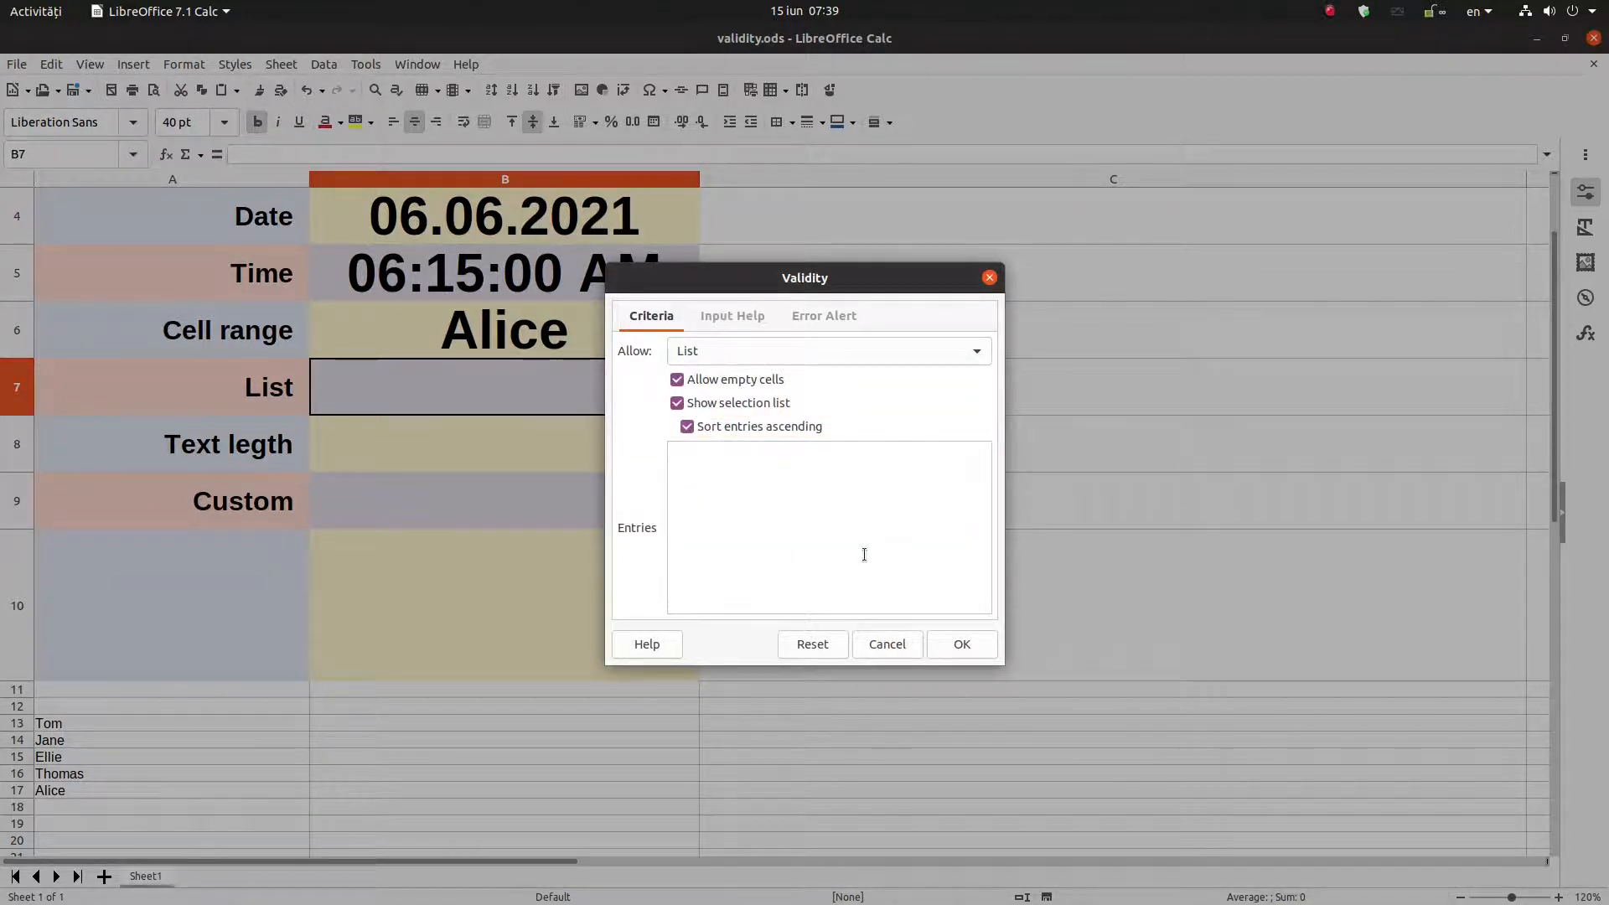
Enter five sample names, one per line, as the allowed entries for B7 and apply the rule
type("Thomas")
key("BackSpace")
type("as Alison Einstei")
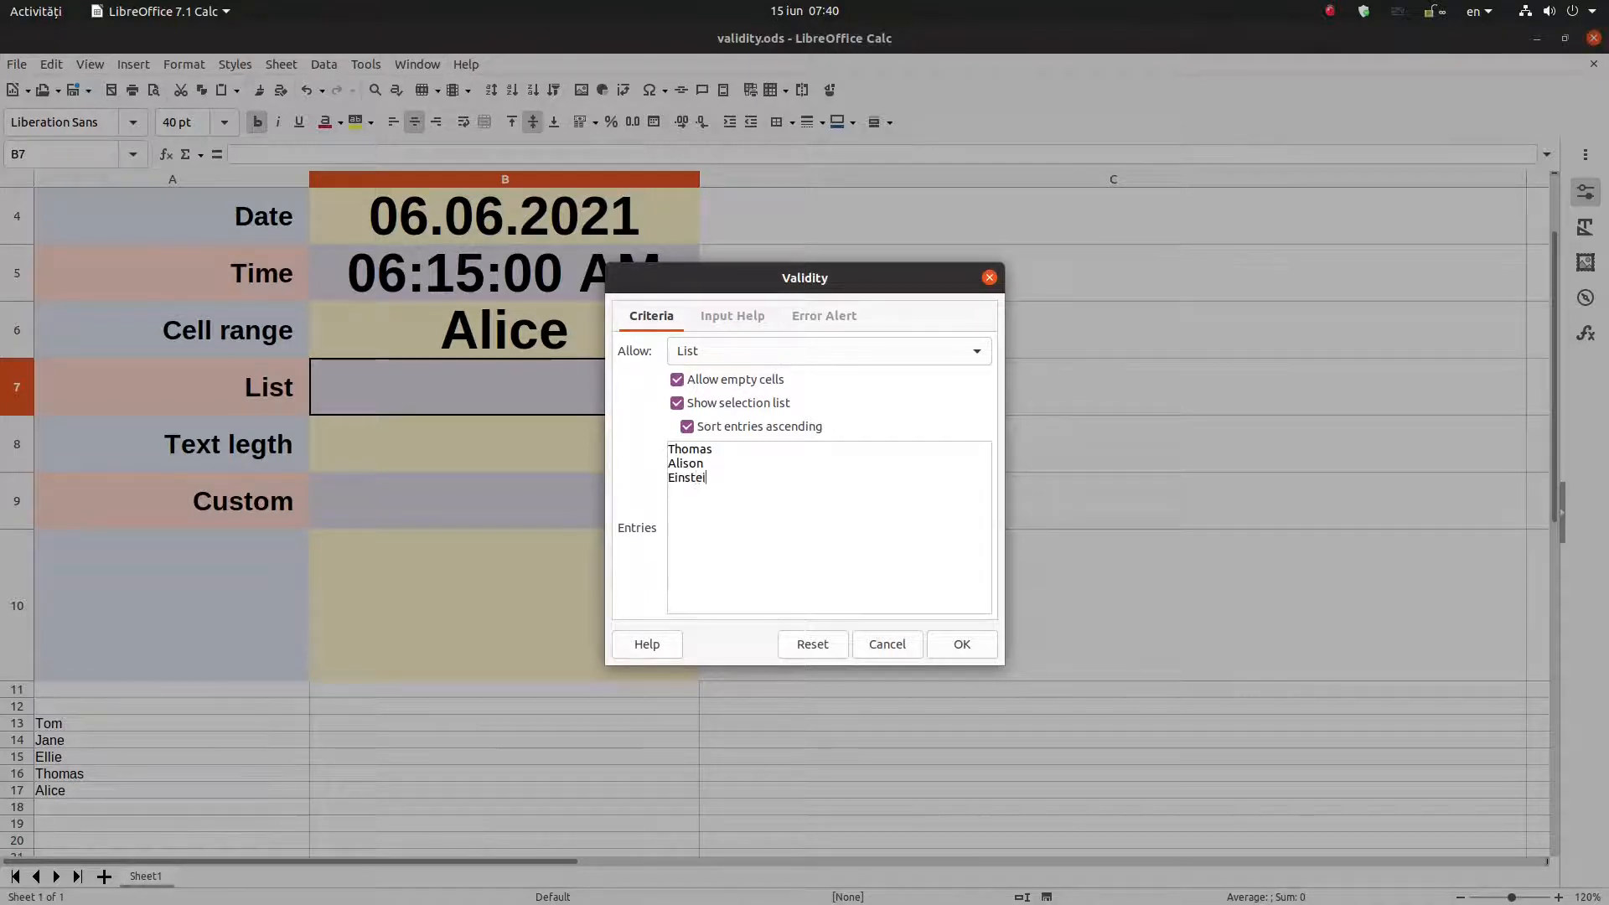
type("n Tom J. ")
type("Jane A.")
left_click(975, 644)
Test B7's selection list by picking the second entry and replacing it with the third
left_click(706, 405)
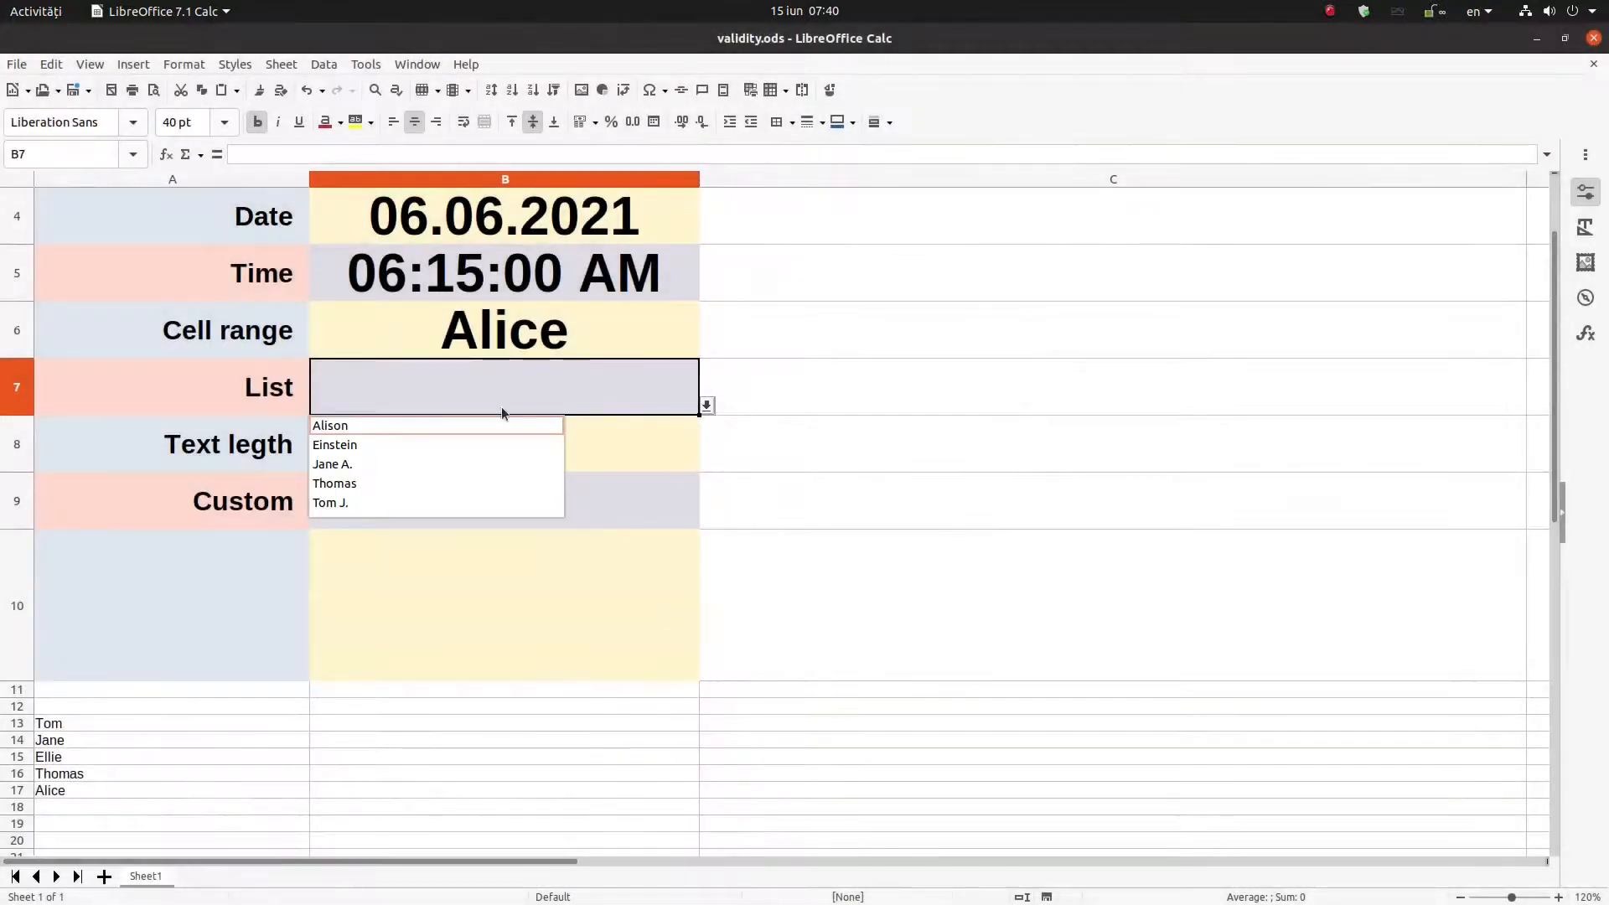
left_click(375, 445)
left_click(706, 406)
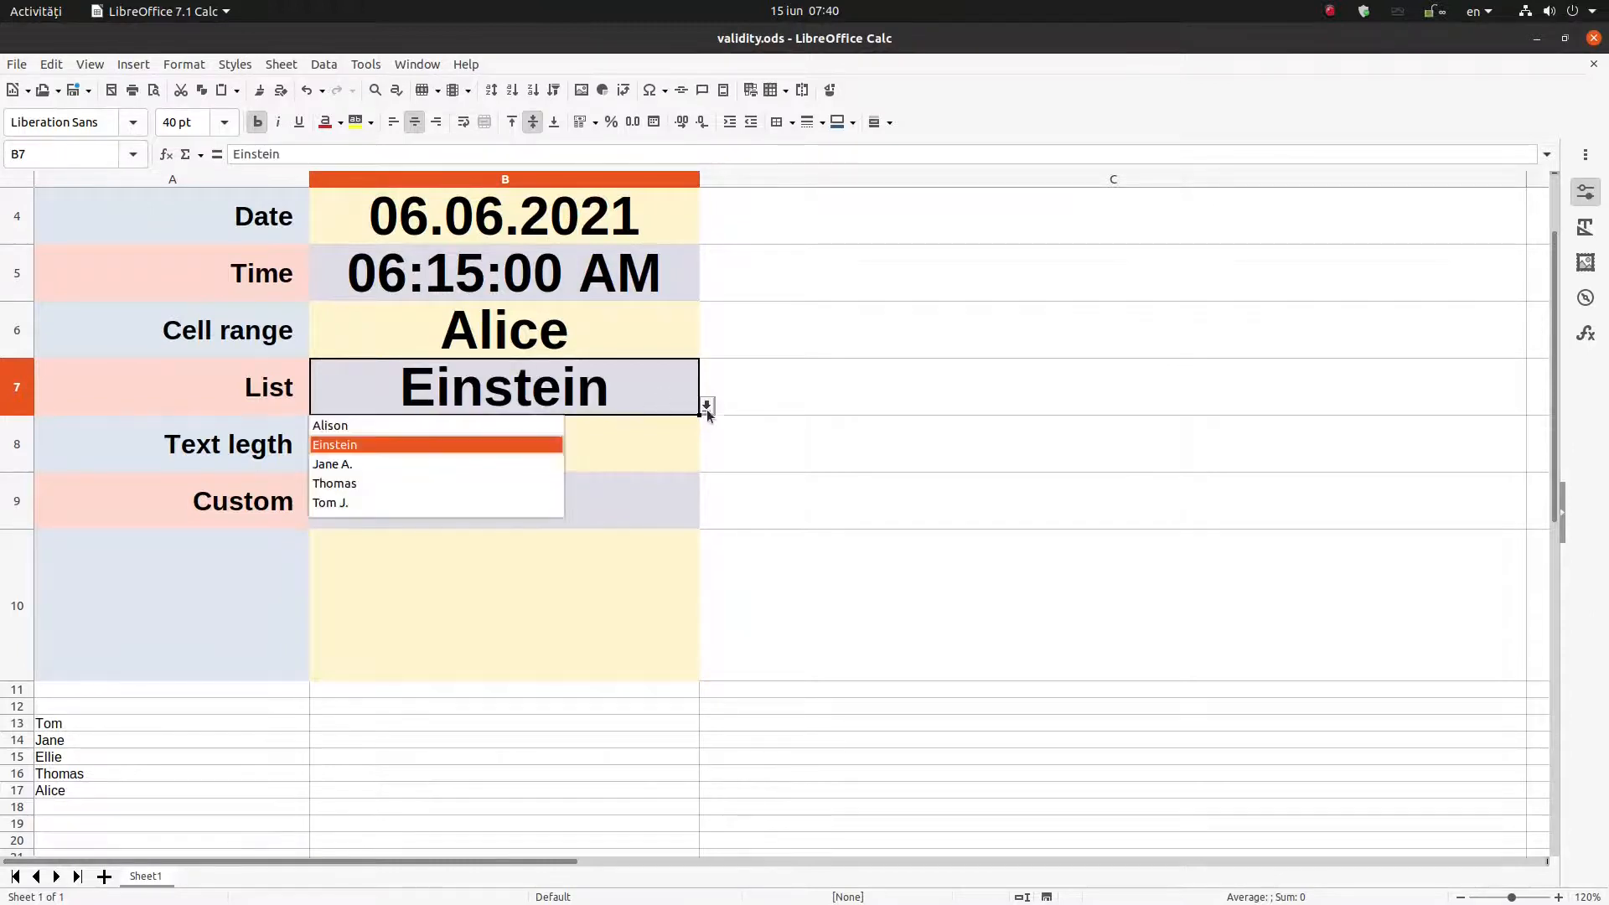
left_click(473, 464)
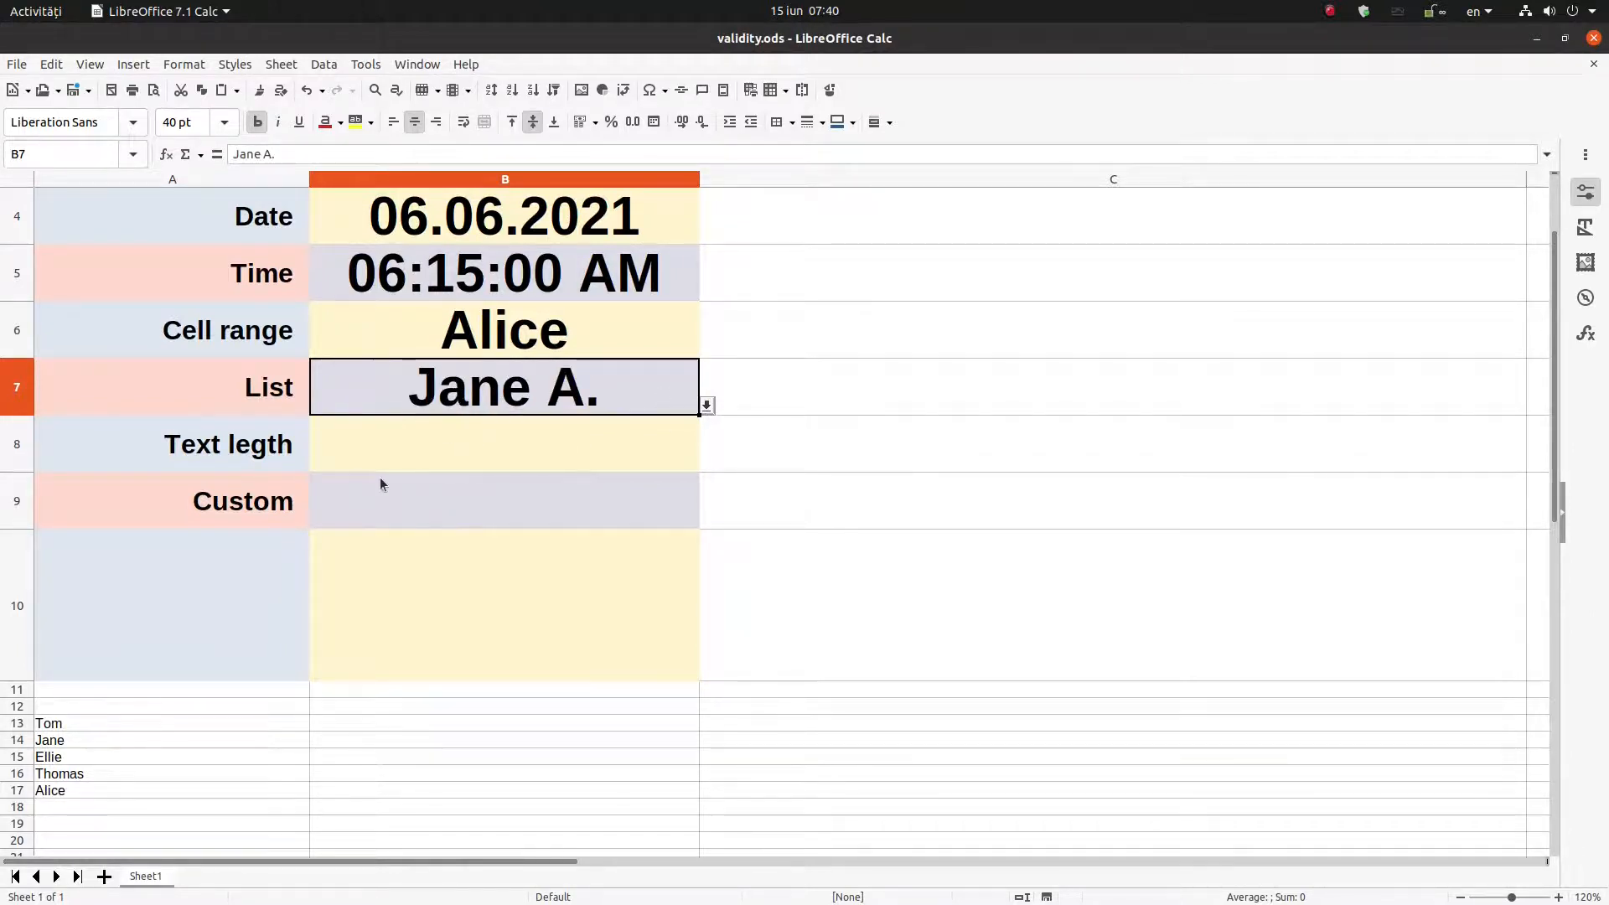
Format the text length cell B8 as Number with the Standard format
left_click(249, 451)
left_click(332, 454)
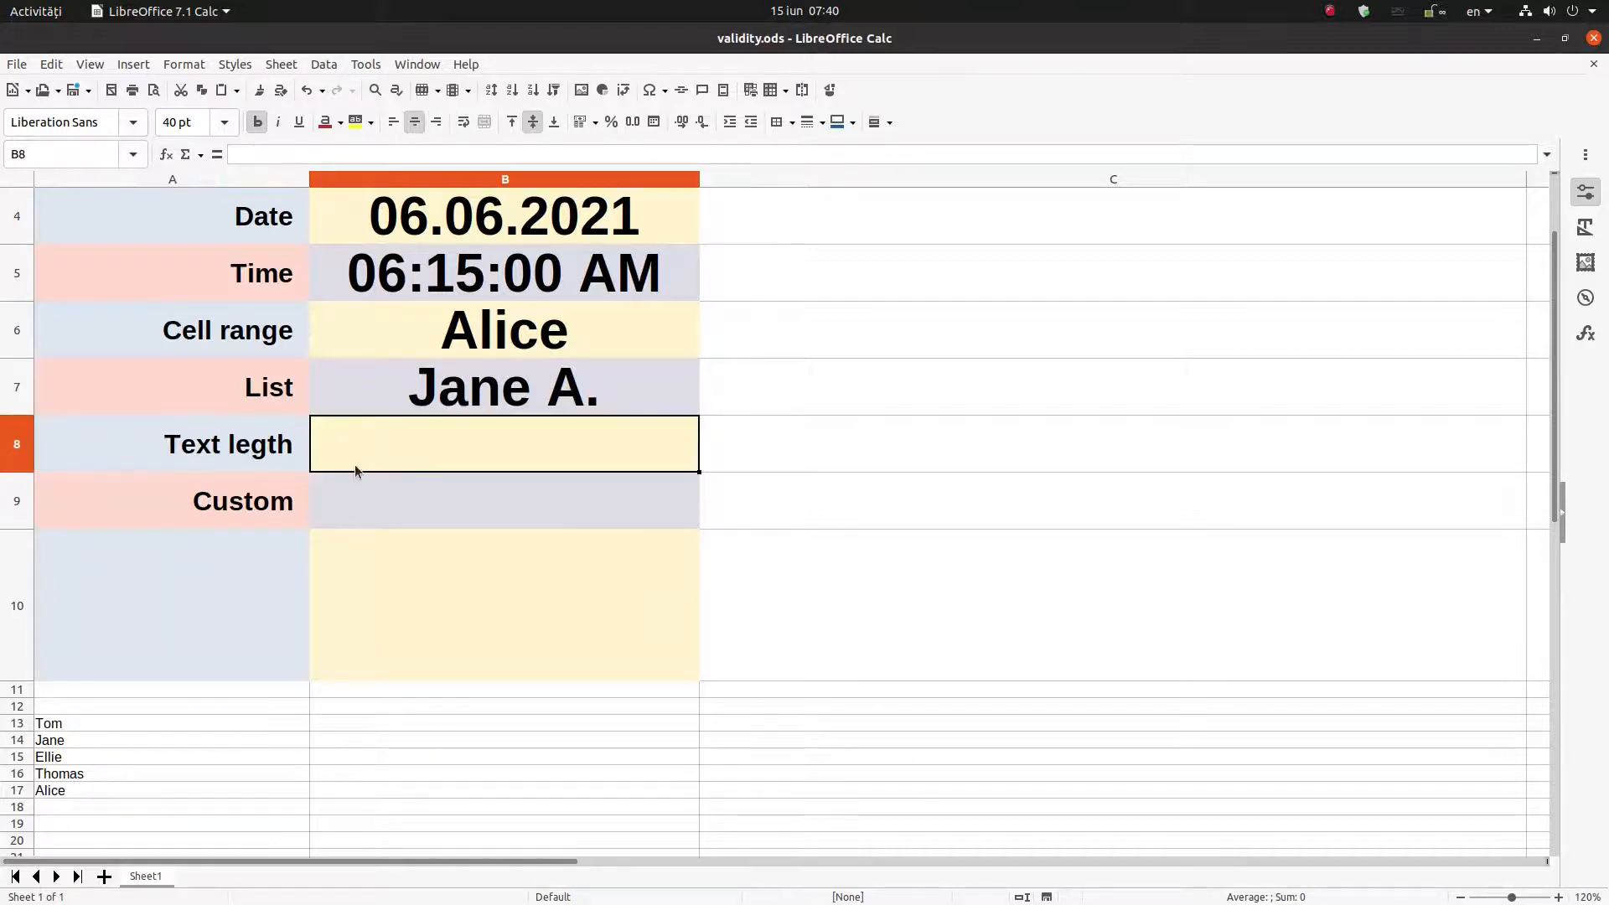
right_click(530, 450)
left_click(475, 450)
right_click(476, 453)
left_click(541, 720)
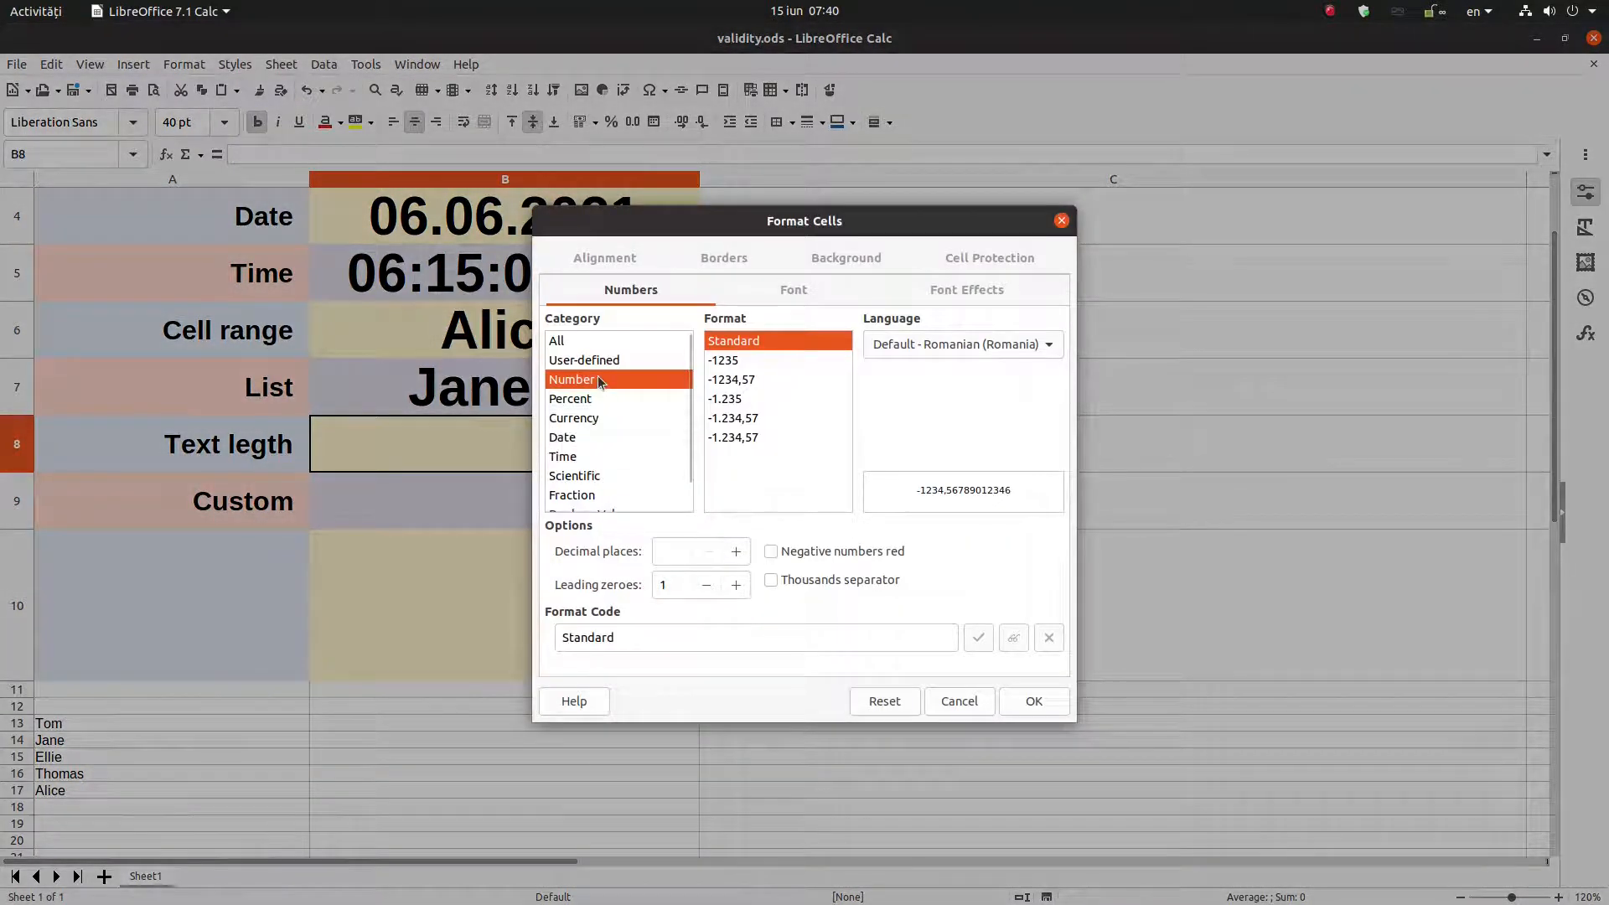
left_click(1032, 704)
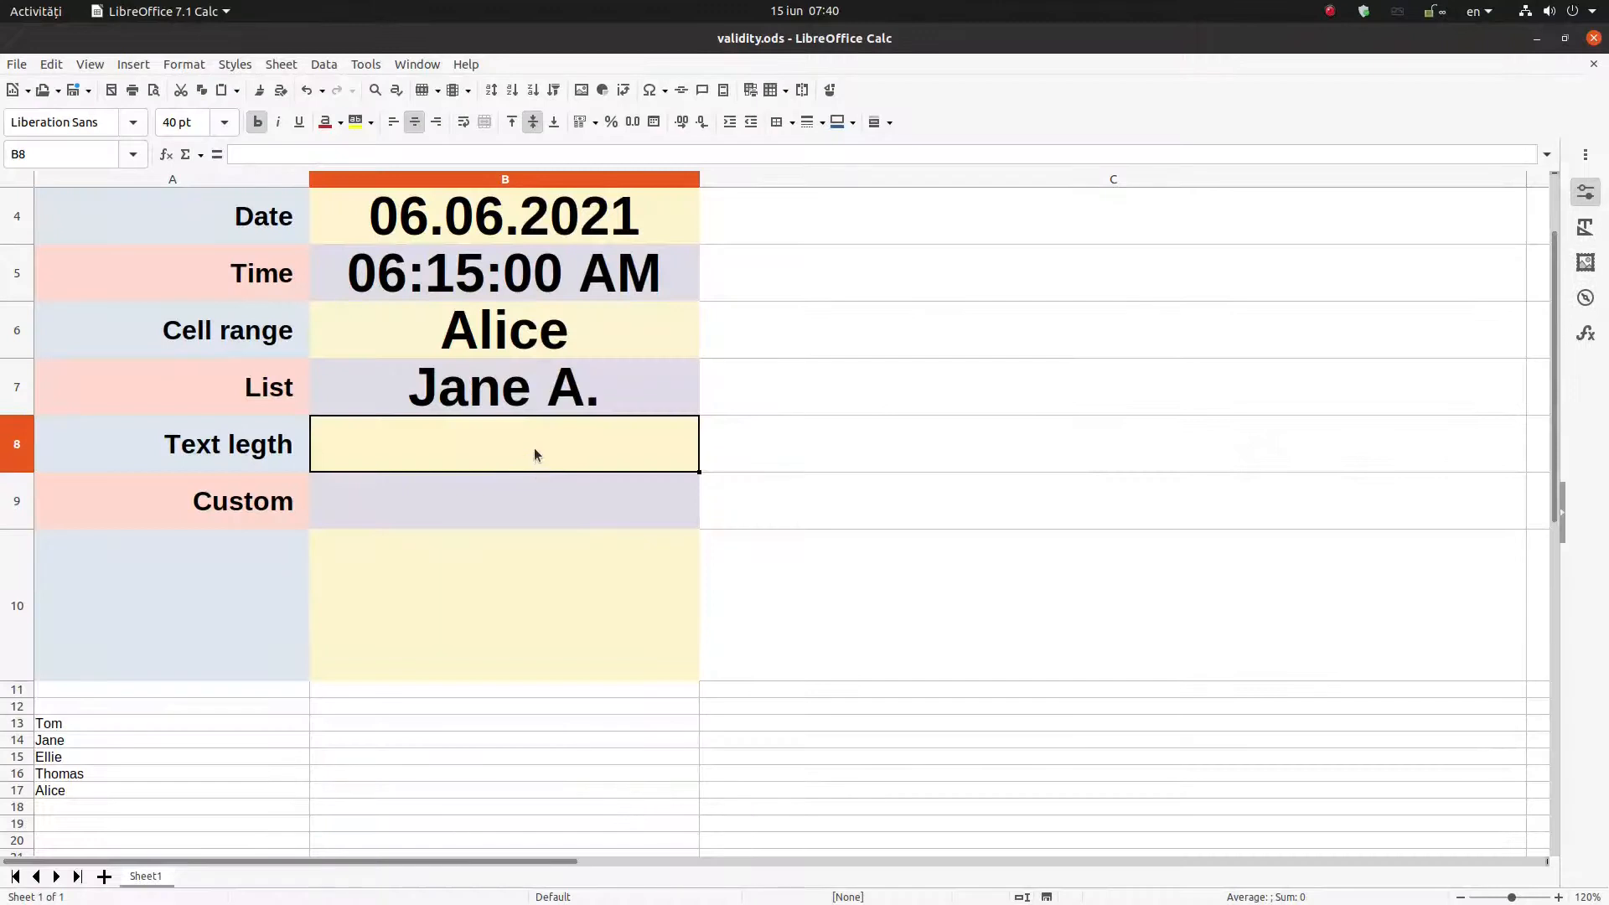
Add a validity rule to B8 that allows only a text length less than or equal to 5
right_click(535, 449)
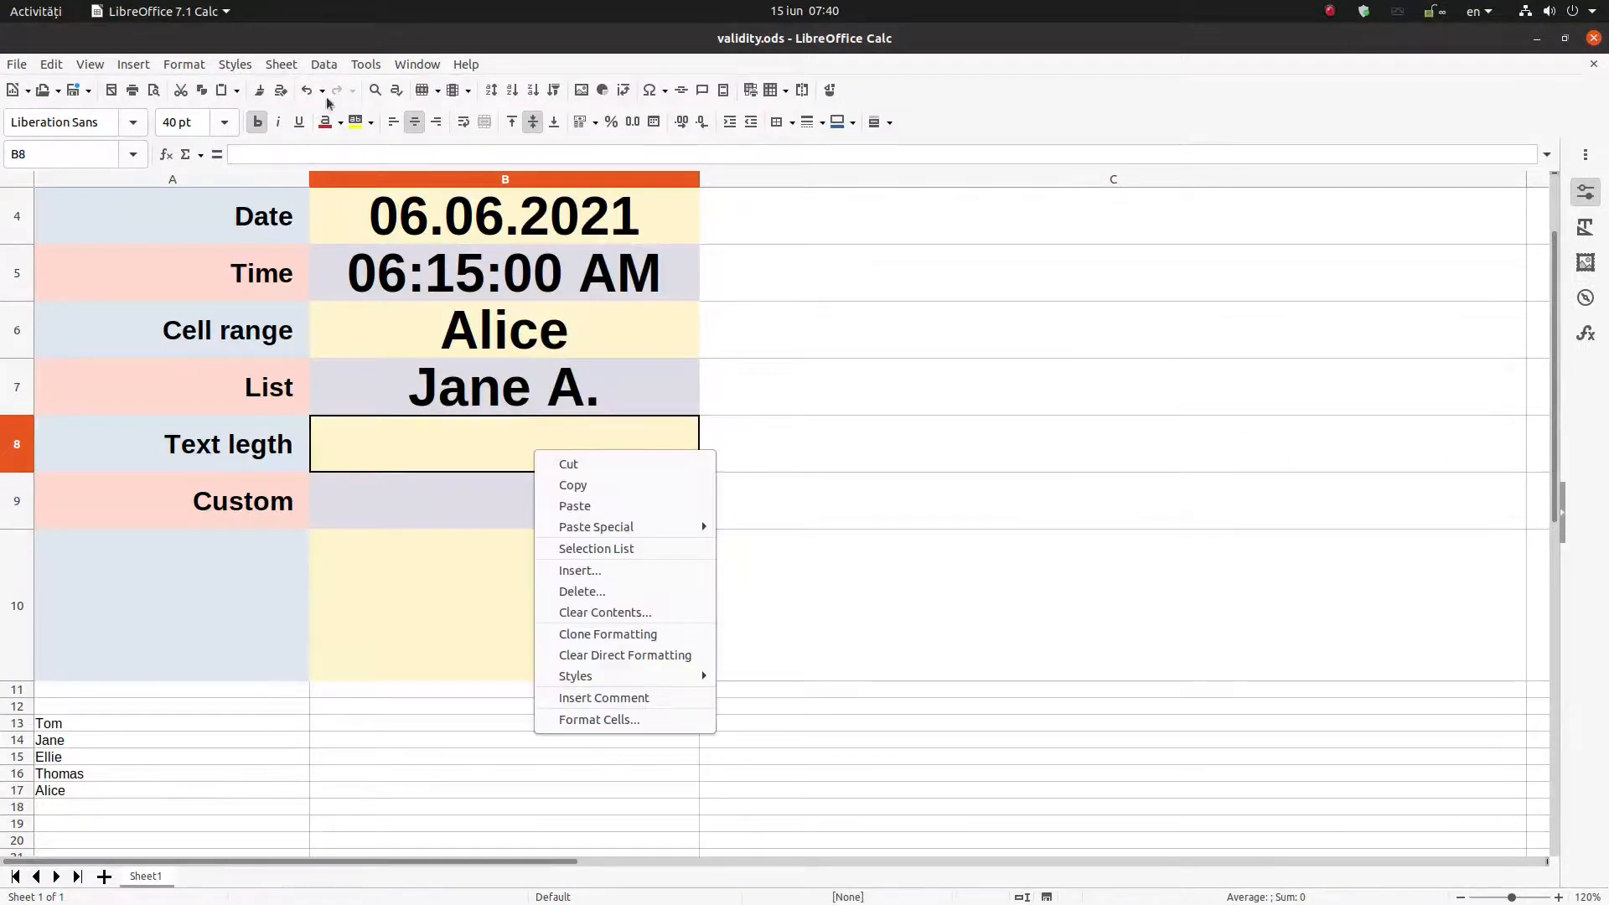
left_click(335, 63)
left_click(356, 298)
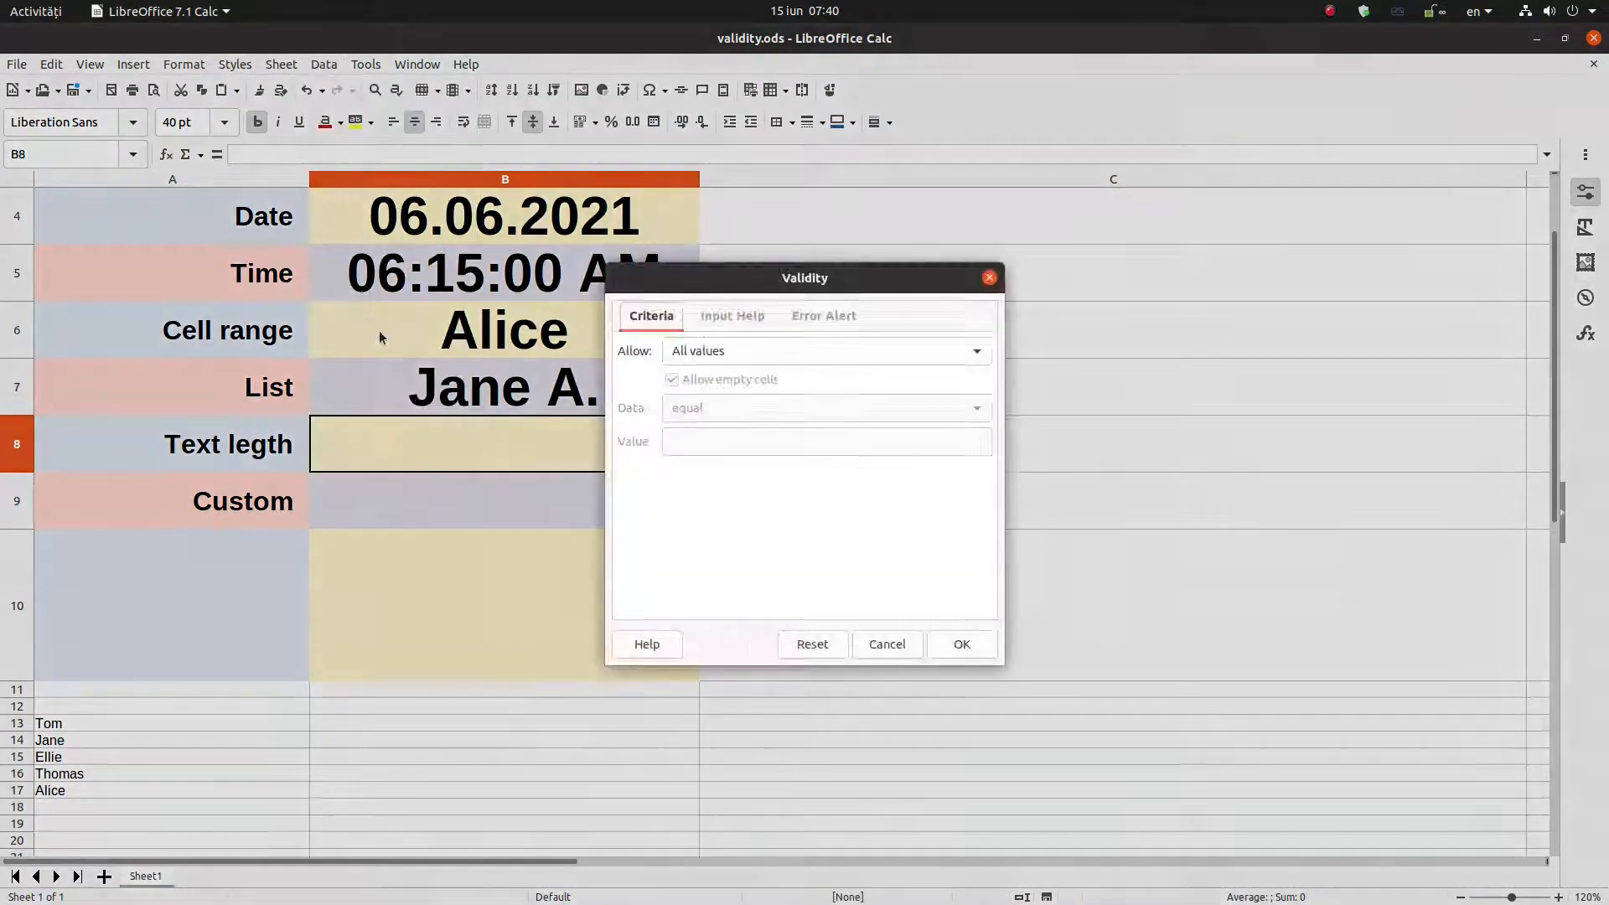
left_click(694, 354)
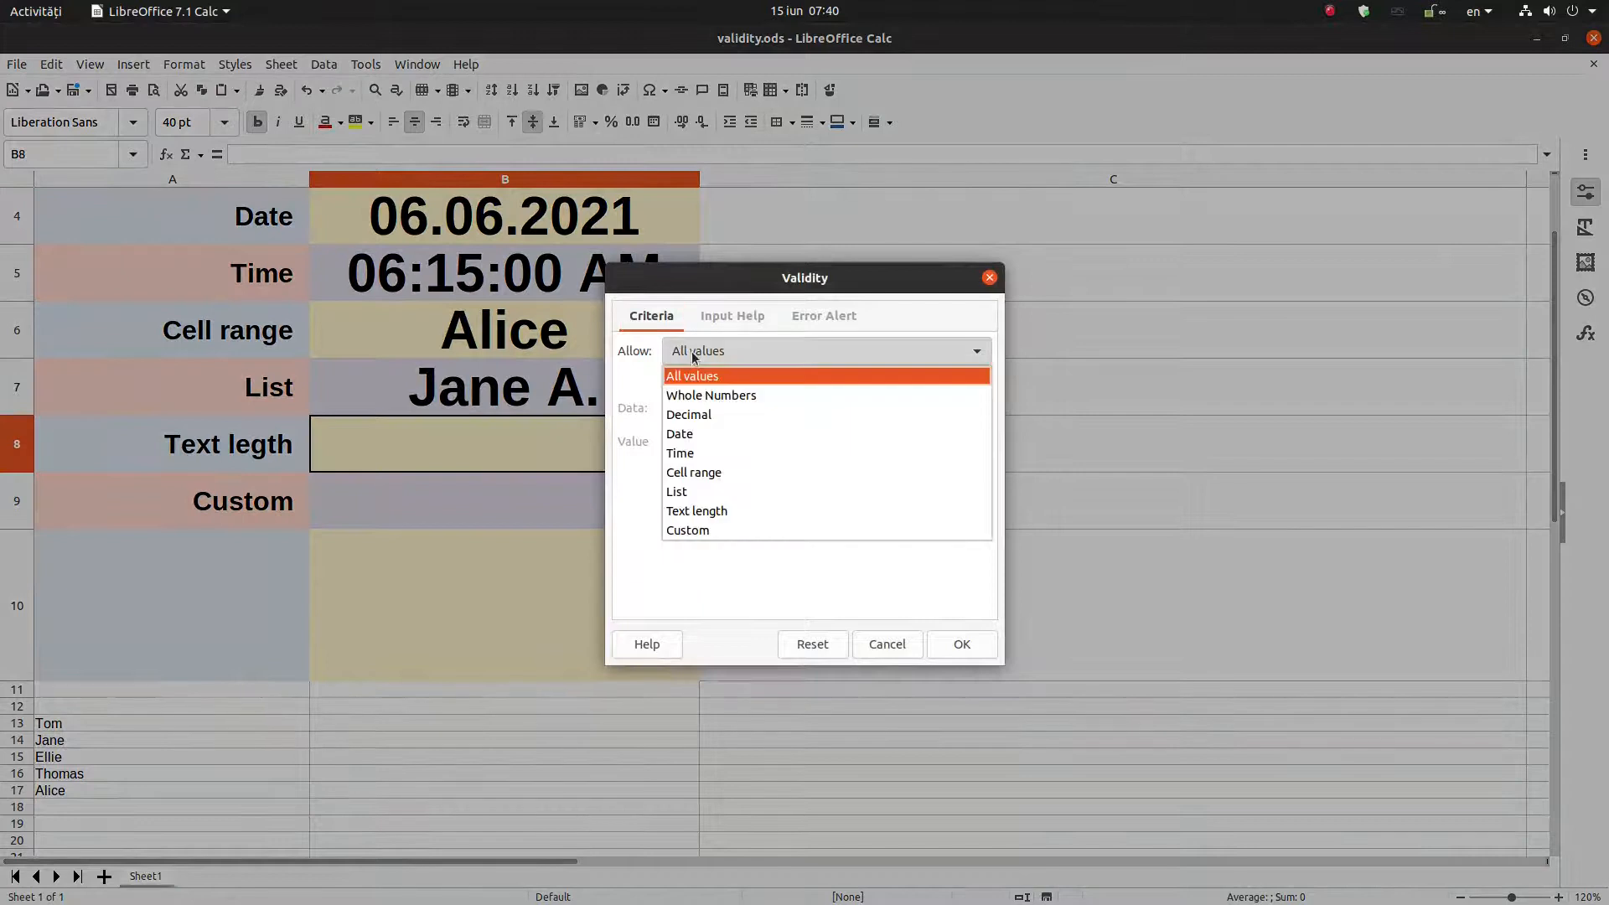
left_click(695, 511)
left_click(699, 411)
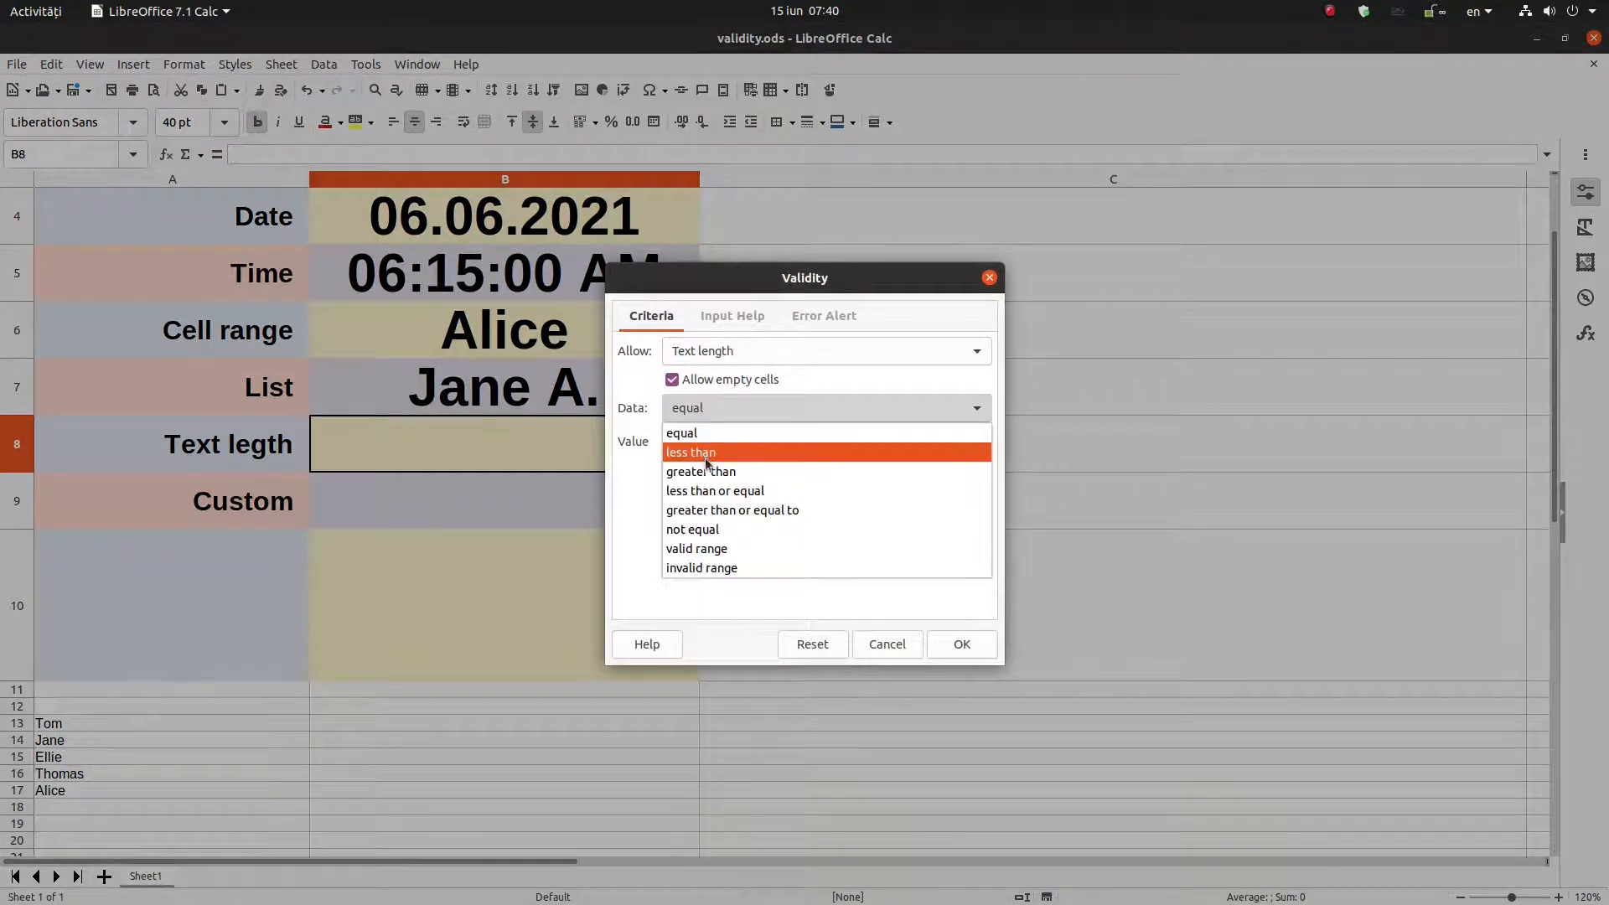
left_click(705, 455)
left_click(714, 441)
left_click(720, 411)
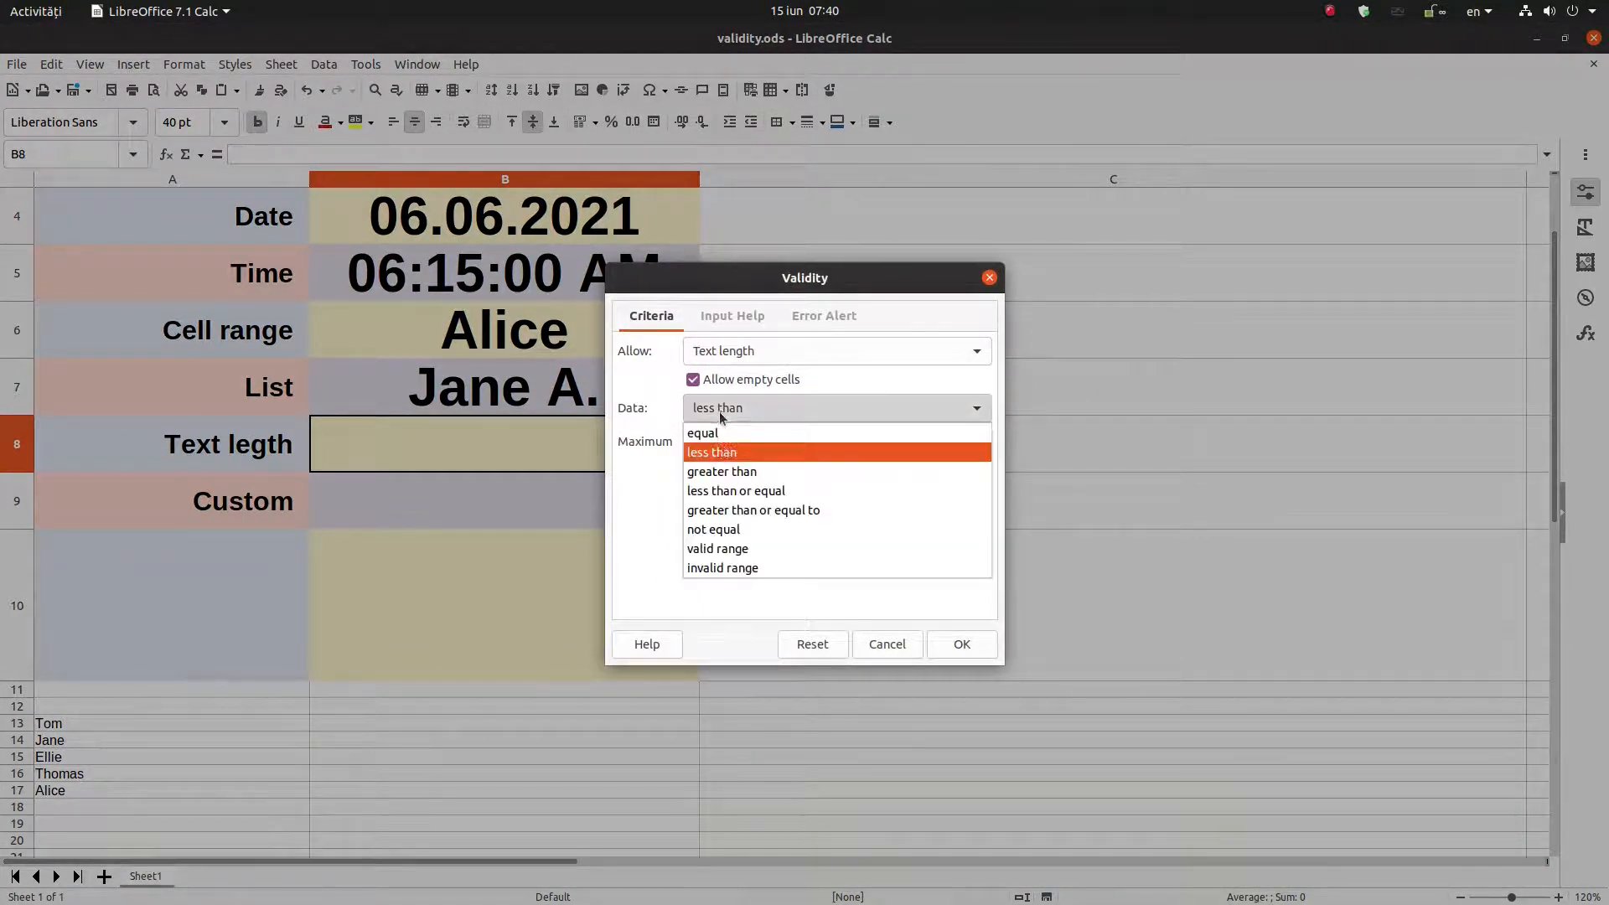
left_click(723, 487)
key("Tab")
type("5")
left_click(979, 644)
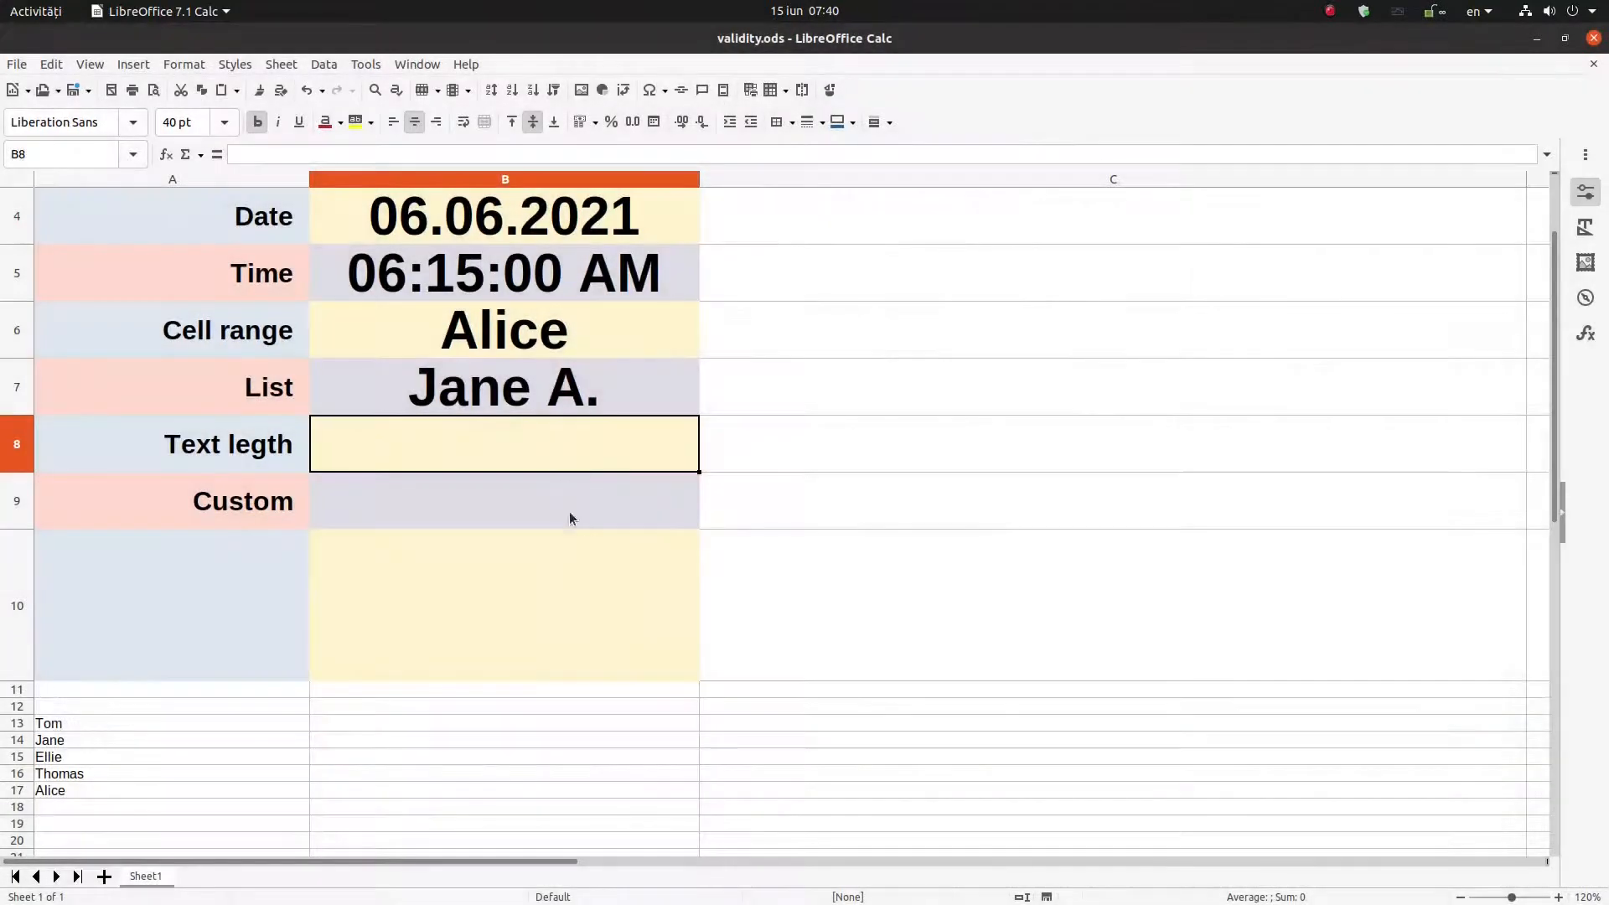
Test the text length rule in B8 by trying 111222 and entering 56856
type("111222")
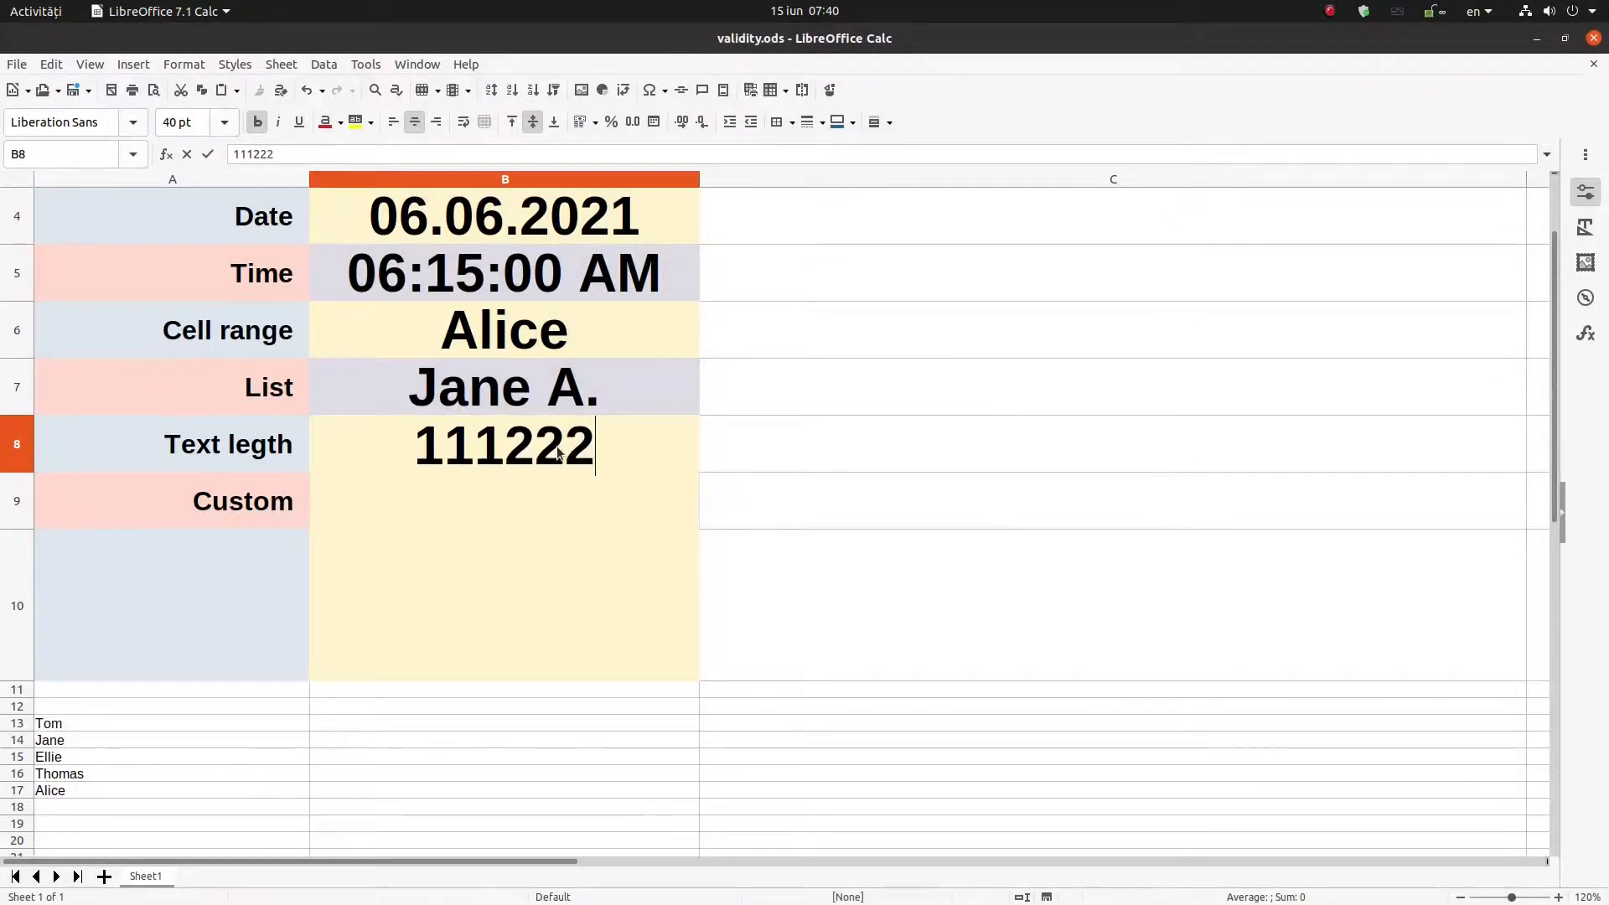
key("Return")
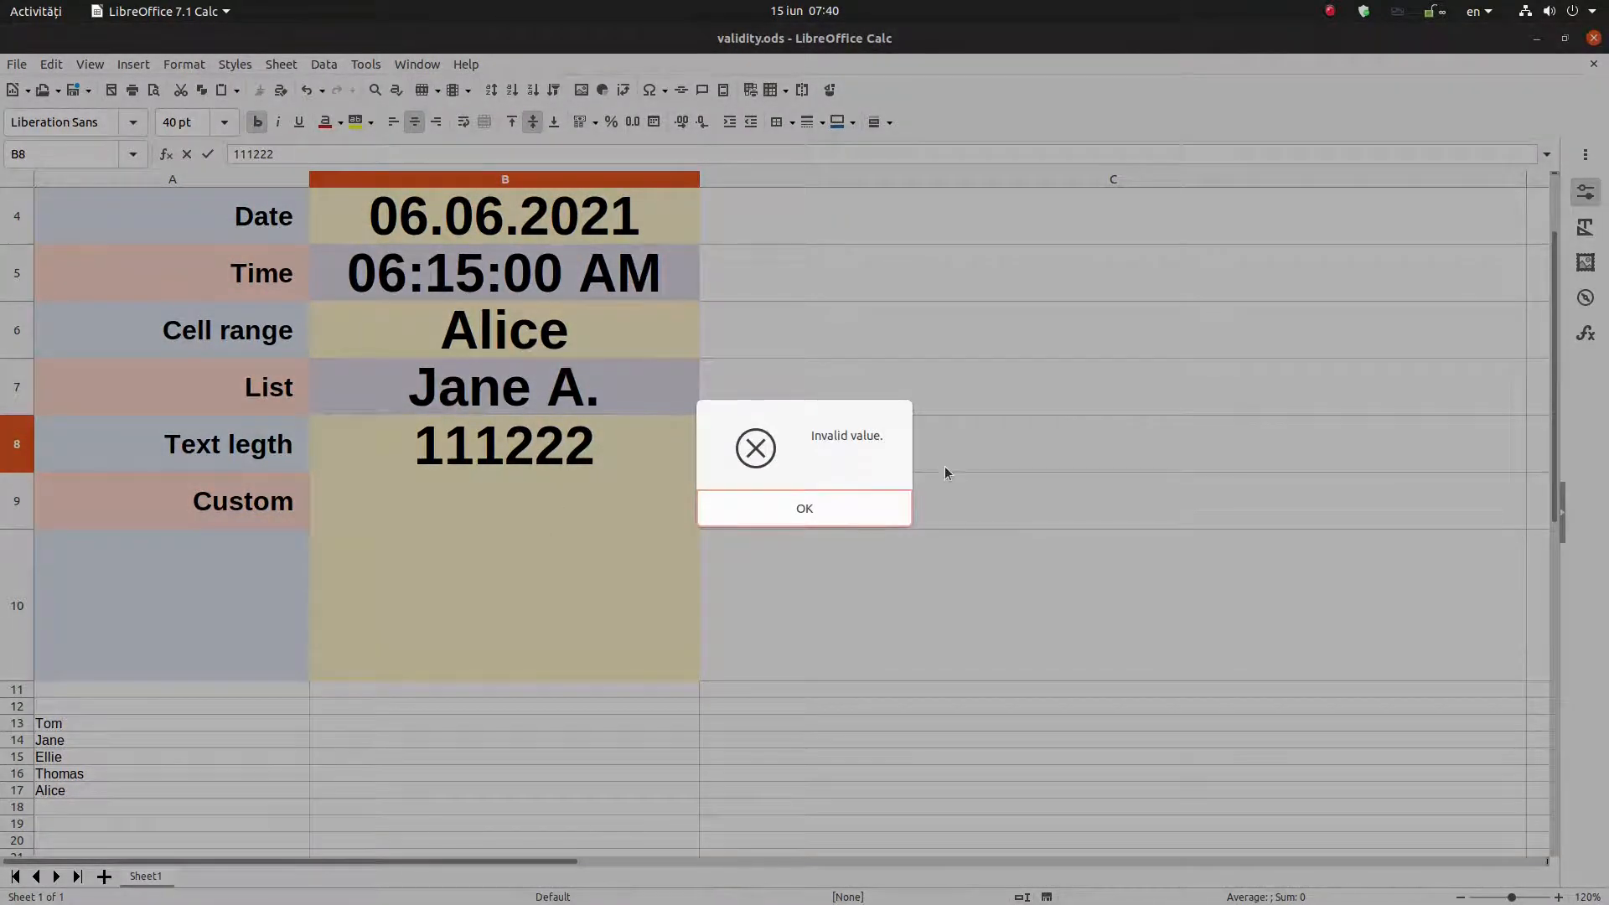
left_click(853, 501)
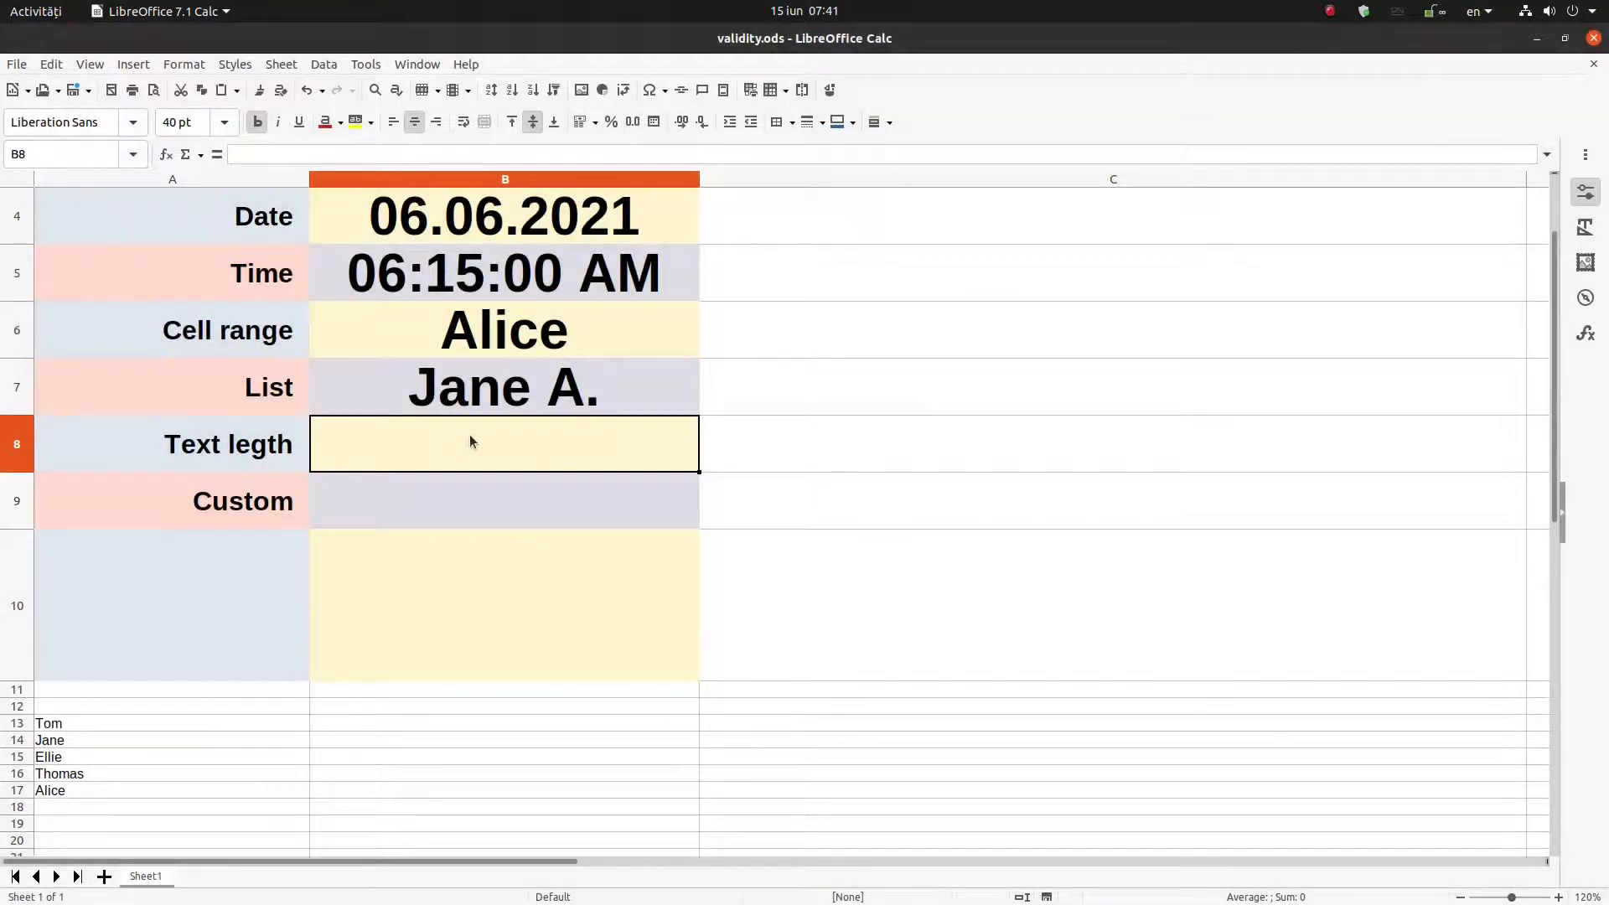
type("56856")
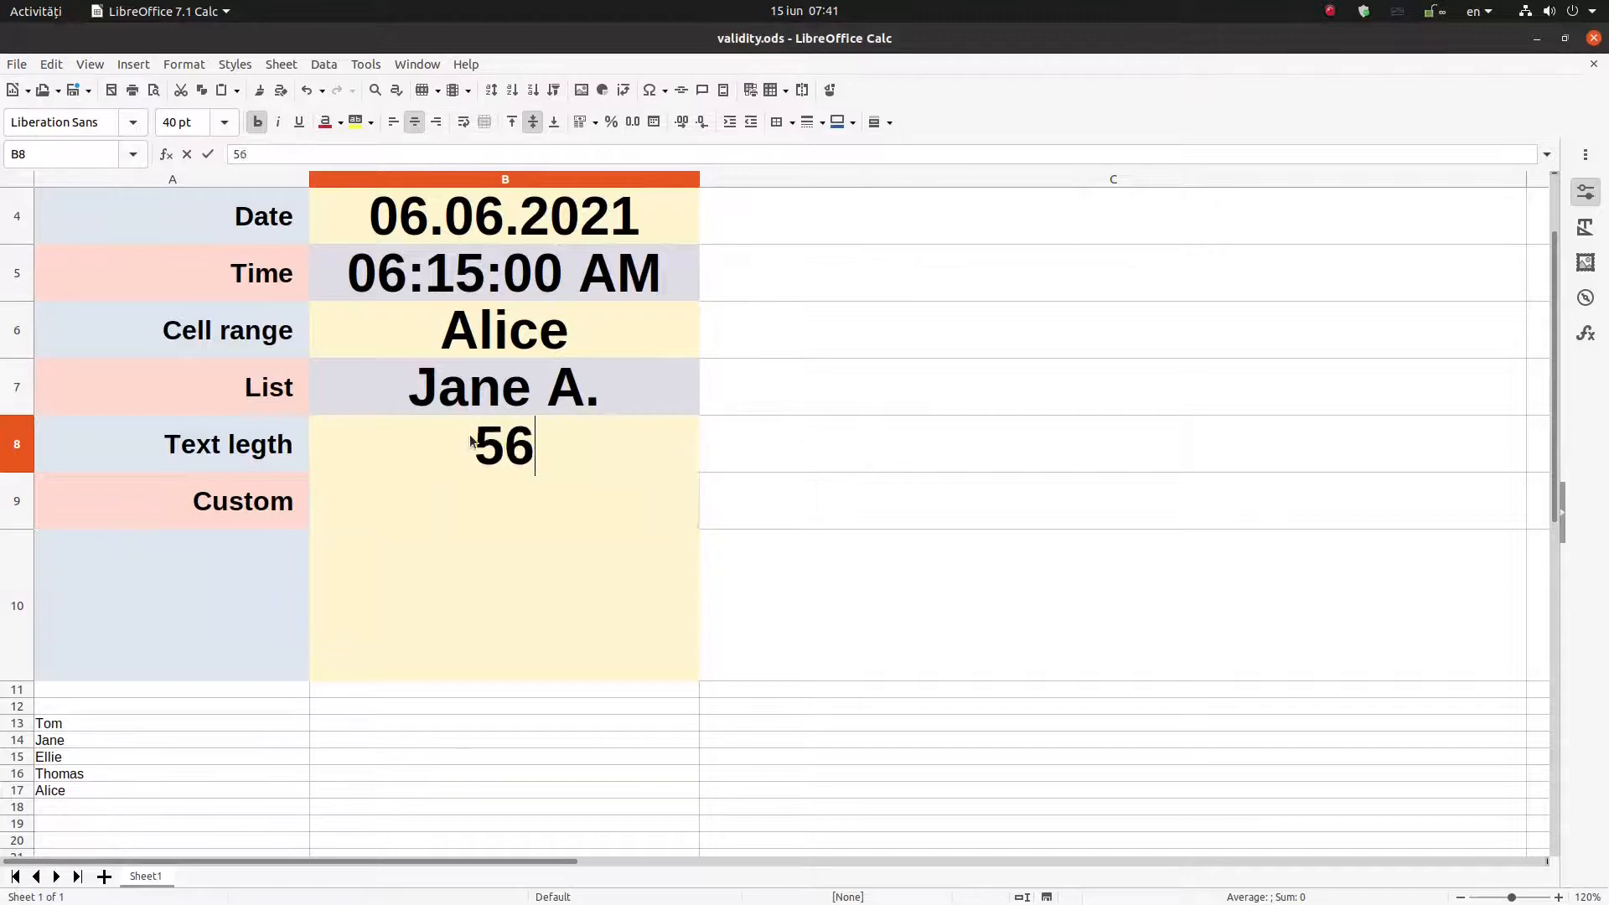
key("Return")
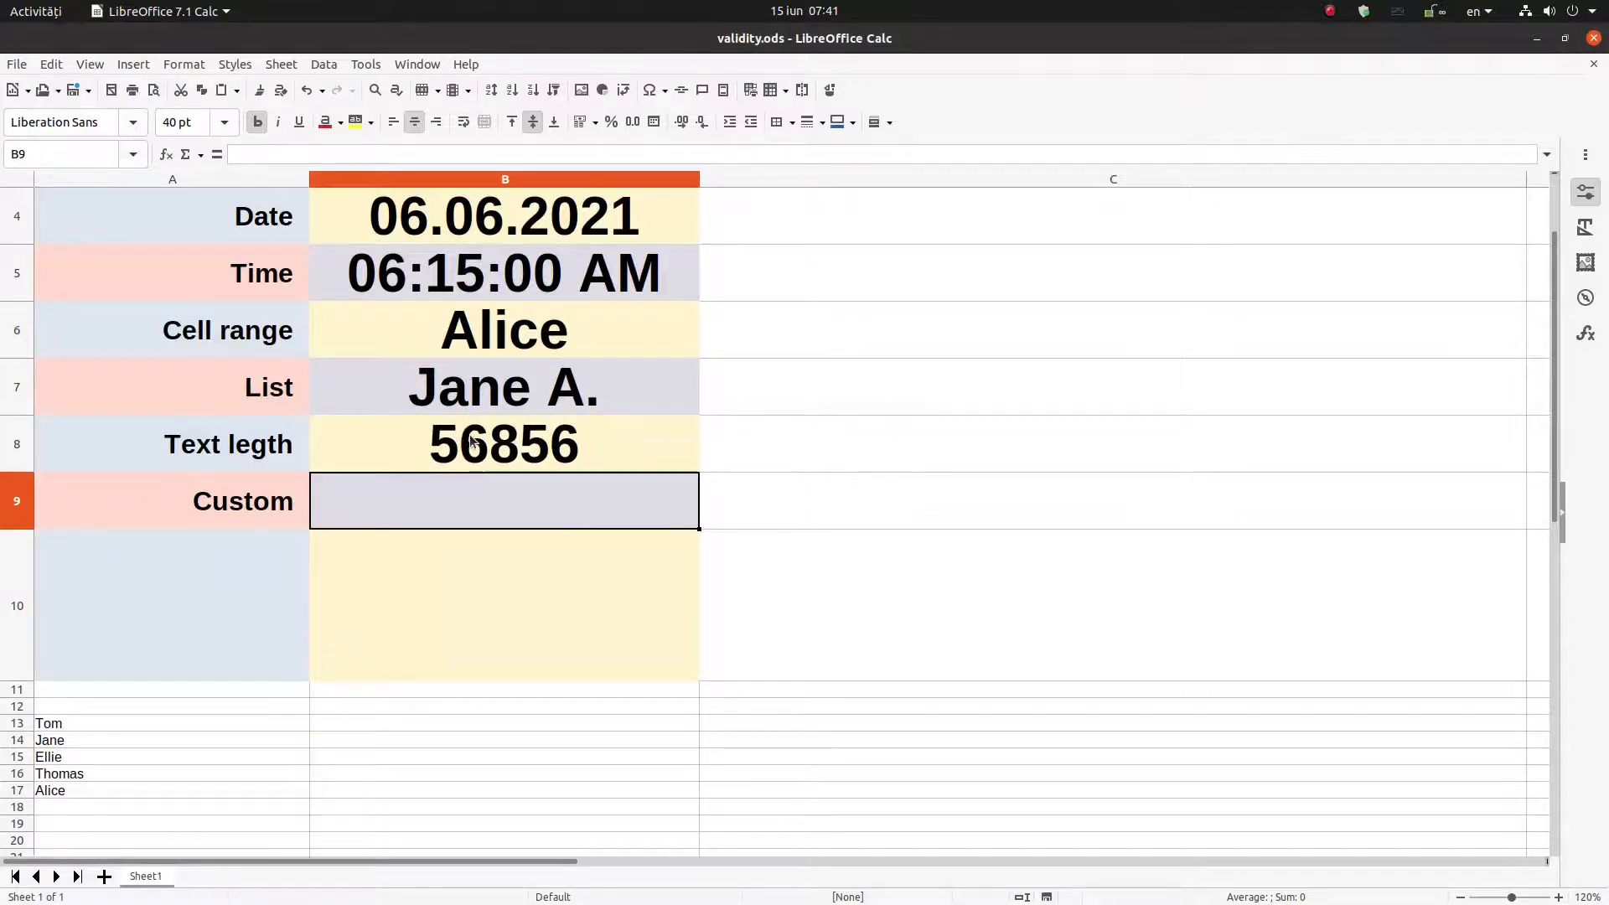
left_click(471, 442)
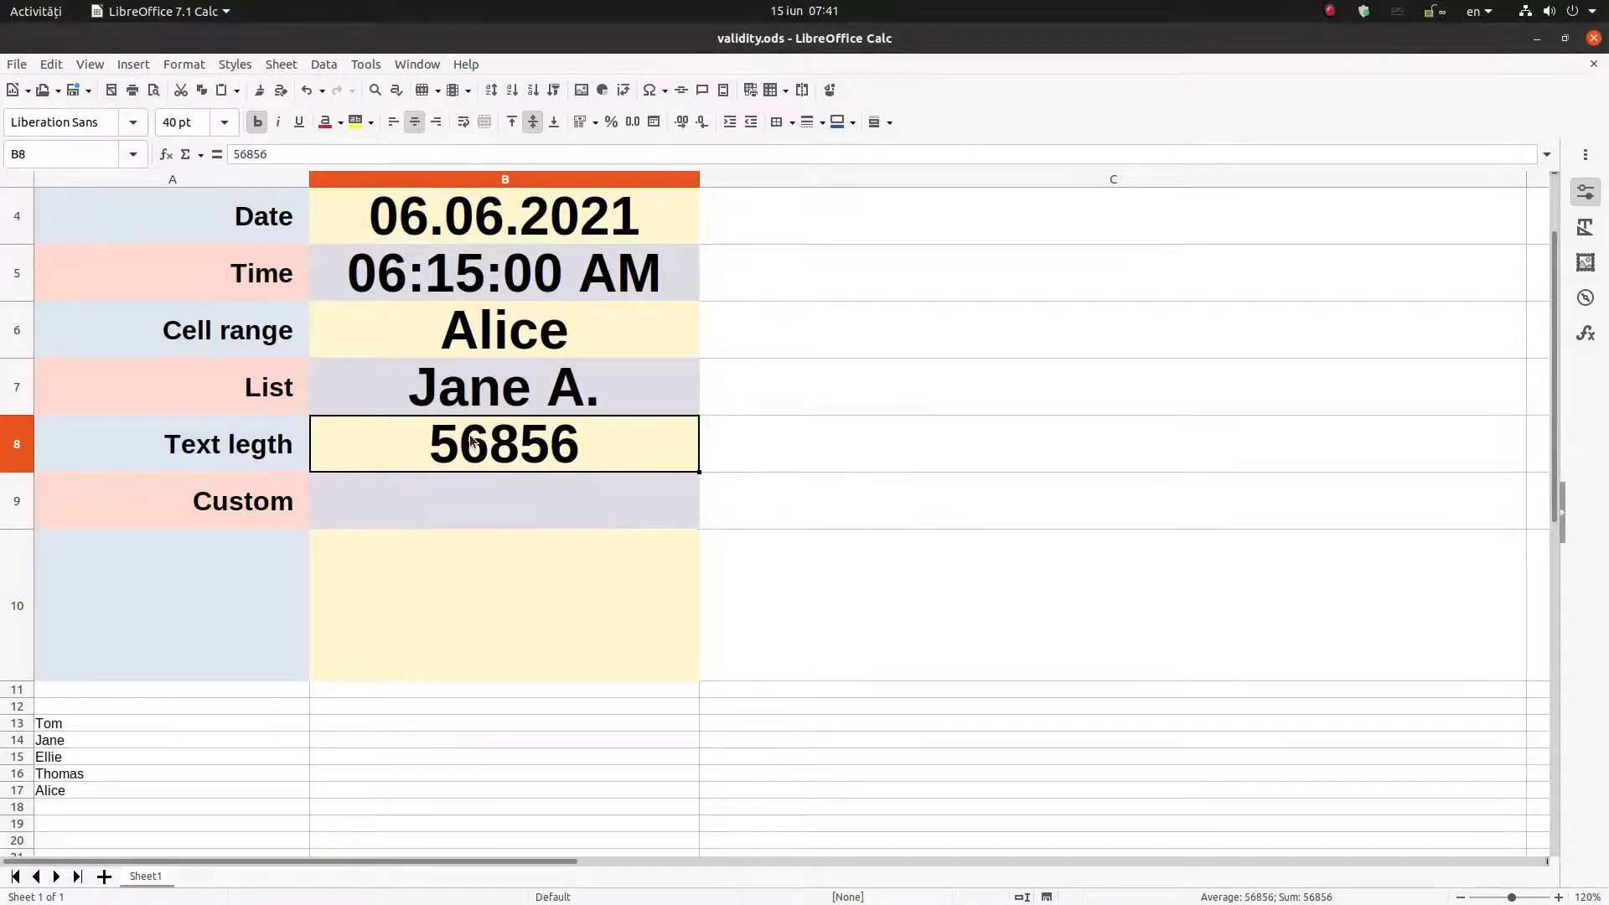
Add a Custom validity rule to B9 with the formula ISEVEN(B9)
left_click(340, 503)
right_click(339, 503)
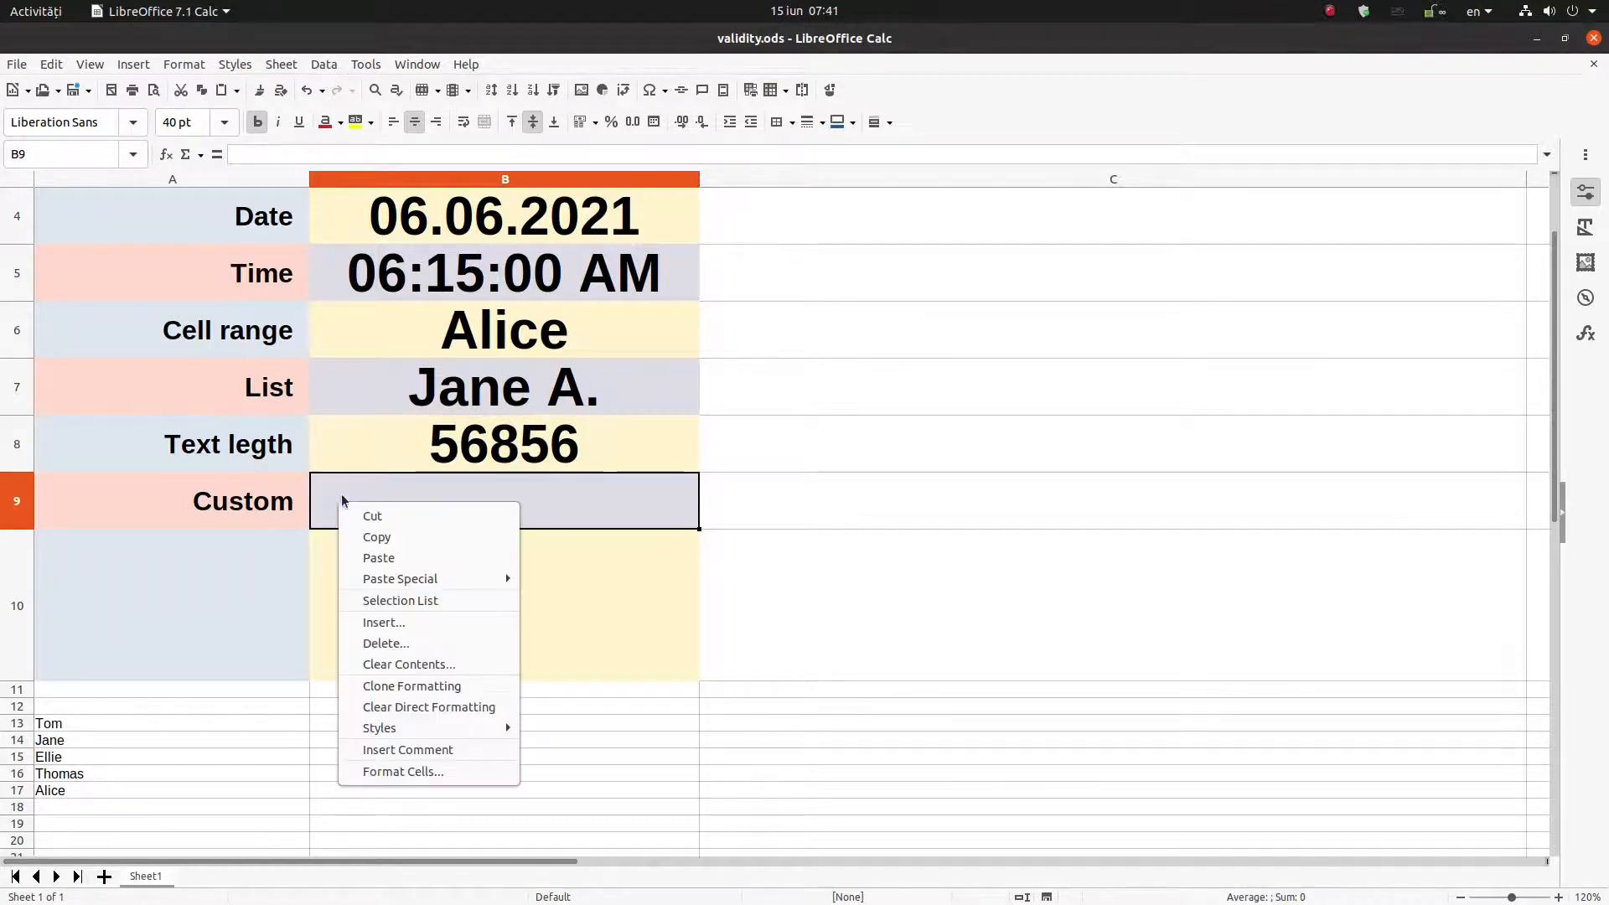
left_click(334, 67)
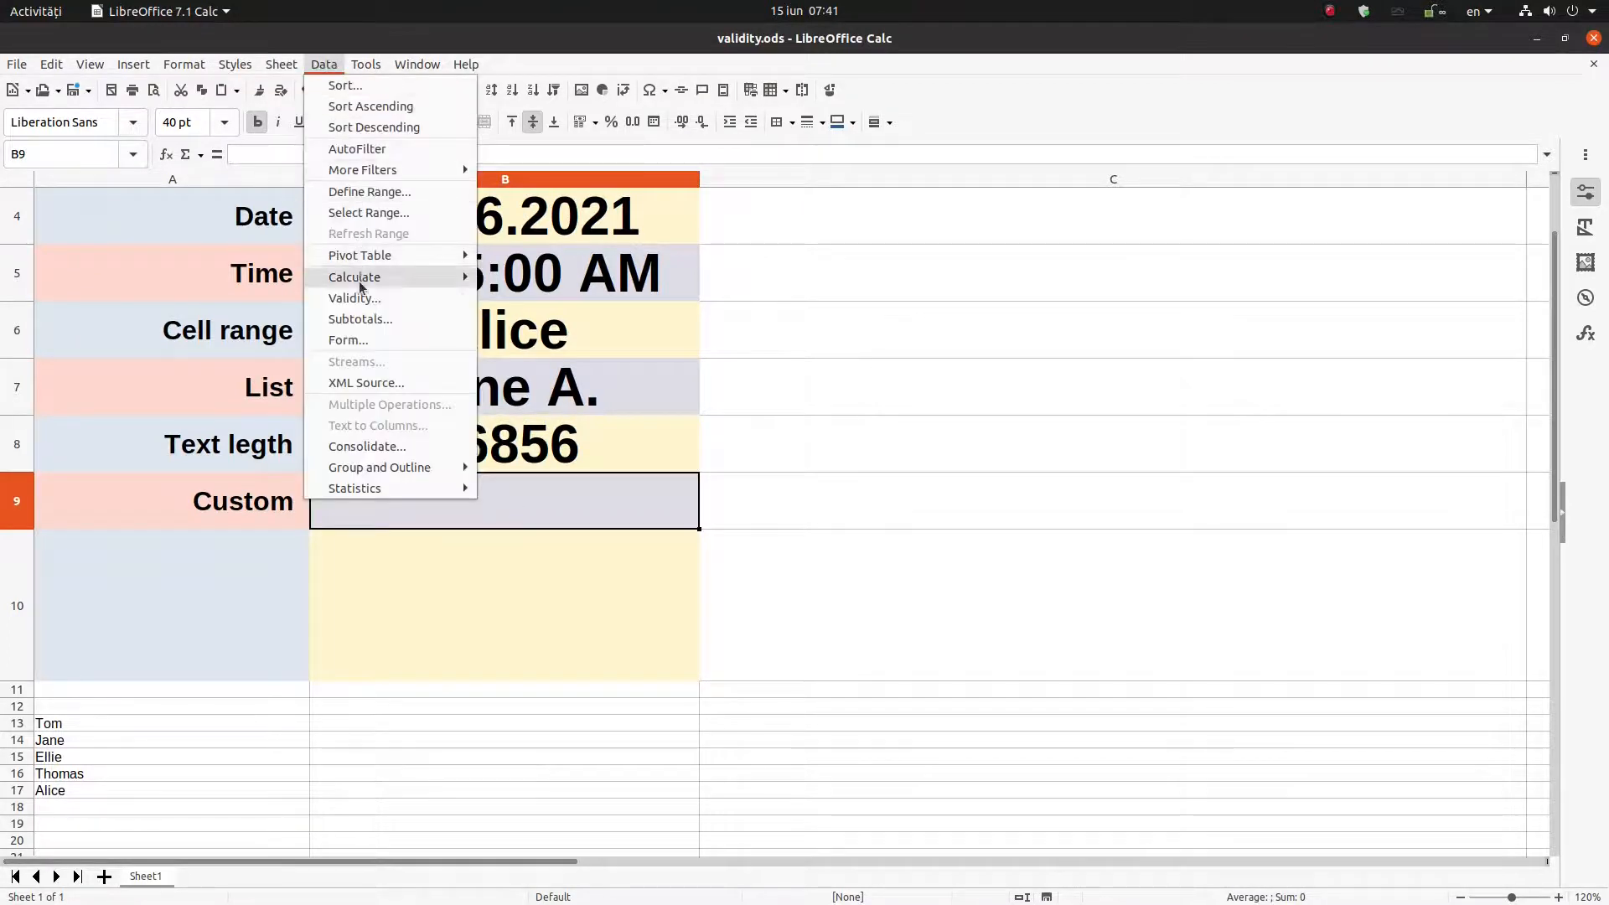
left_click(373, 299)
left_click(699, 351)
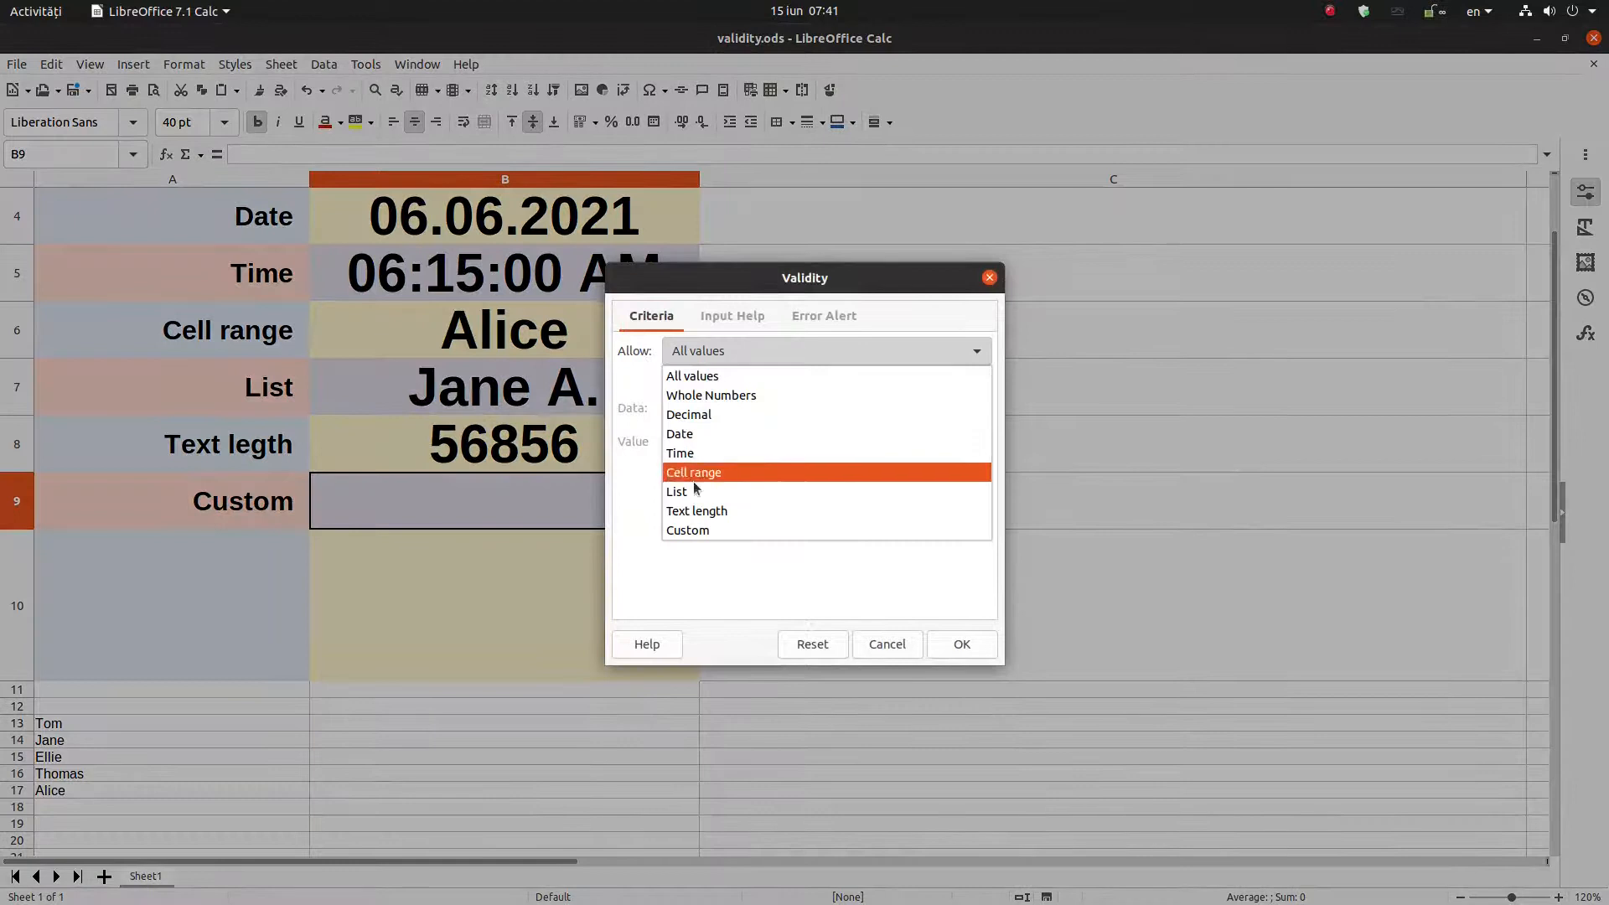
left_click(683, 528)
left_click(702, 411)
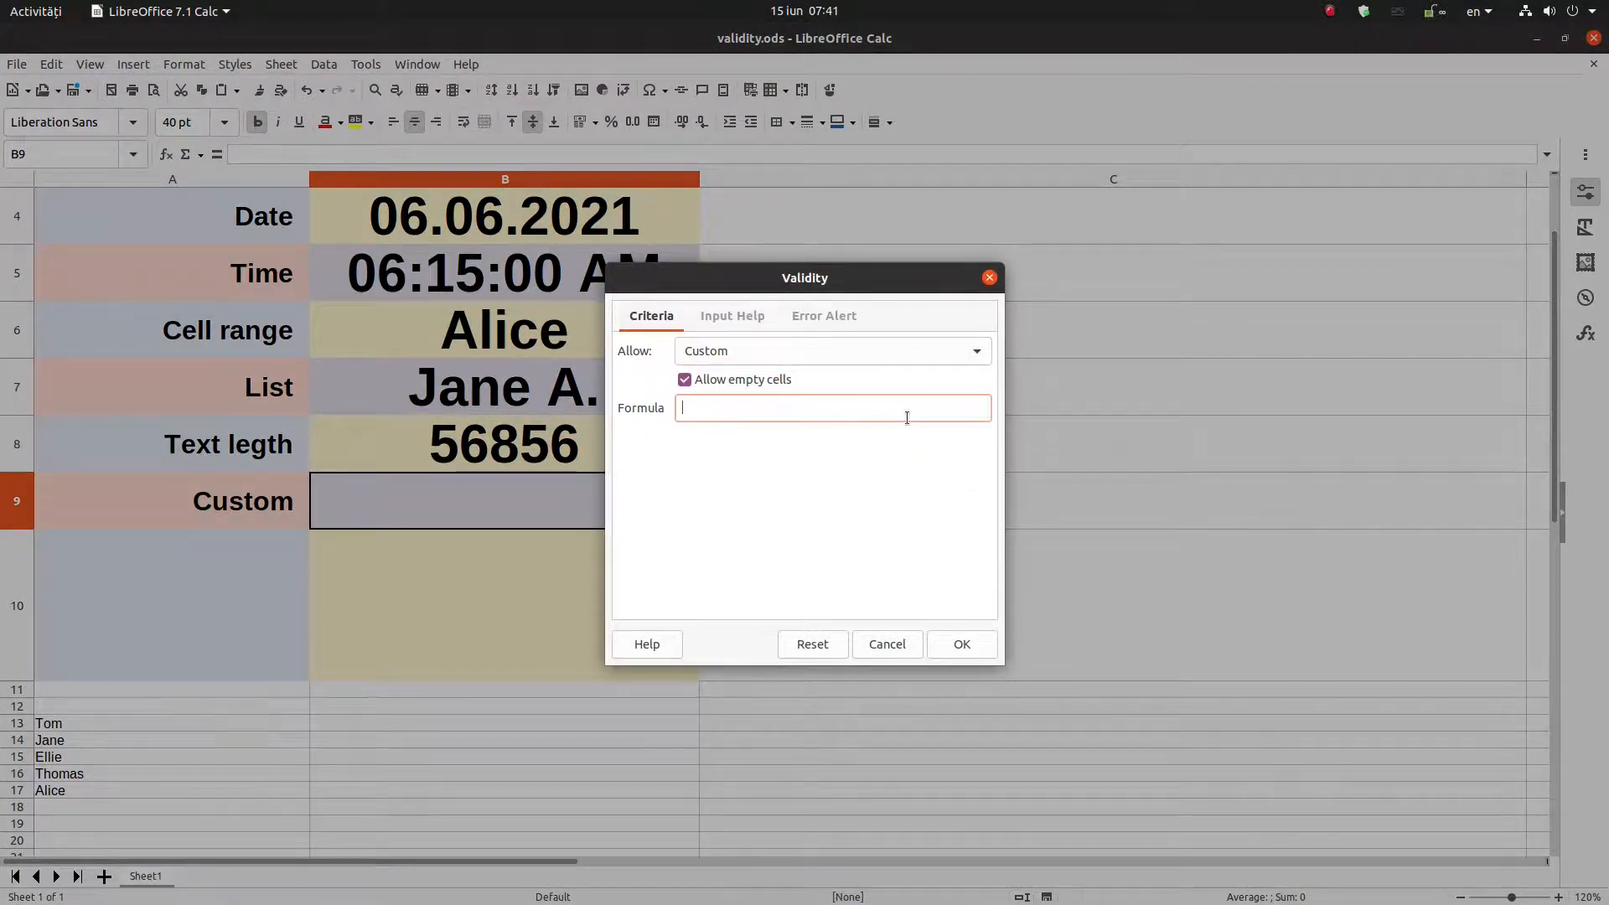
type("iseven(B9")
left_click(957, 646)
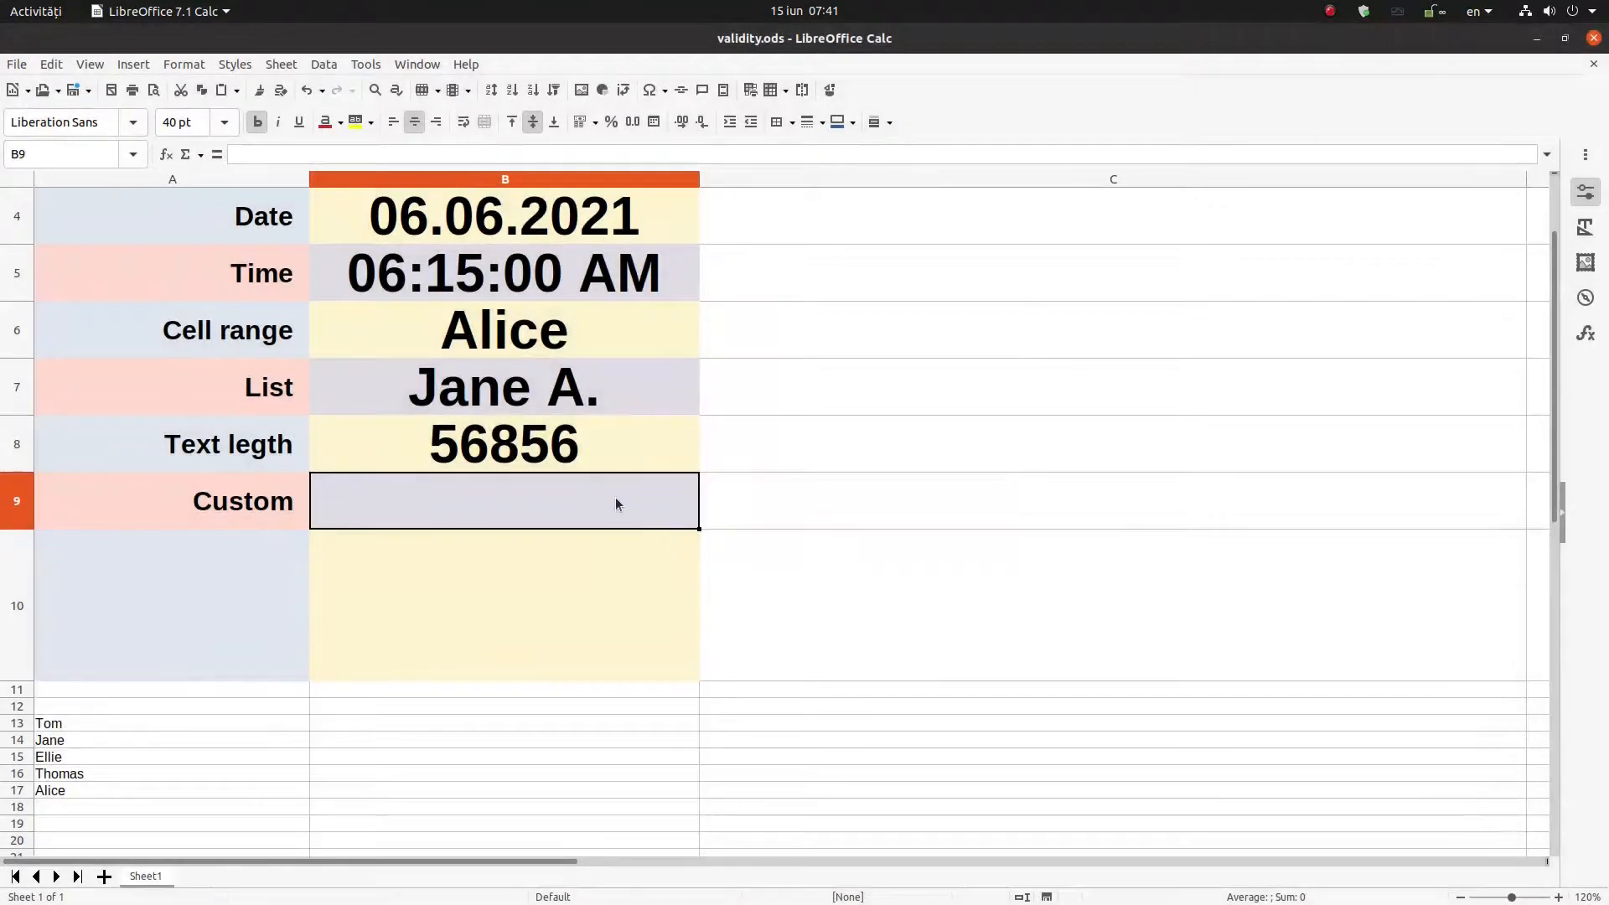
Test the custom rule in B9 by entering 2, 3, 4, 6 and 7 one after another
type("2")
key("Return")
key("Up")
type("3")
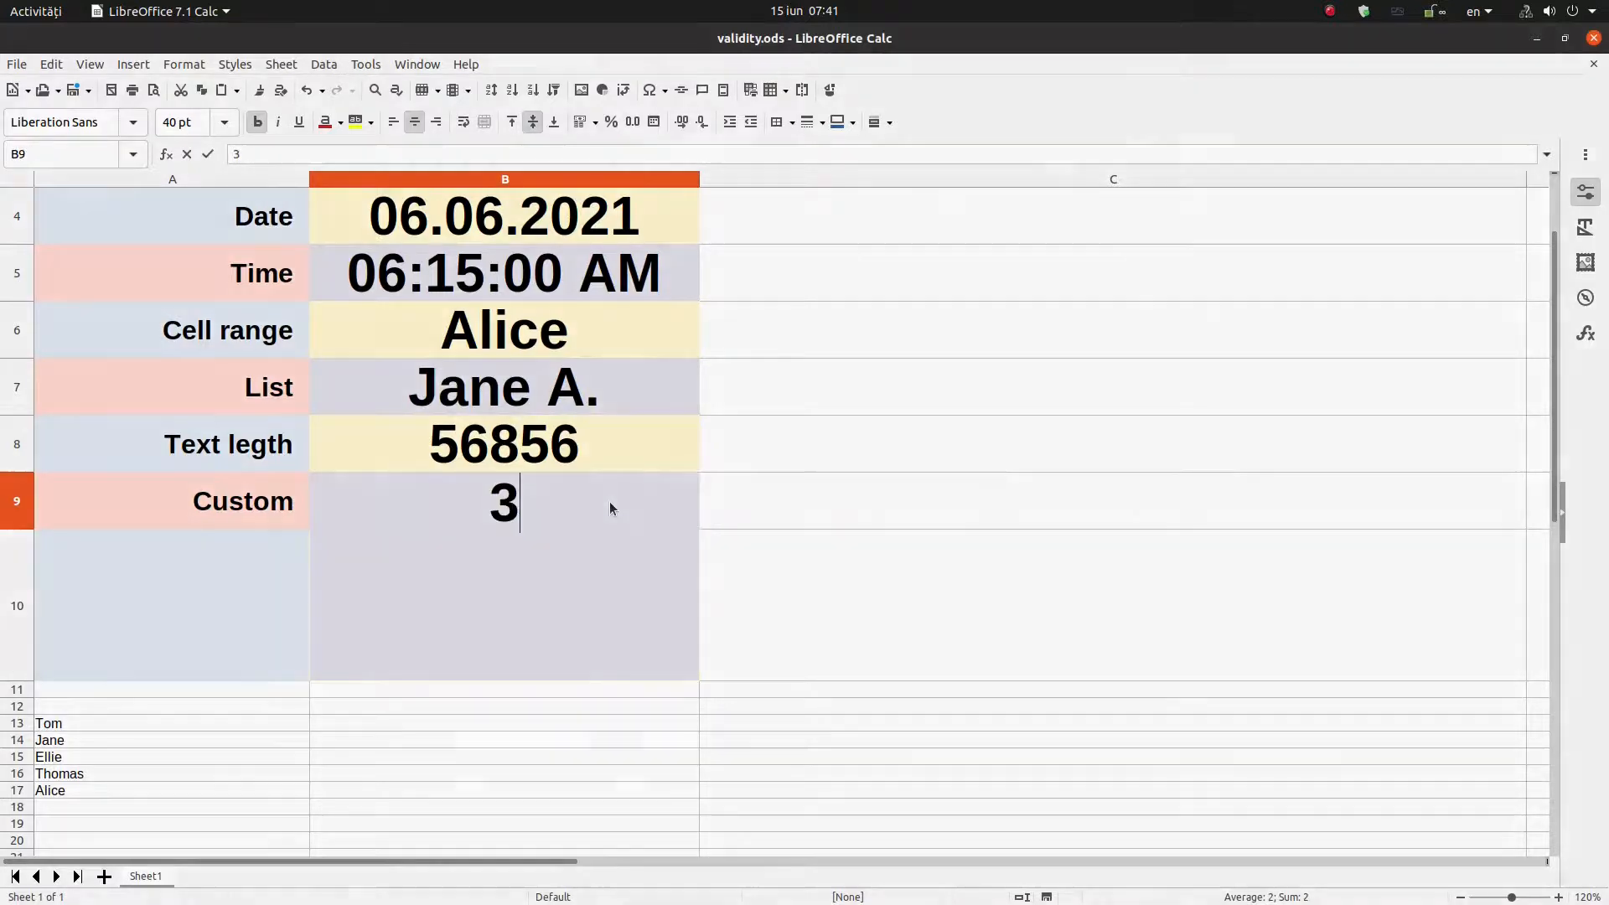
key("Return")
key("Return")
key("Up")
type("4")
key("Return")
key("Up")
type("6")
key("Return")
key("Up")
type("7")
key("Return")
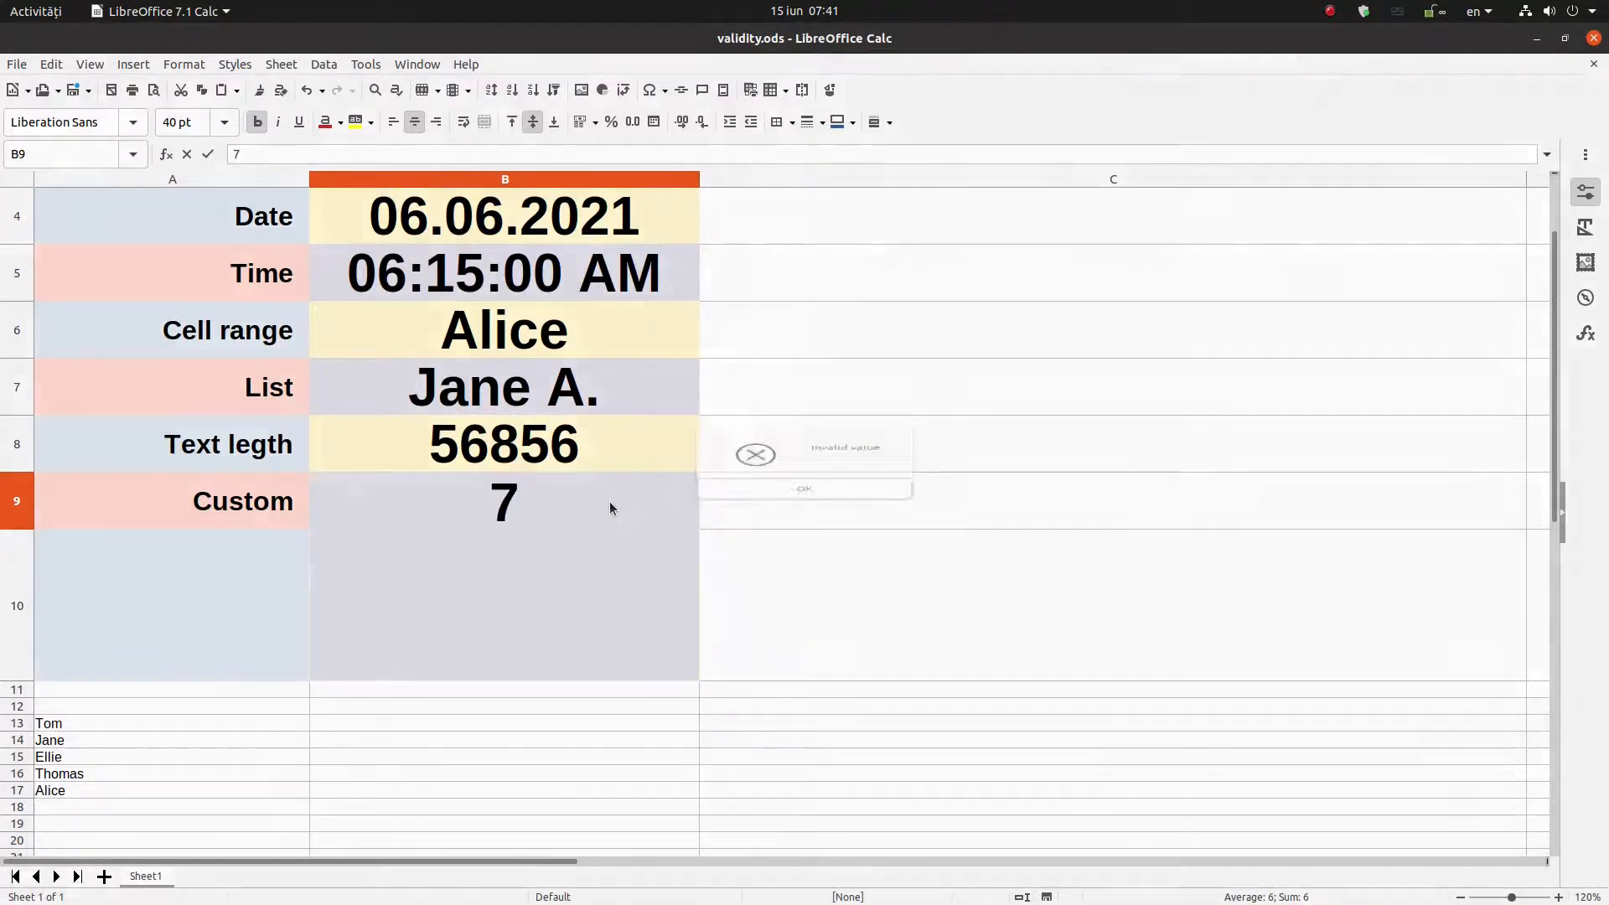
key("Return")
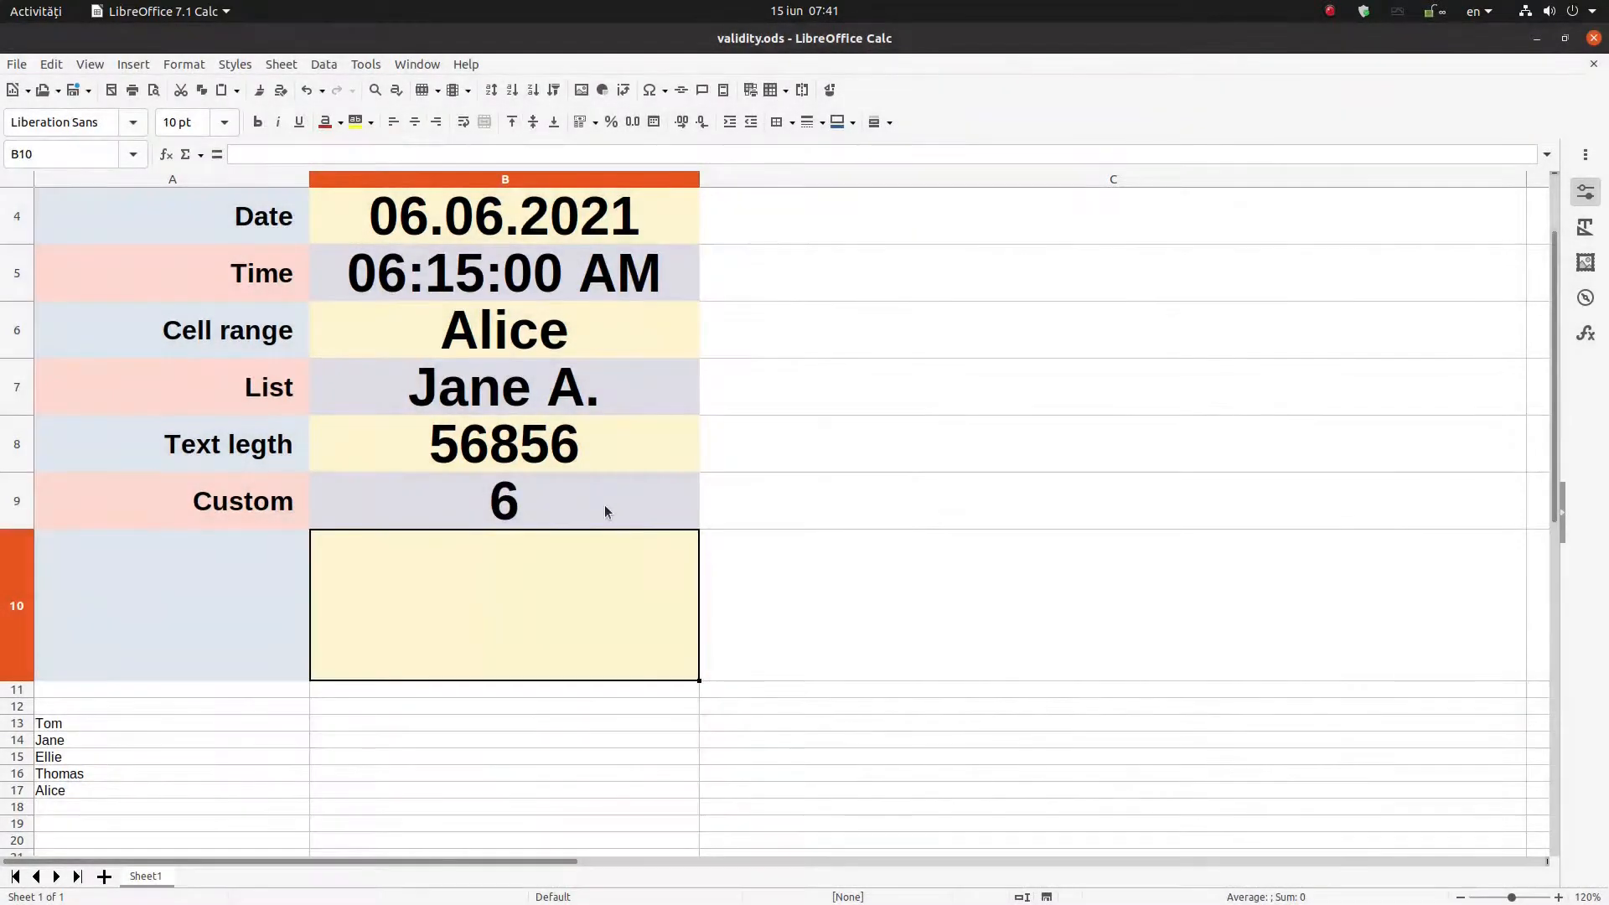
Review the custom formula in B9's validity settings
right_click(606, 504)
left_click(653, 624)
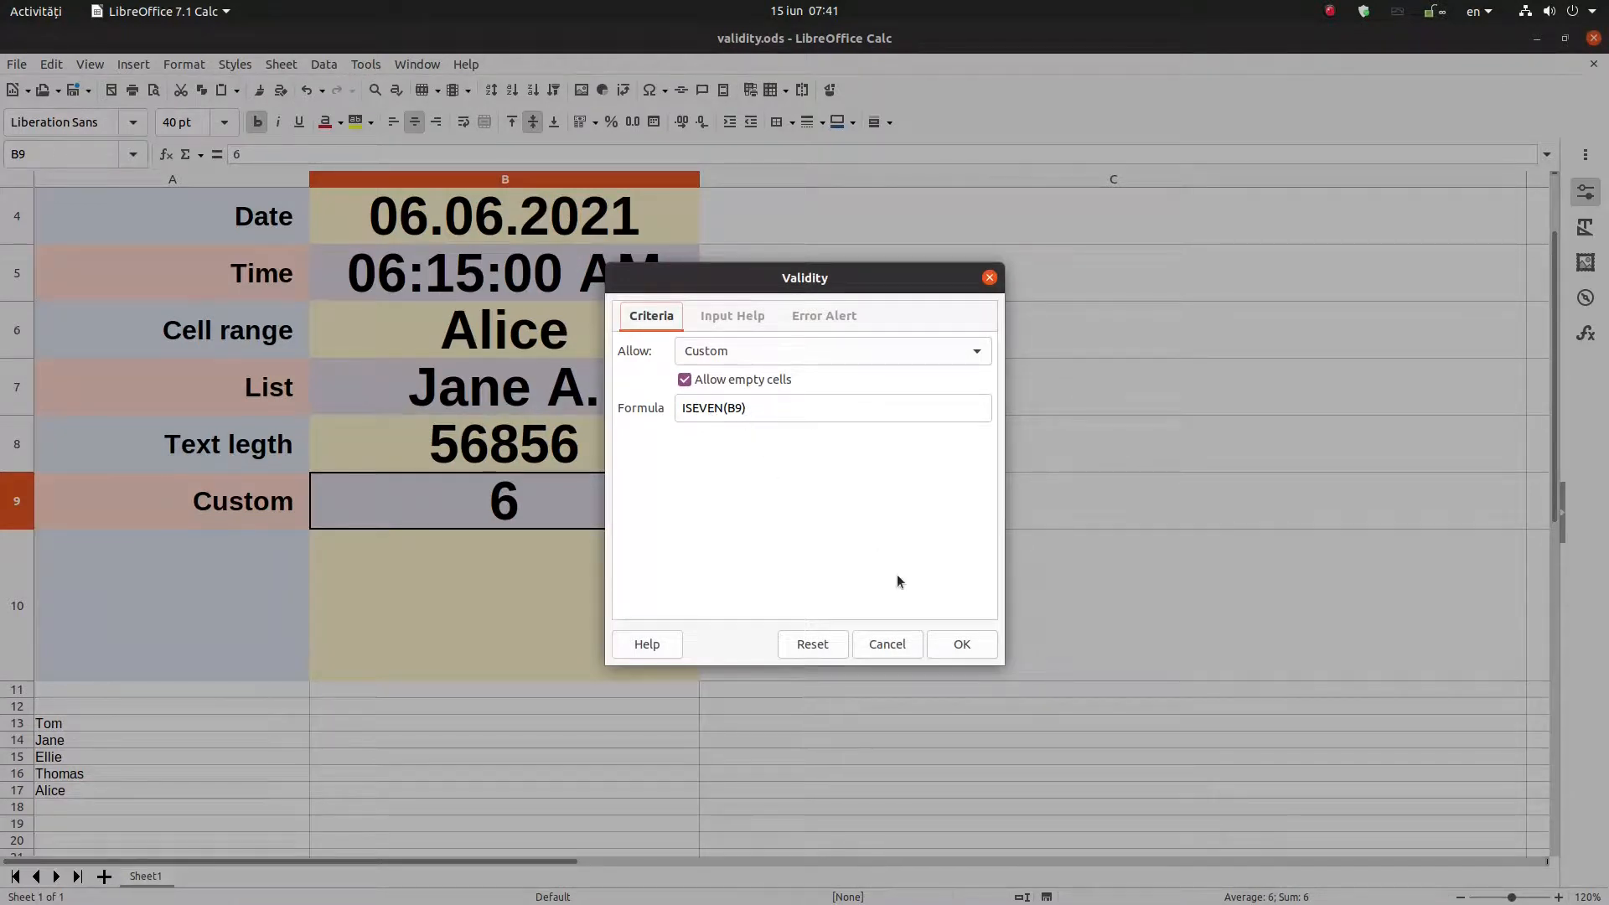
left_click(944, 640)
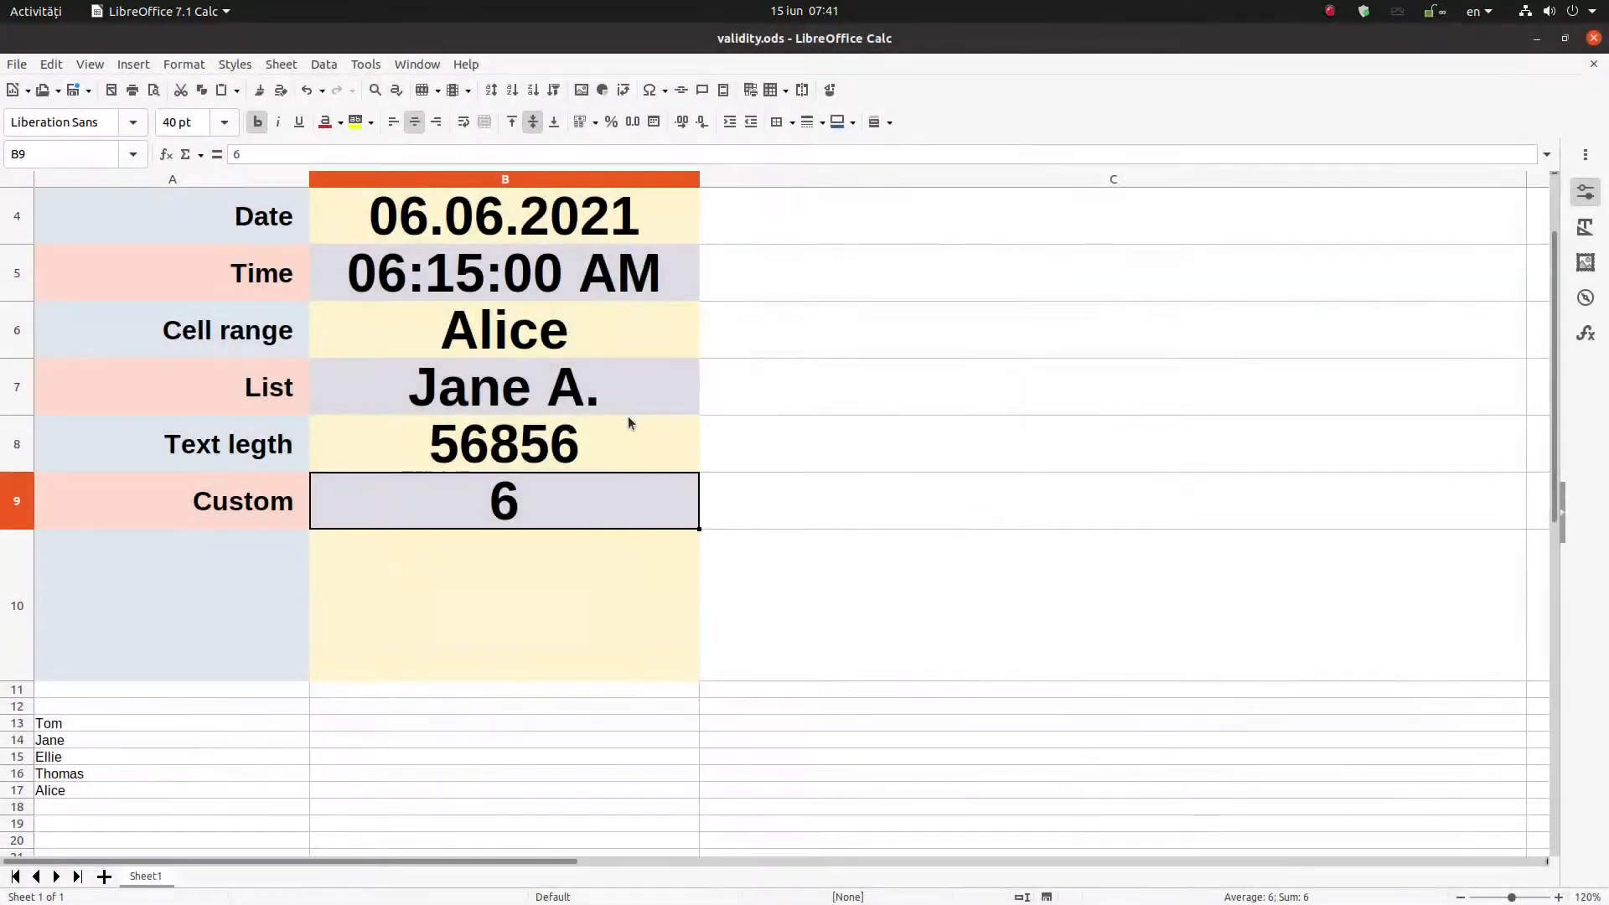
scroll(611, 410, "up", 3)
left_click(509, 394)
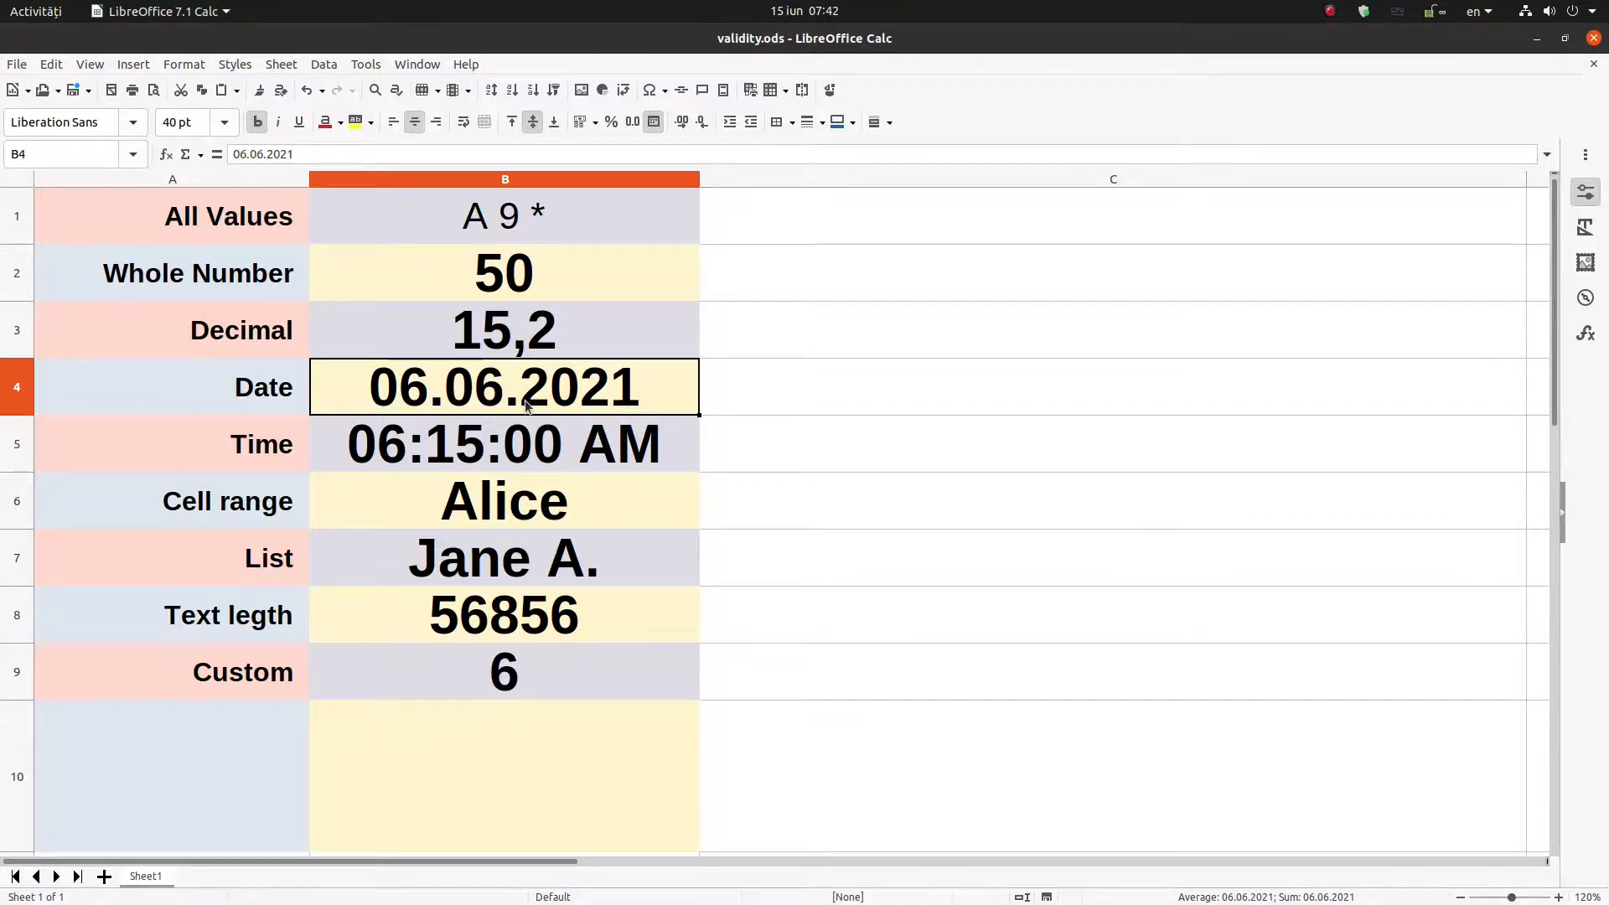
left_click(381, 449)
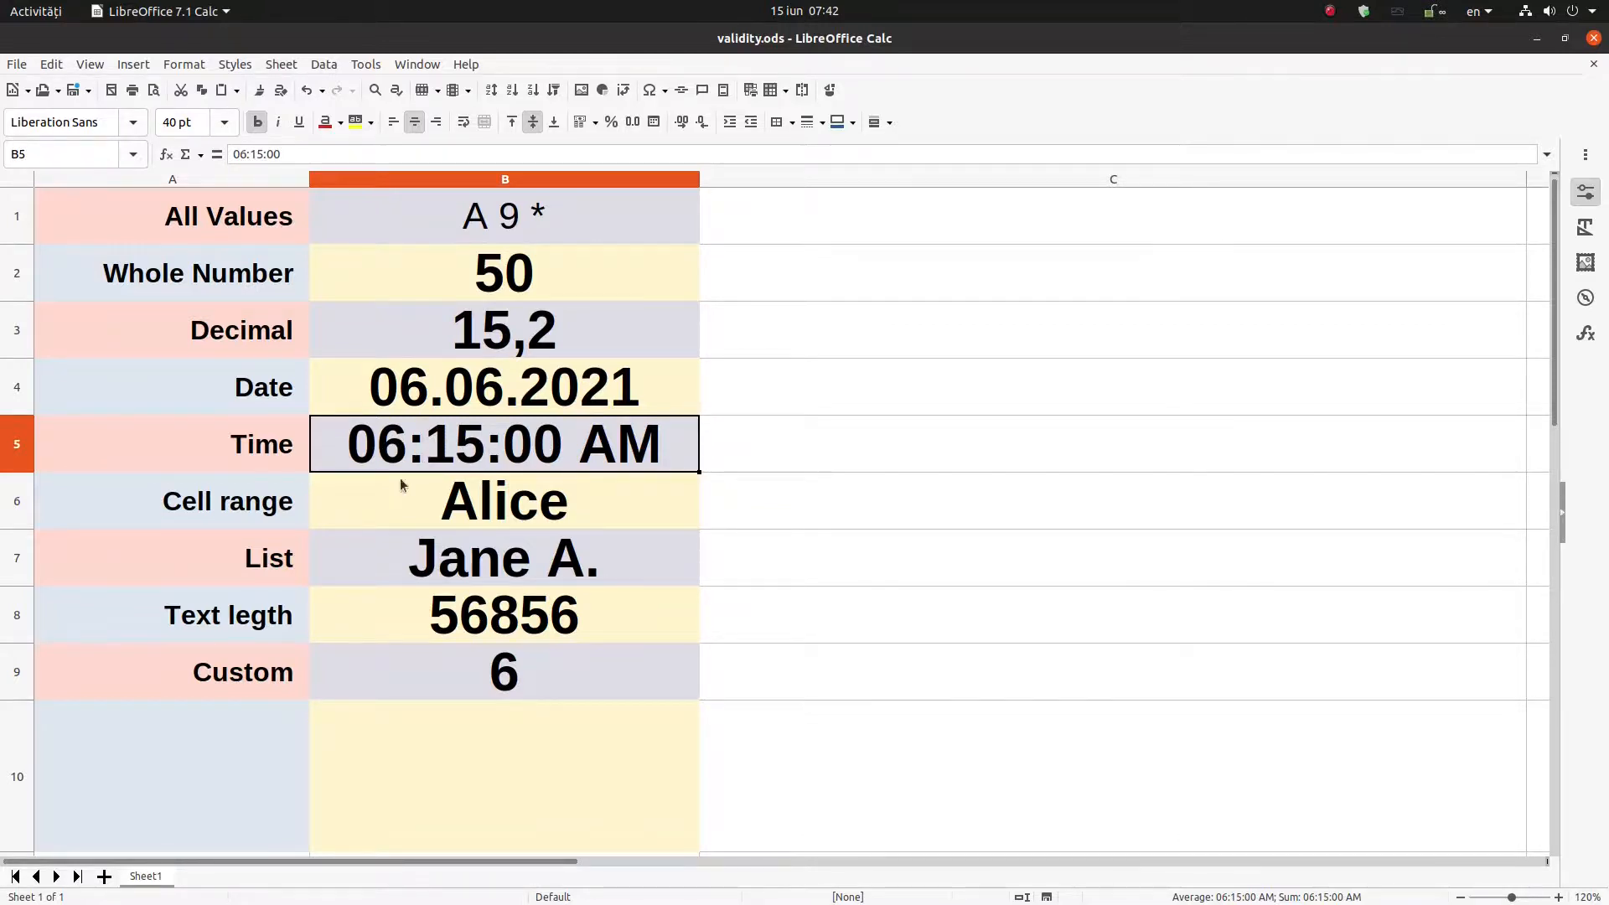
Extend the source of B6's cell range validity rule to $Sheet1.$A$13:$A$20
left_click(452, 501)
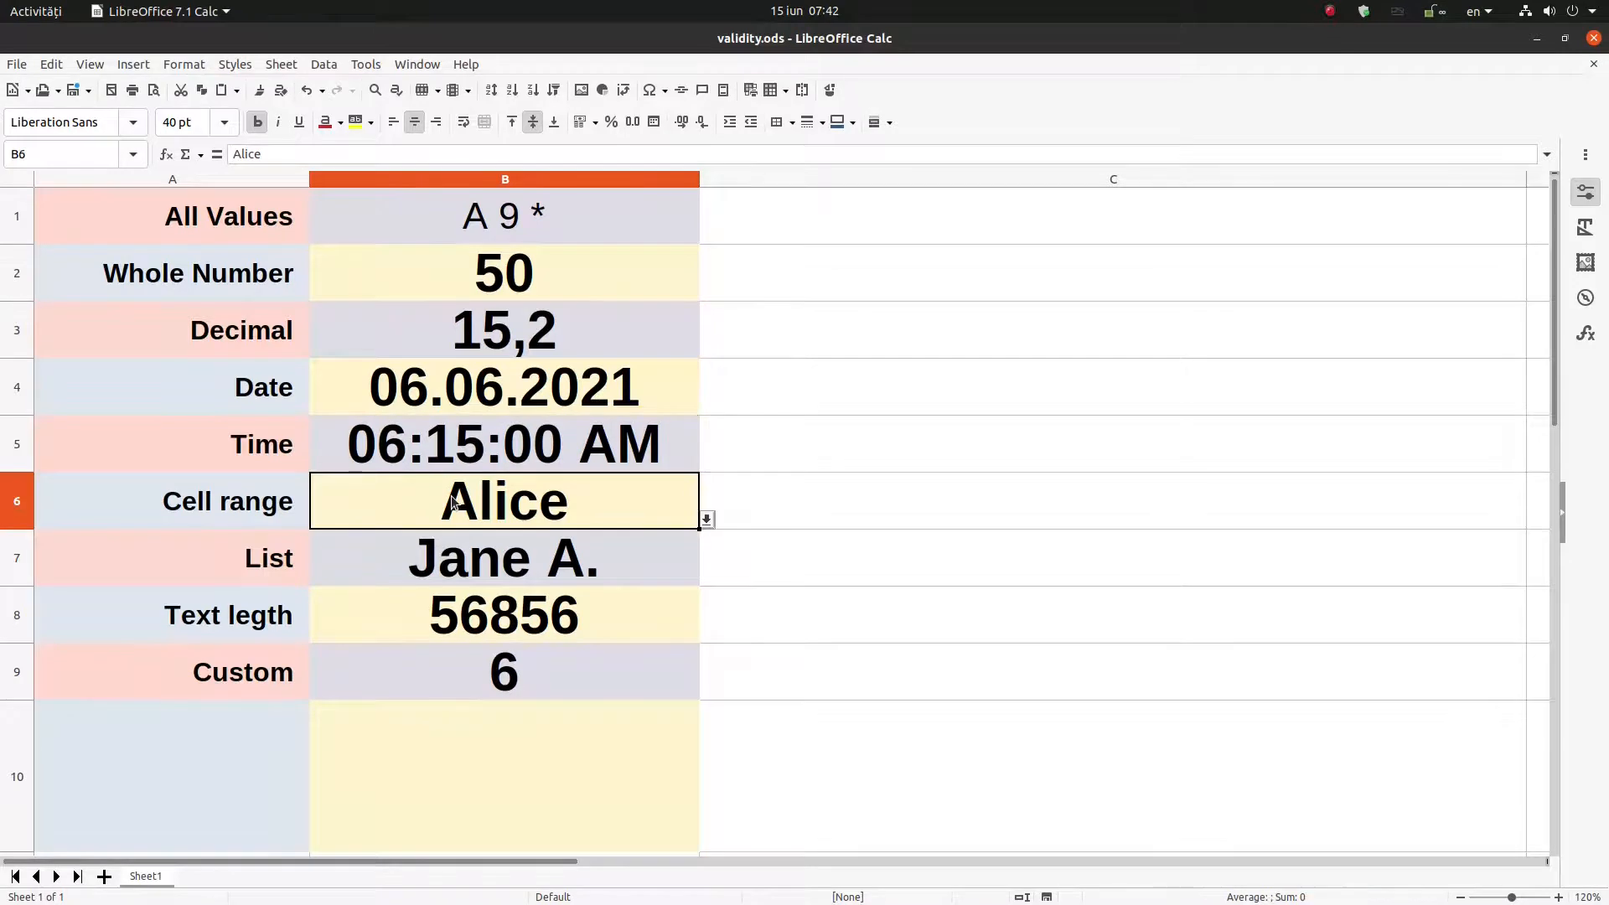
right_click(452, 501)
left_click(501, 618)
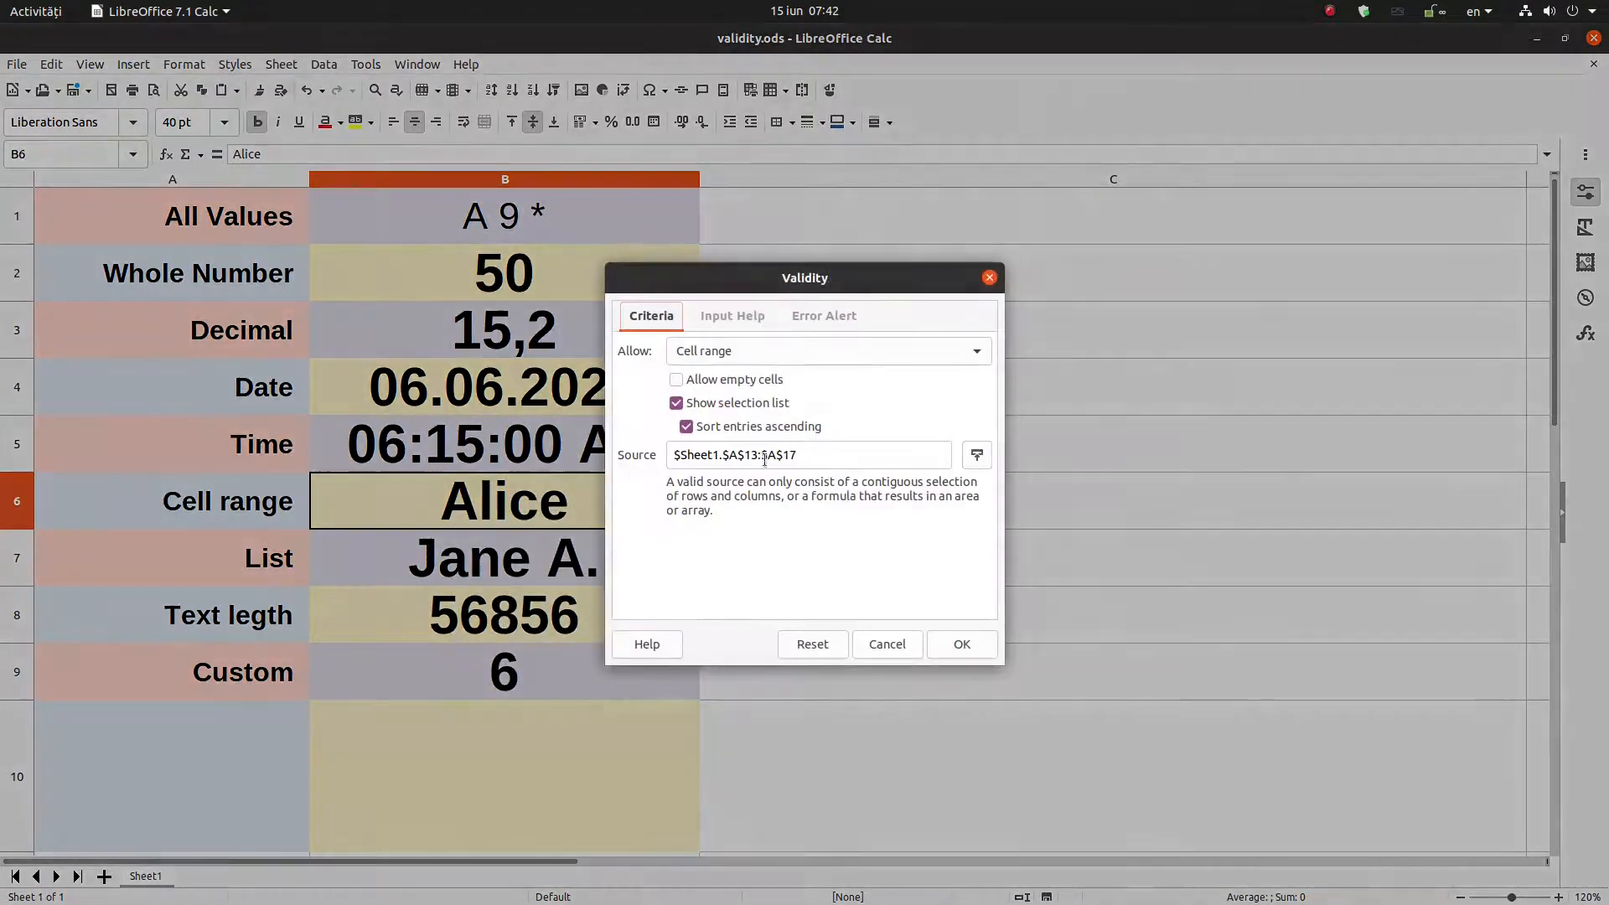
left_click(977, 455)
left_click_drag(117, 387, 156, 511)
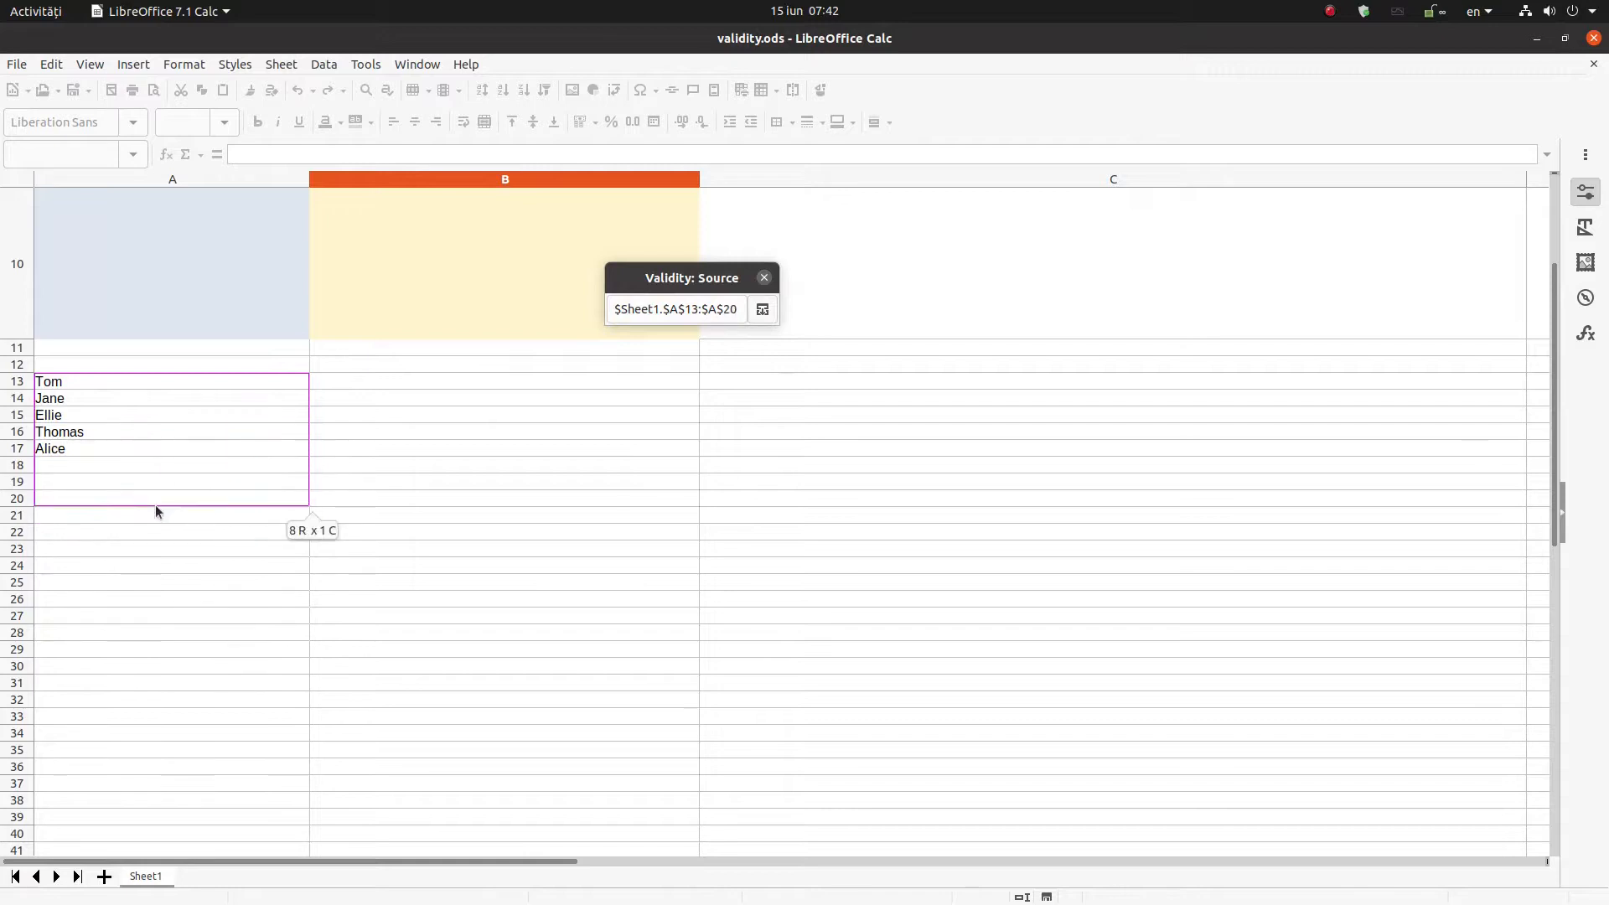
left_click(763, 310)
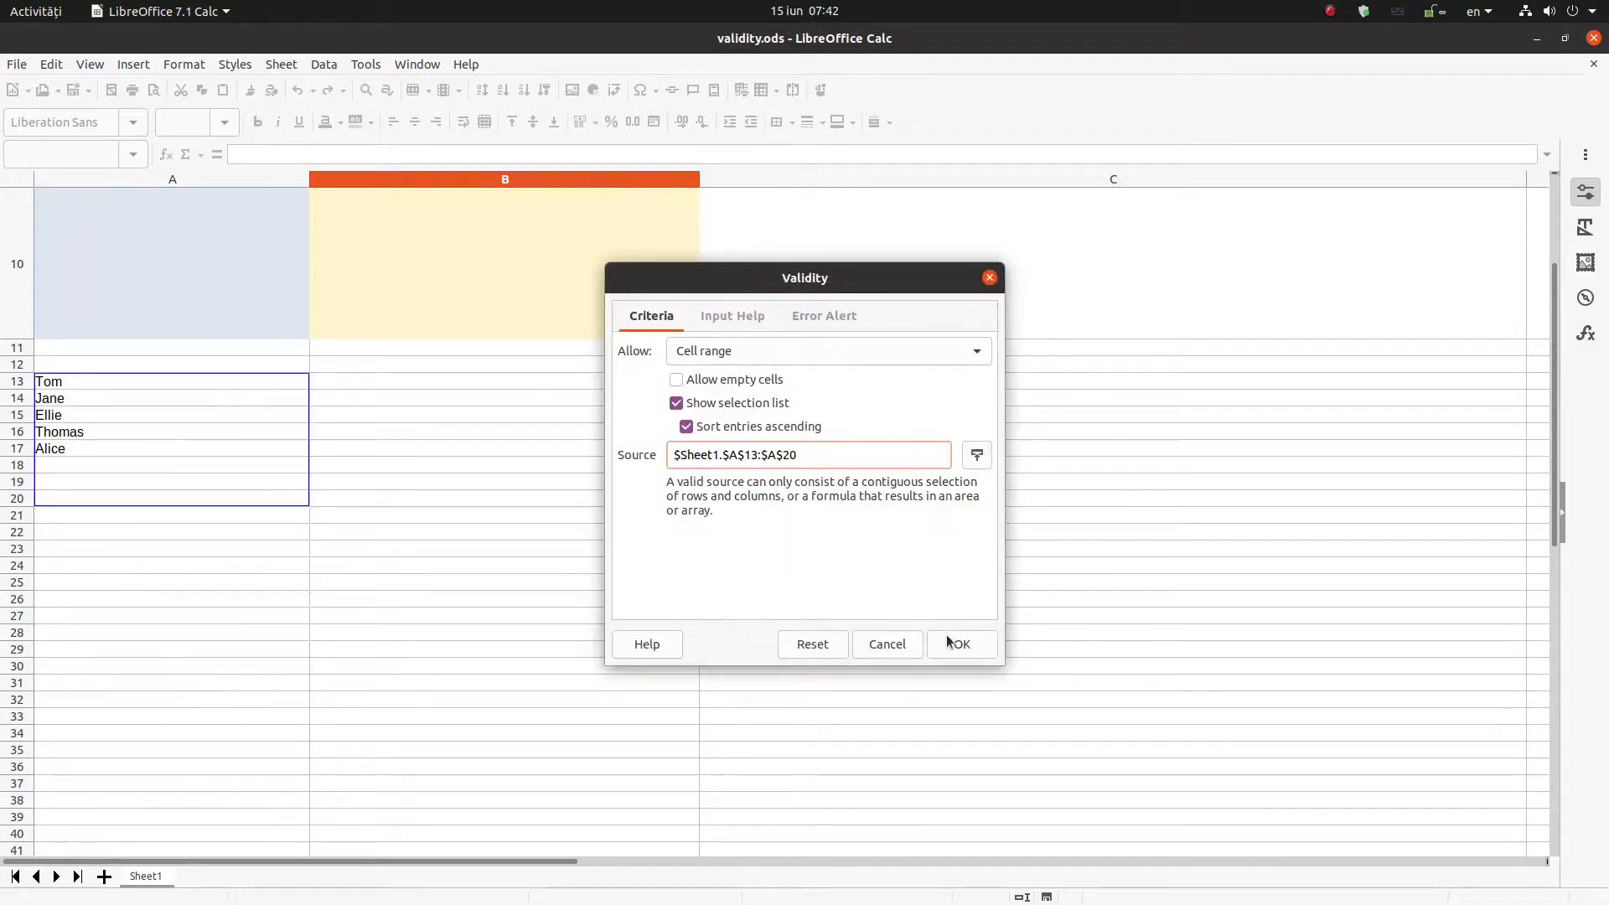
left_click(957, 644)
Add the entry Hjshsja to the end of B7's validity list and choose it as the cell's value
left_click(439, 569)
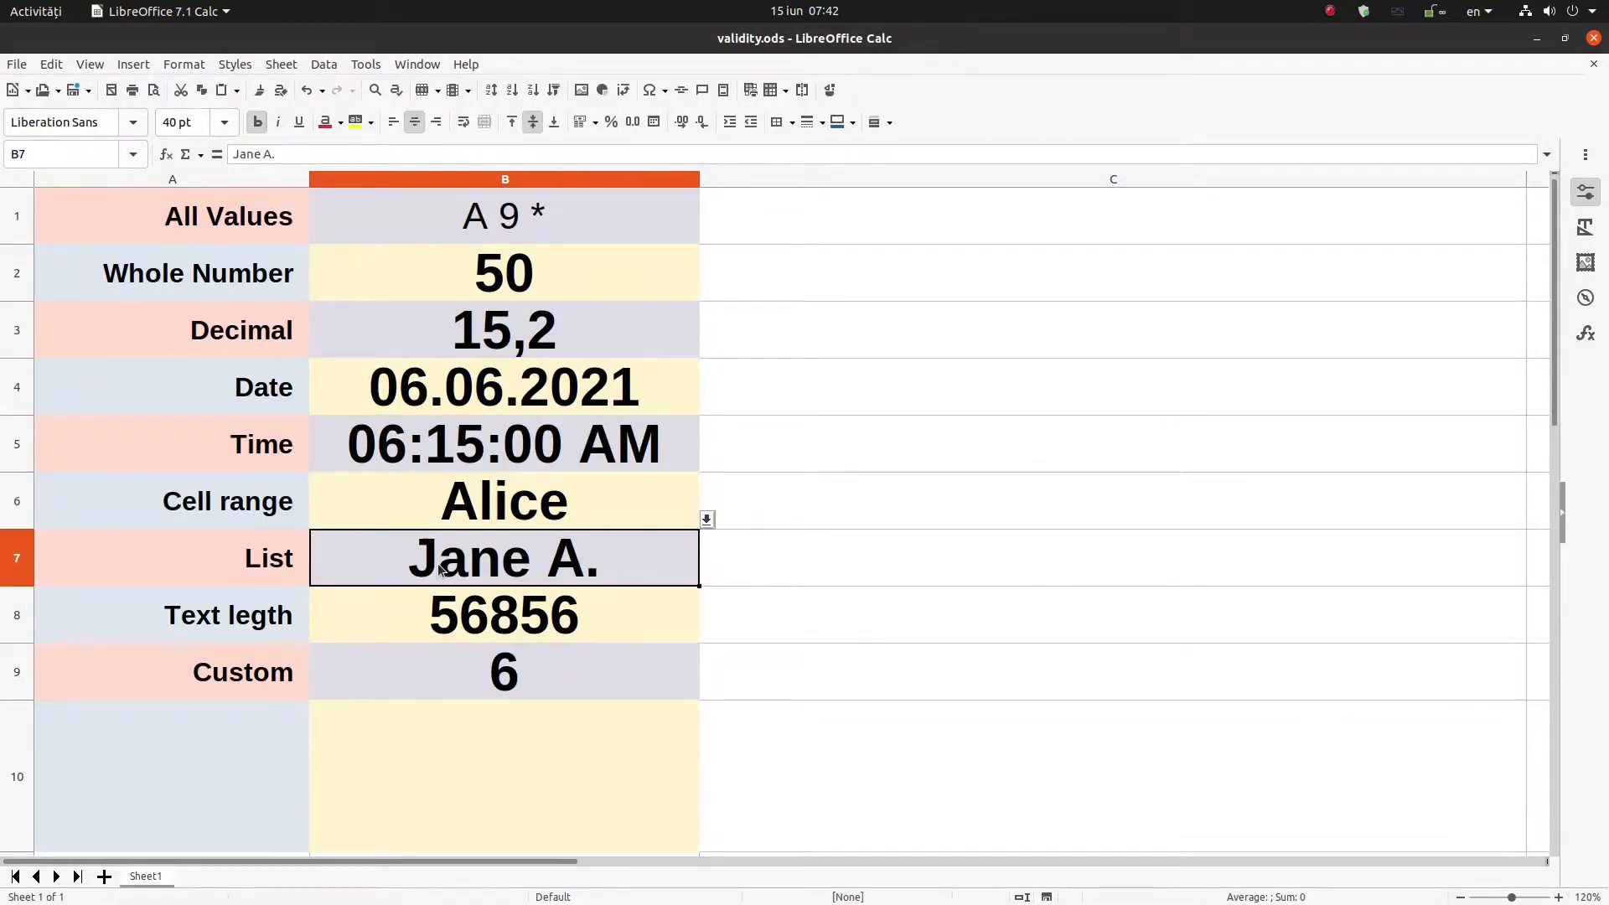
right_click(437, 563)
left_click(473, 680)
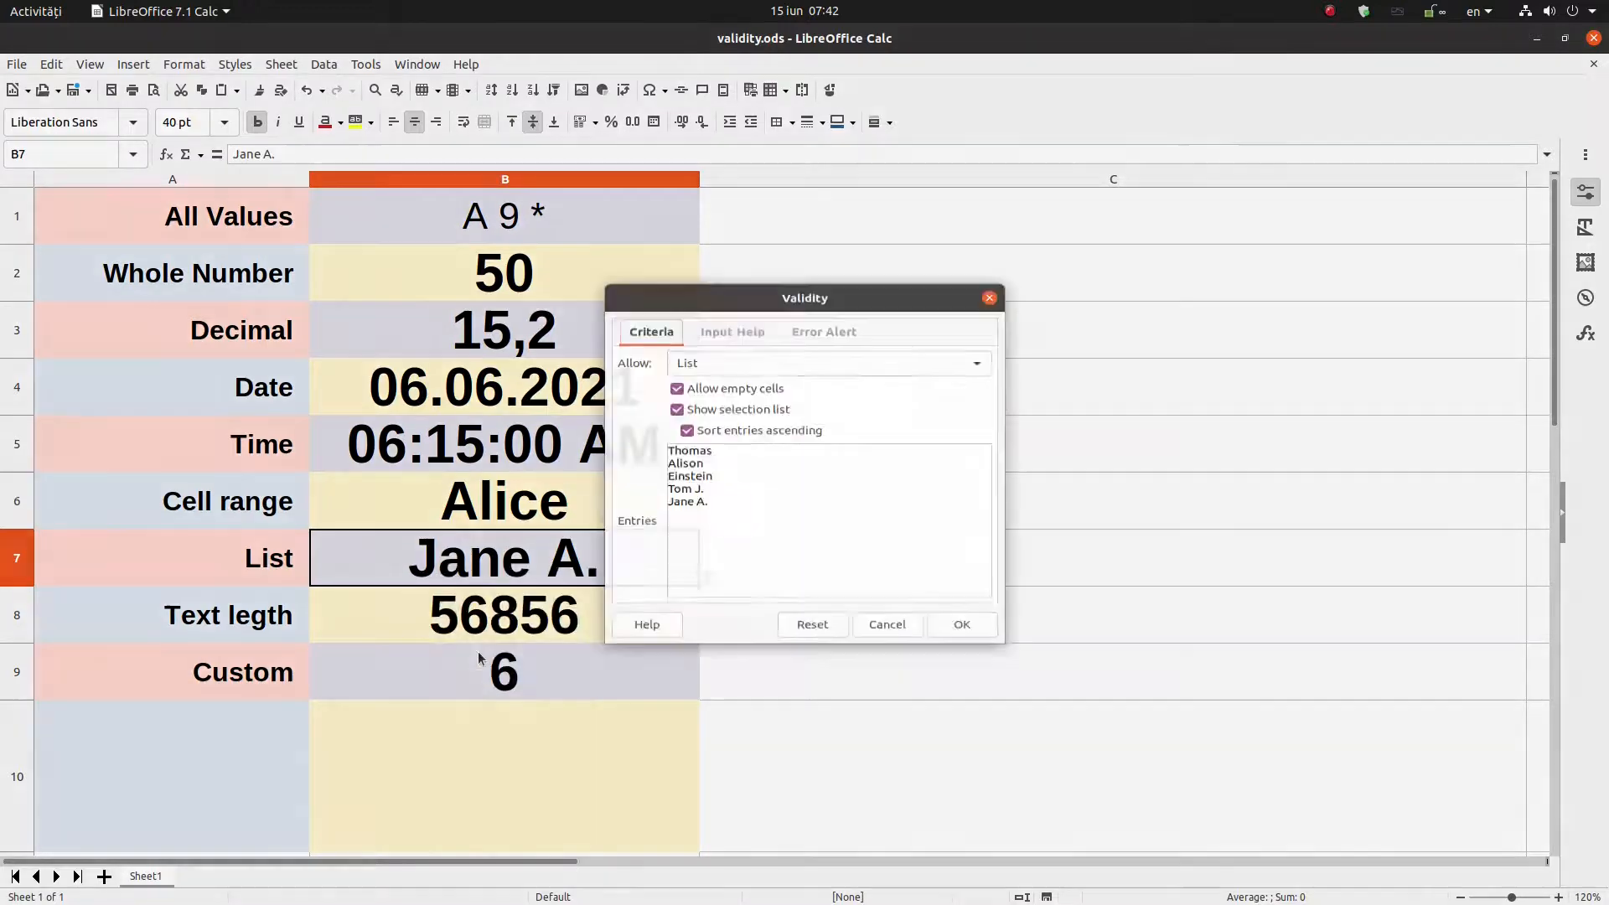
left_click(738, 506)
key("Return")
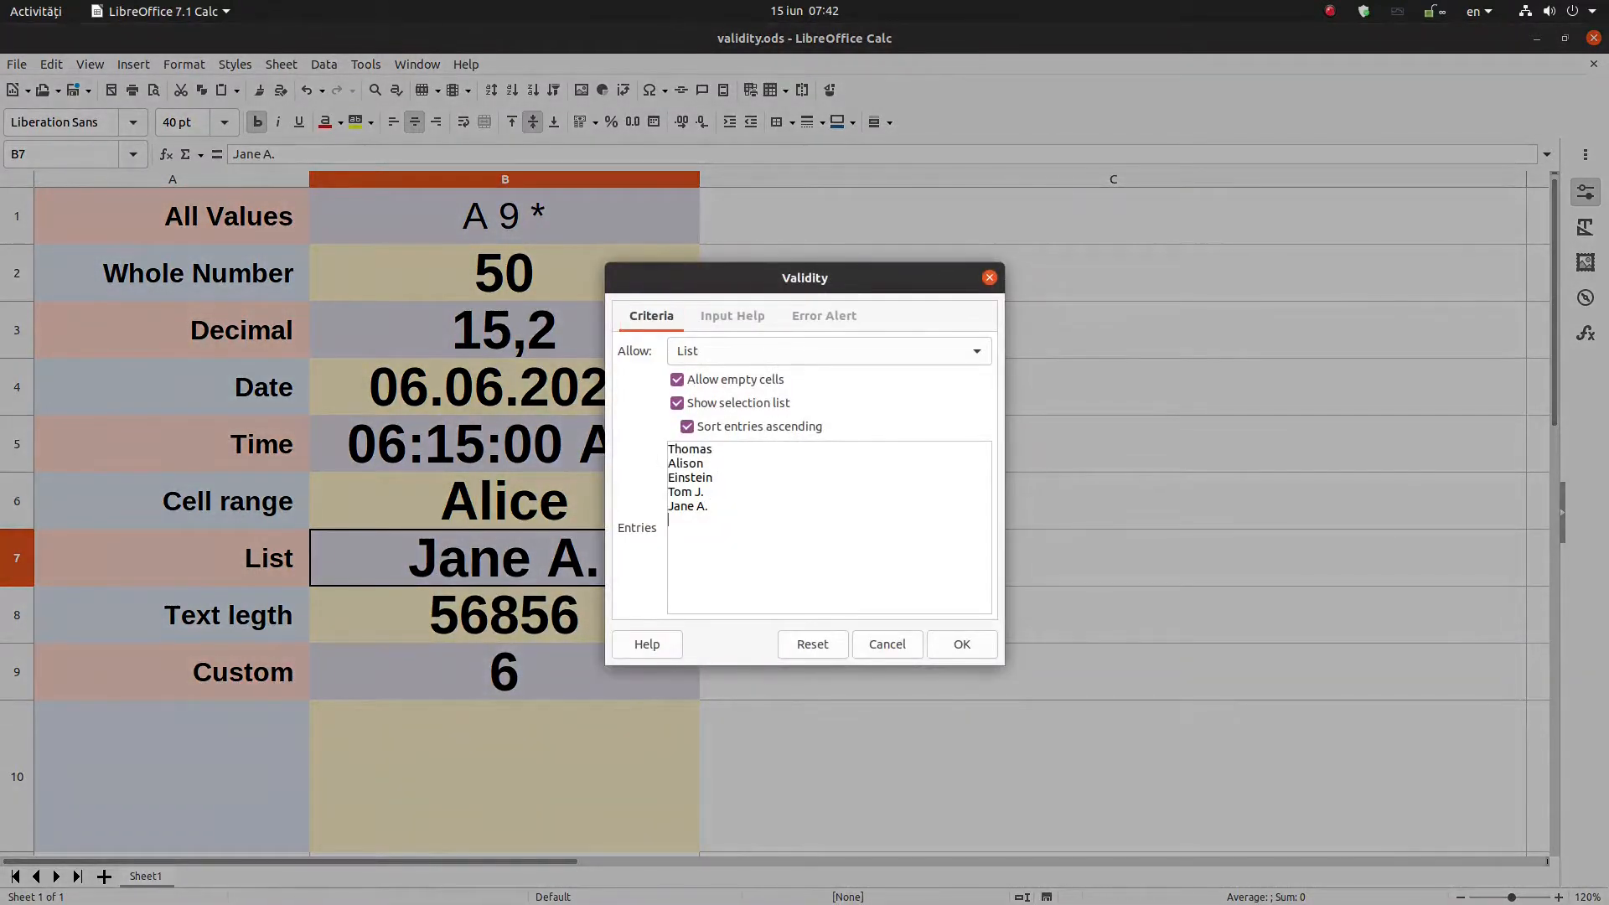
type("Hjshsja")
left_click(958, 642)
left_click(706, 577)
left_click(455, 634)
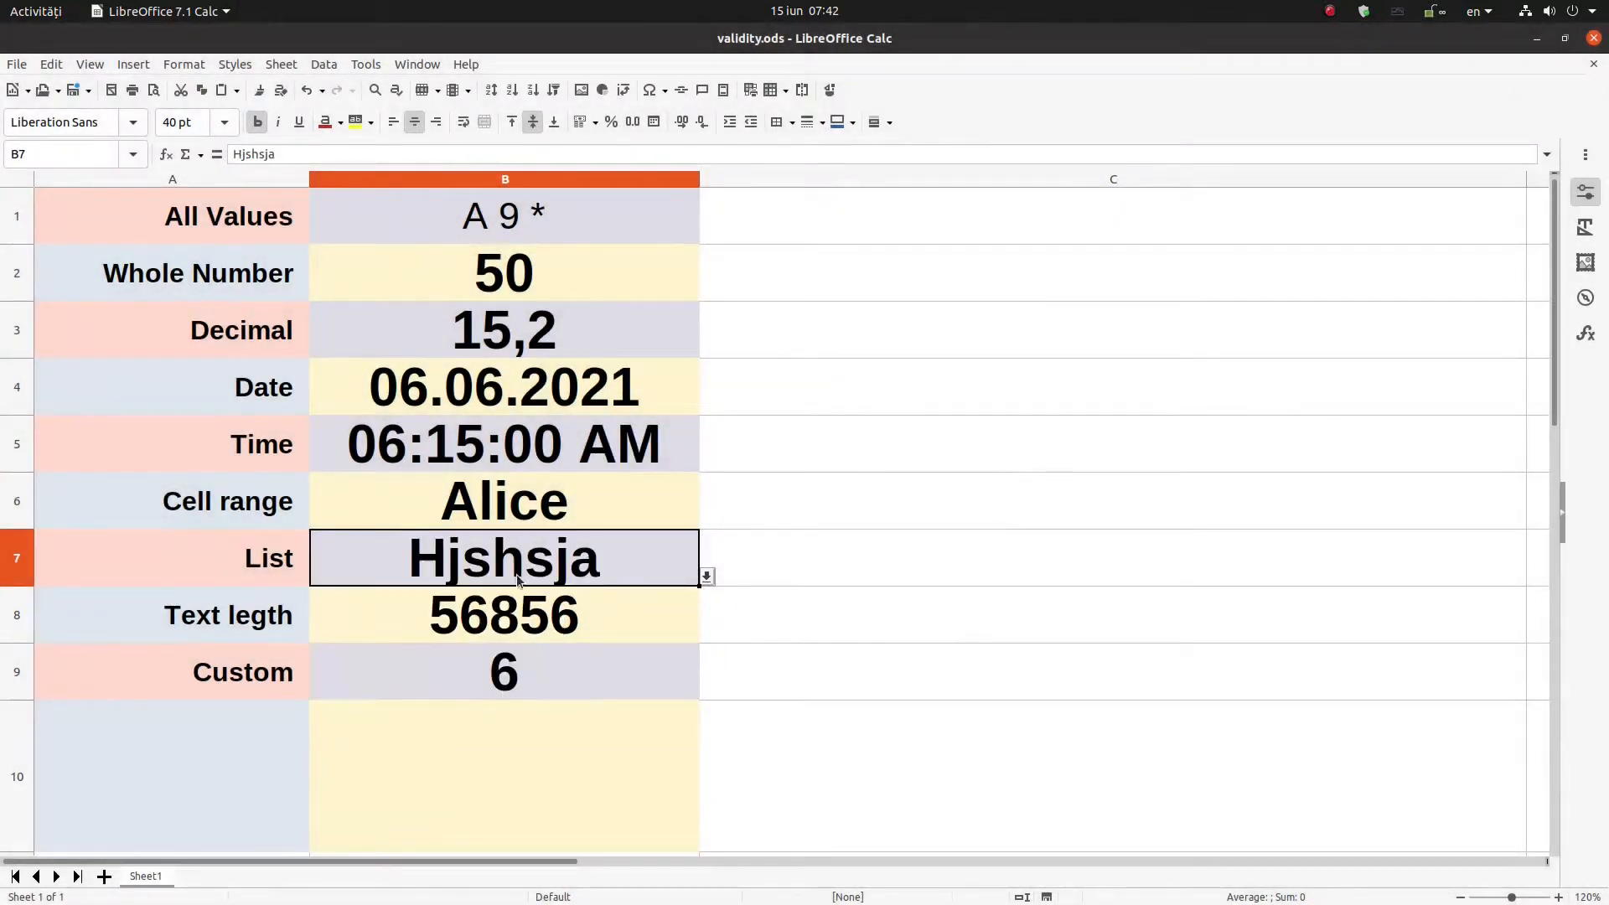
left_click(451, 625)
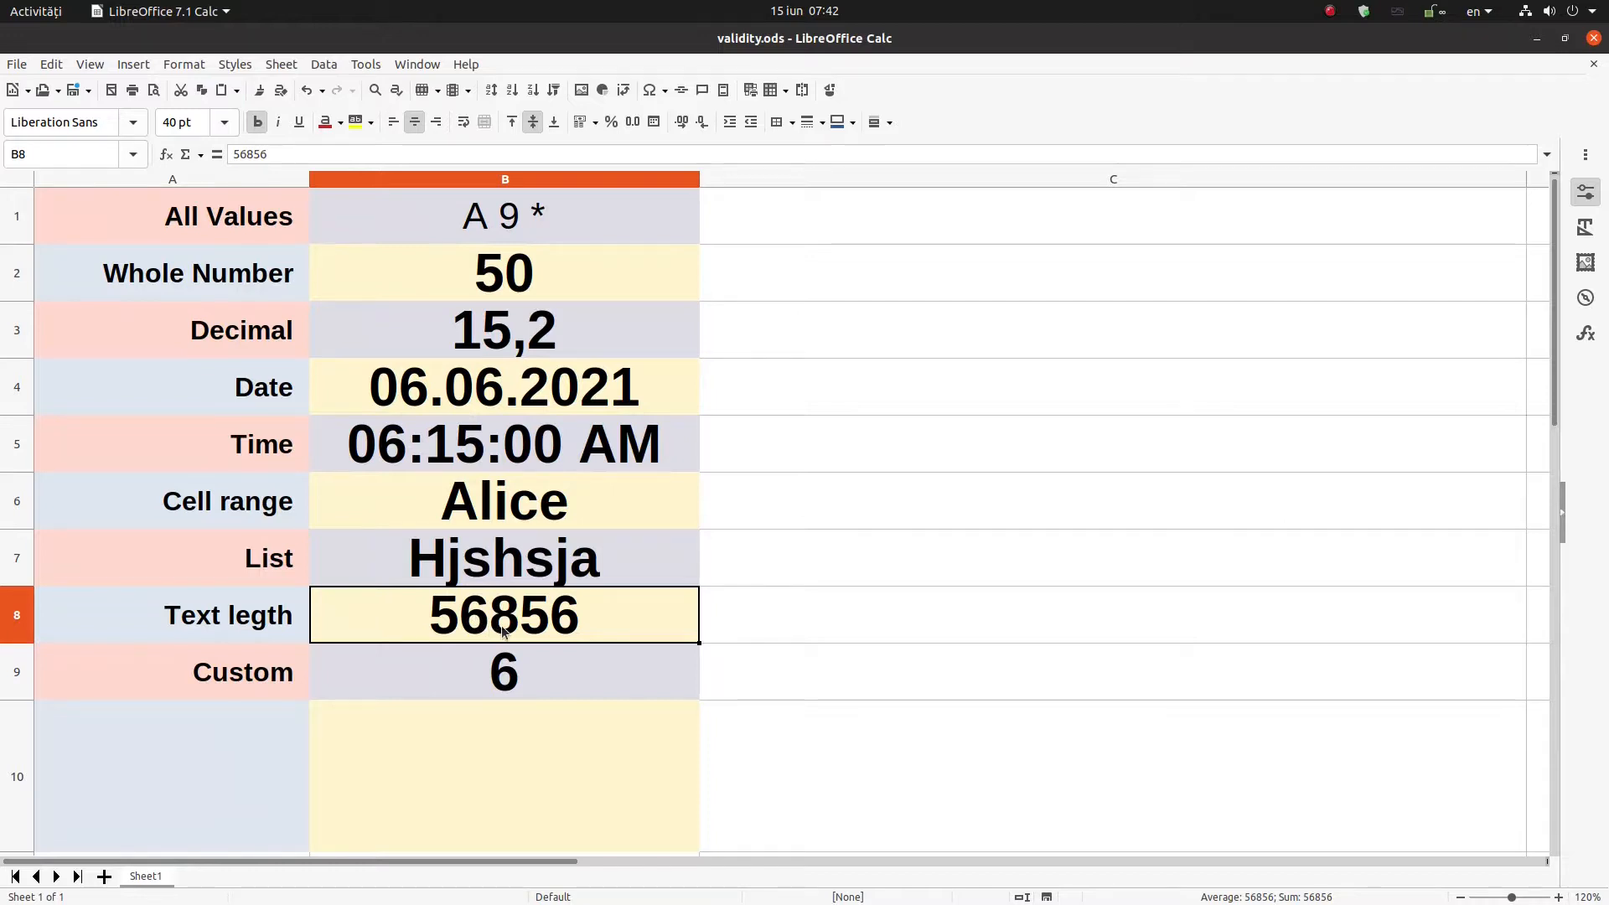
left_click(471, 660)
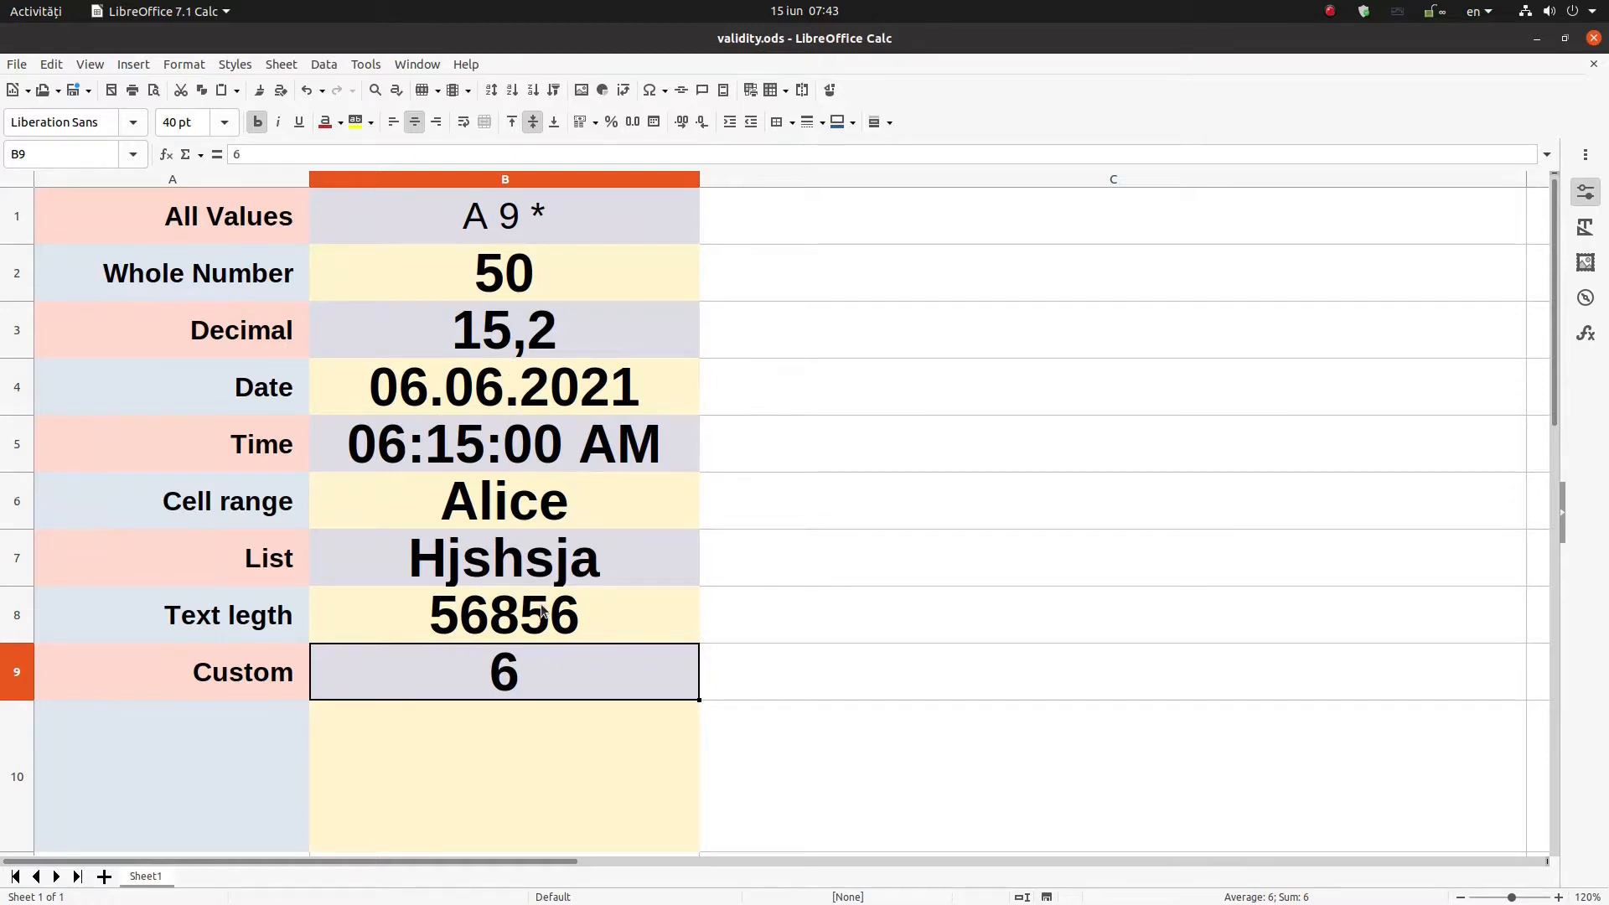
Review the criteria, input help and error alert settings of B4's date validity rule, including the available alert actions, without keeping changes
right_click(498, 393)
left_click(531, 512)
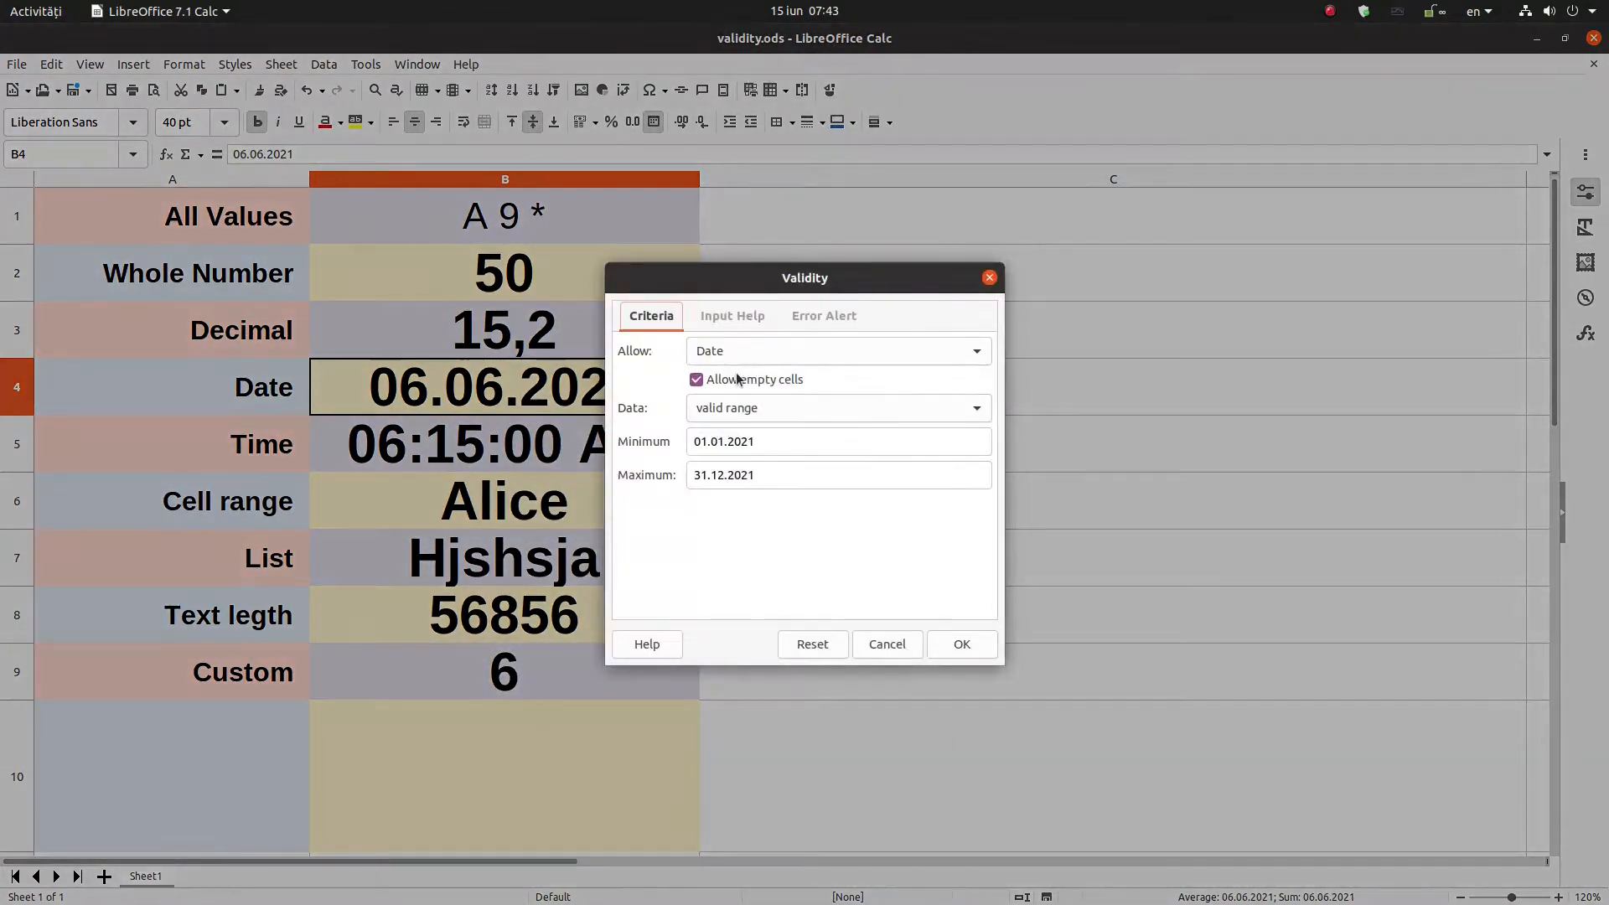
left_click(743, 329)
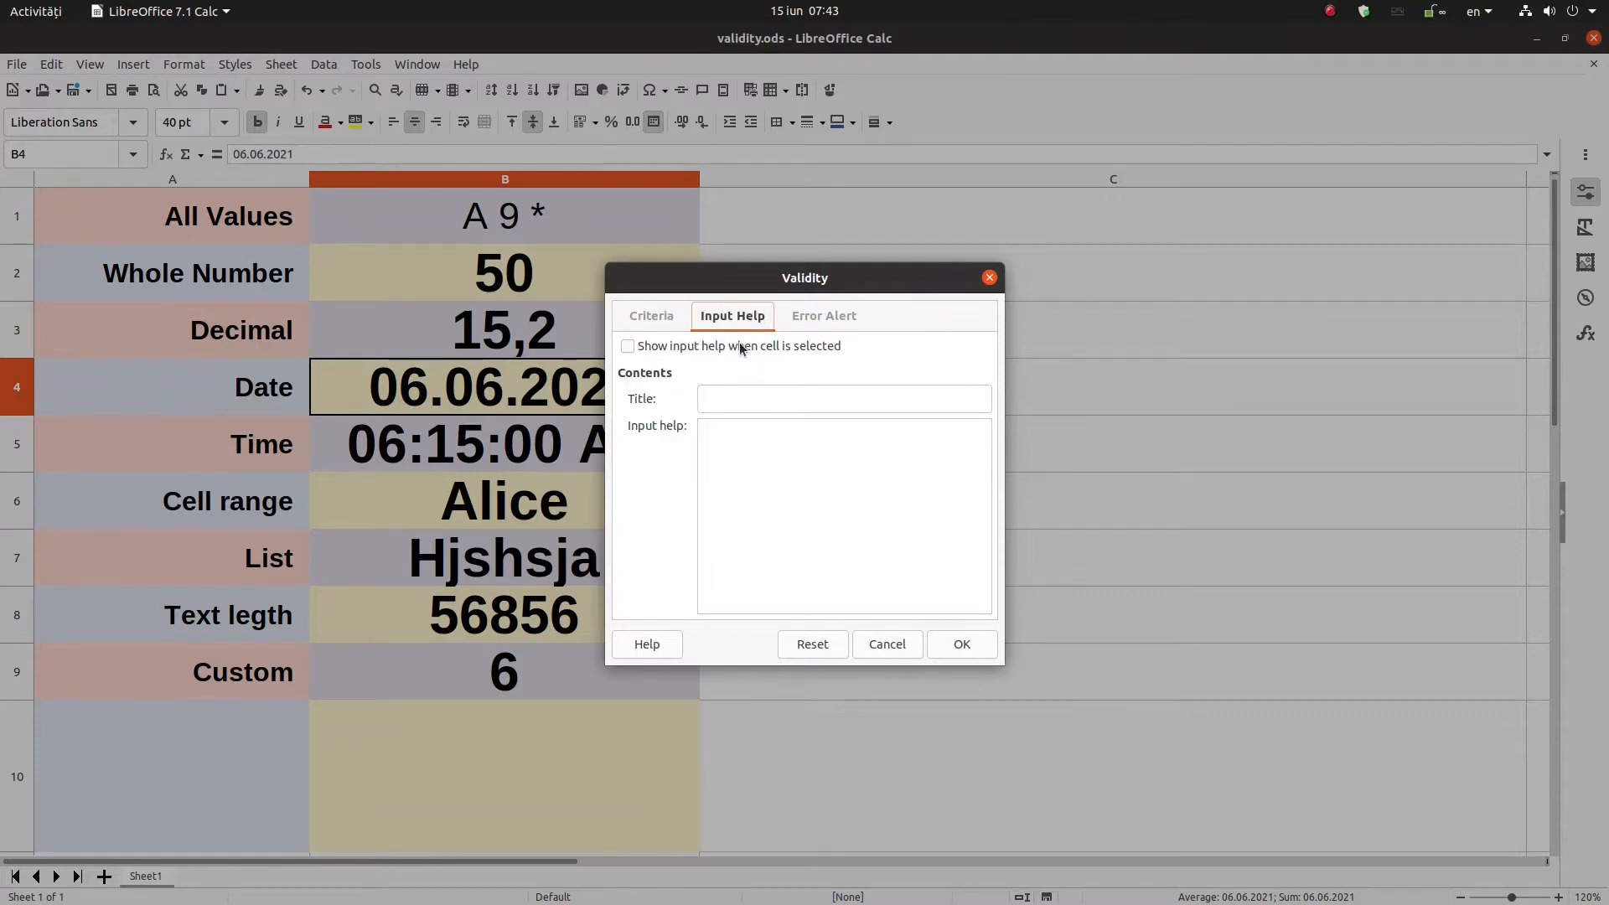
left_click(793, 321)
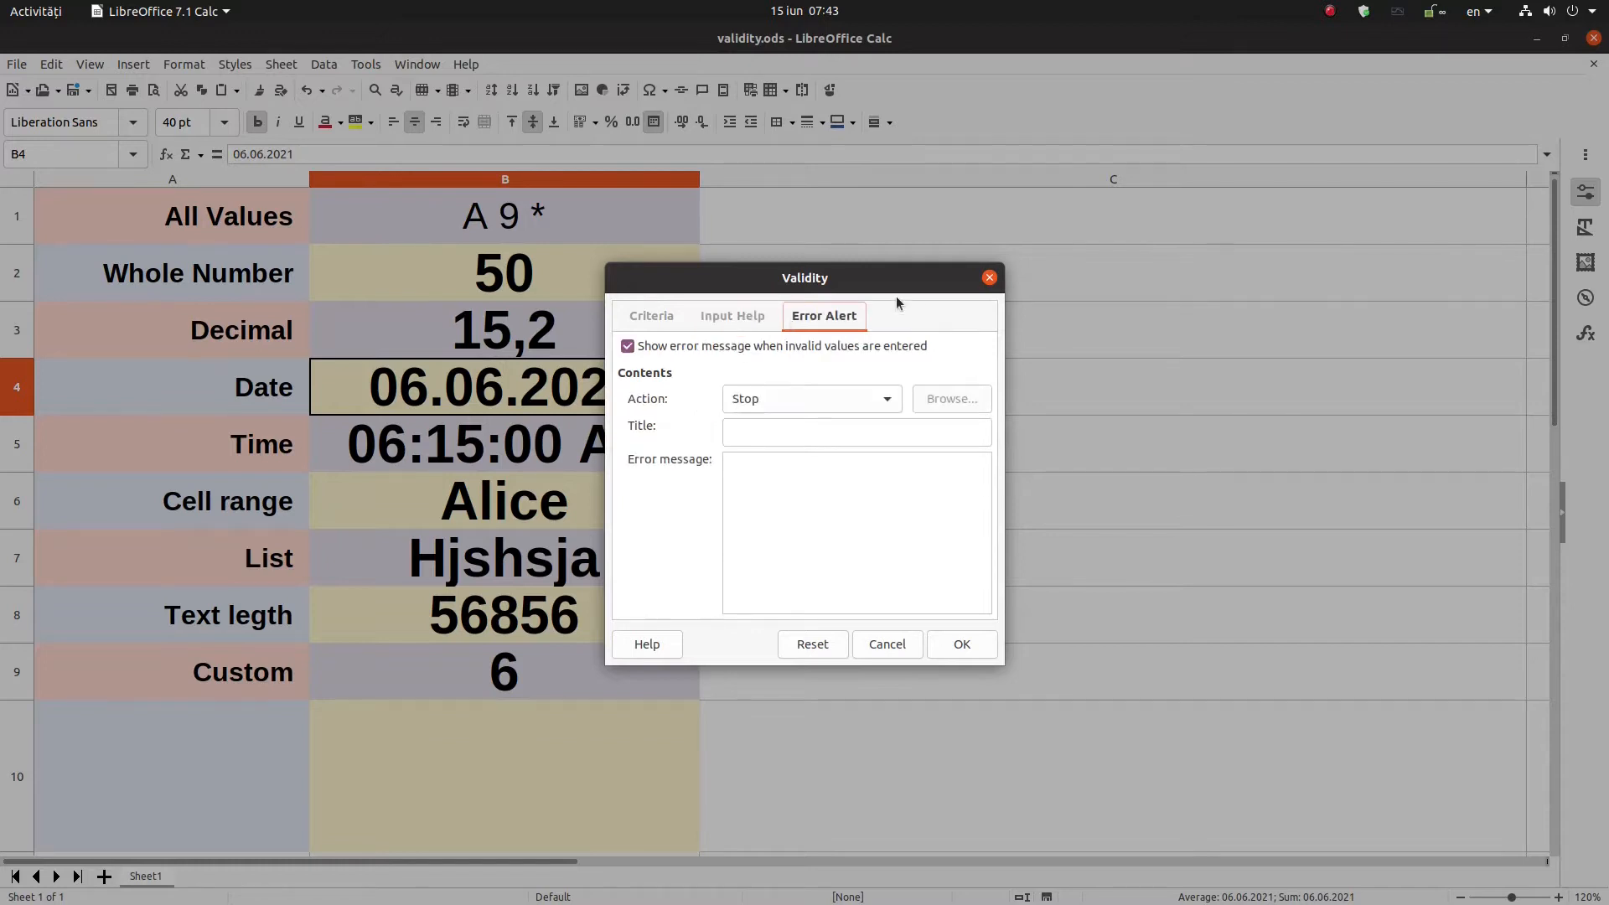
left_click(833, 388)
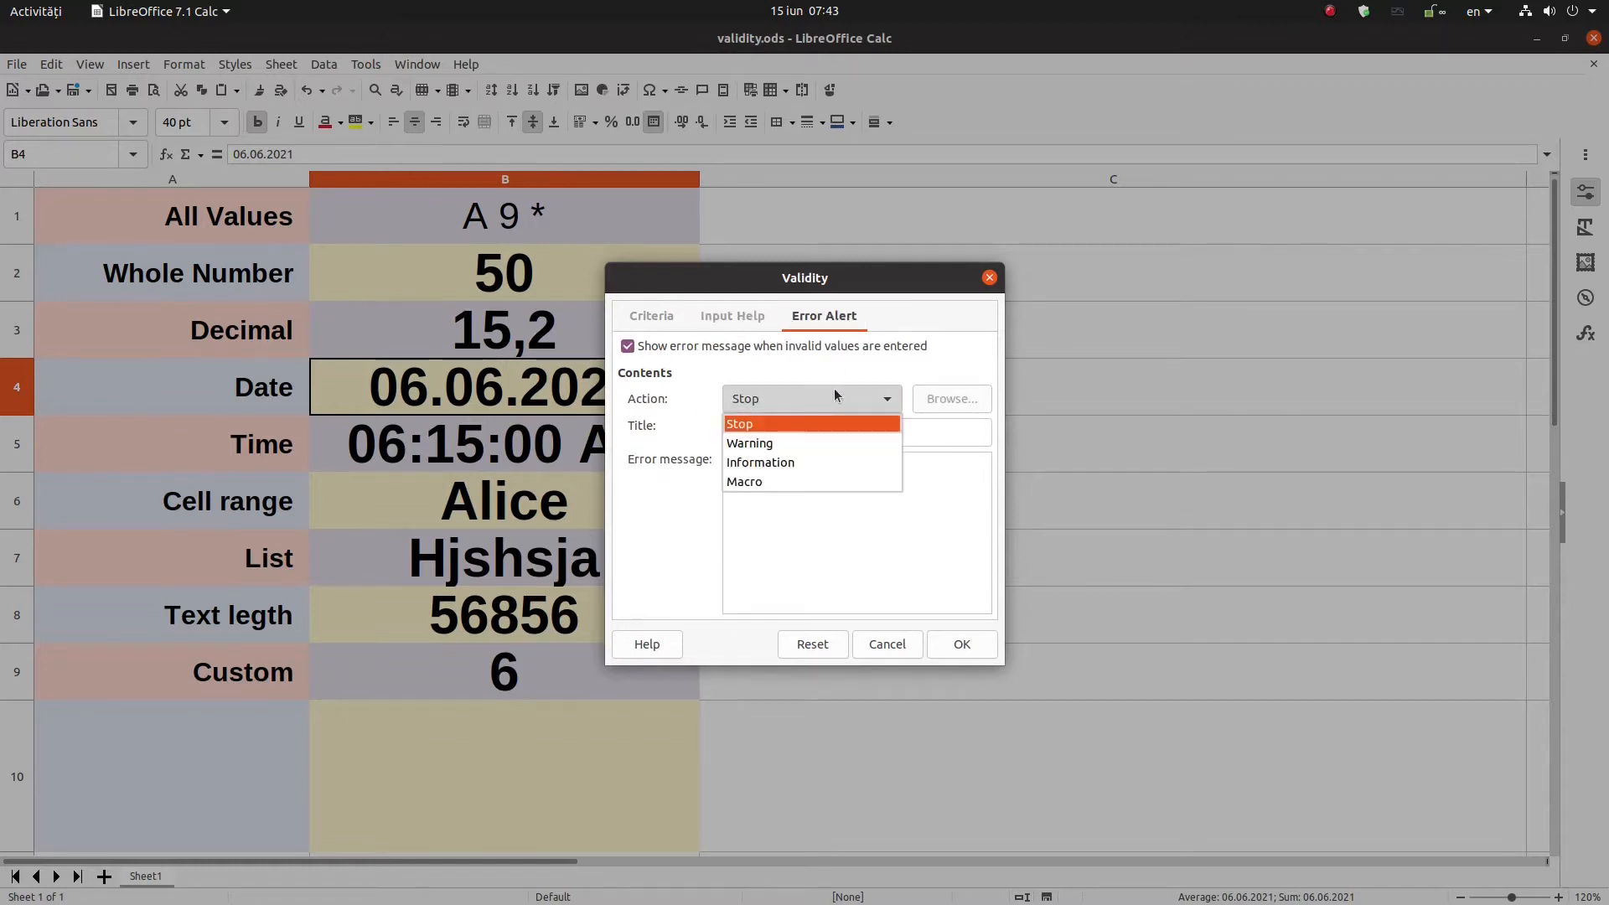
left_click(749, 444)
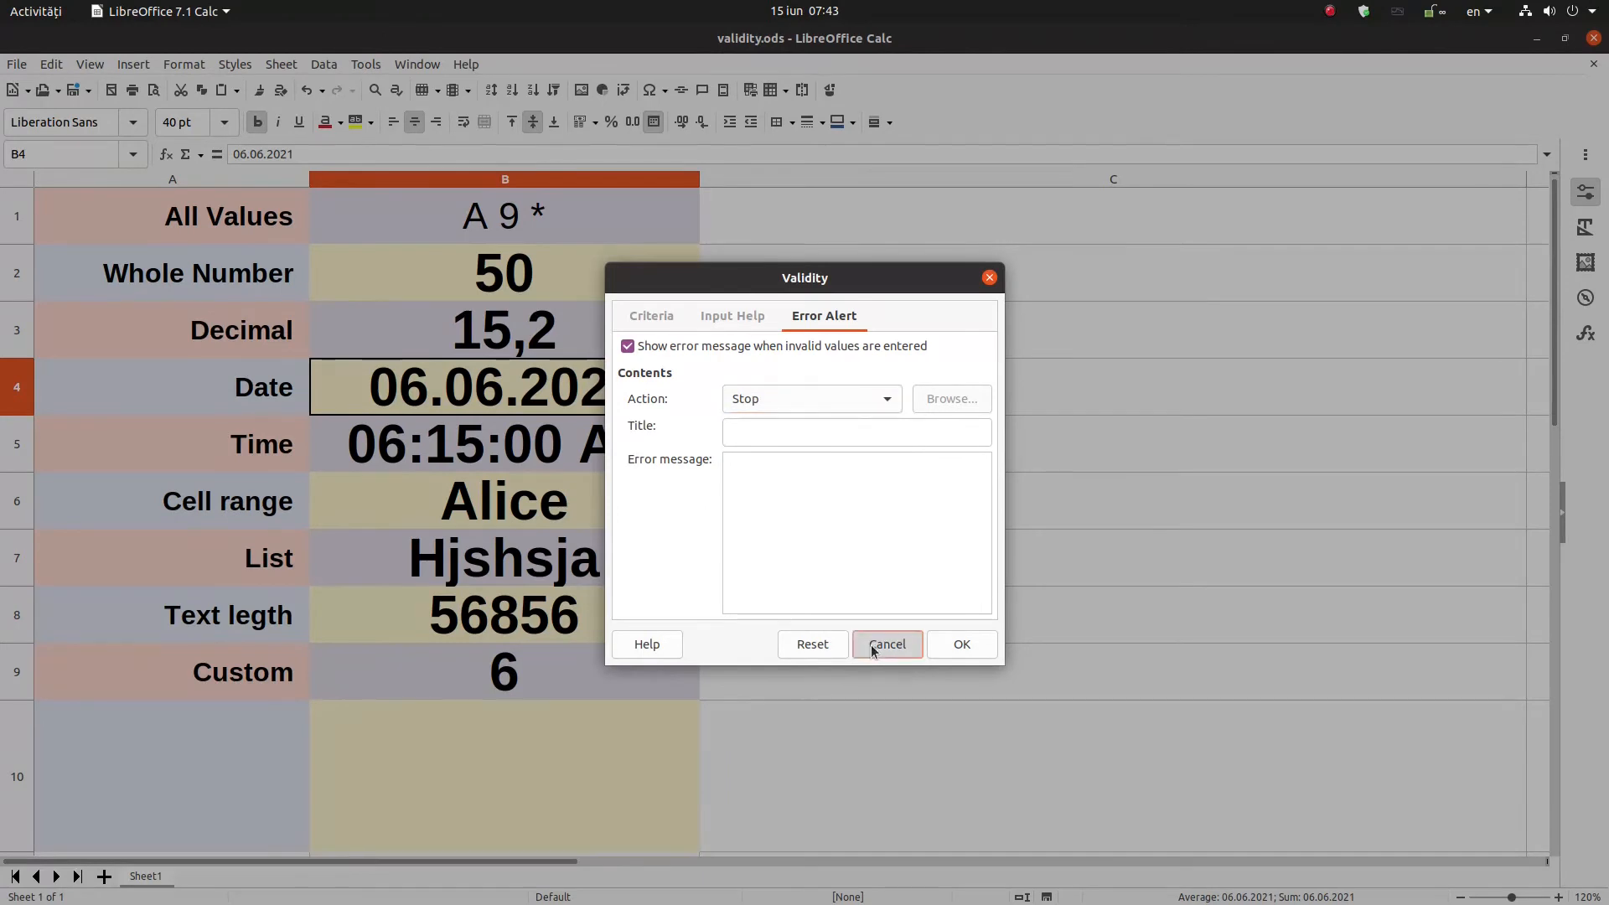
left_click(885, 645)
Look over the available LibreOffice help resources
left_click(591, 471)
left_click(466, 65)
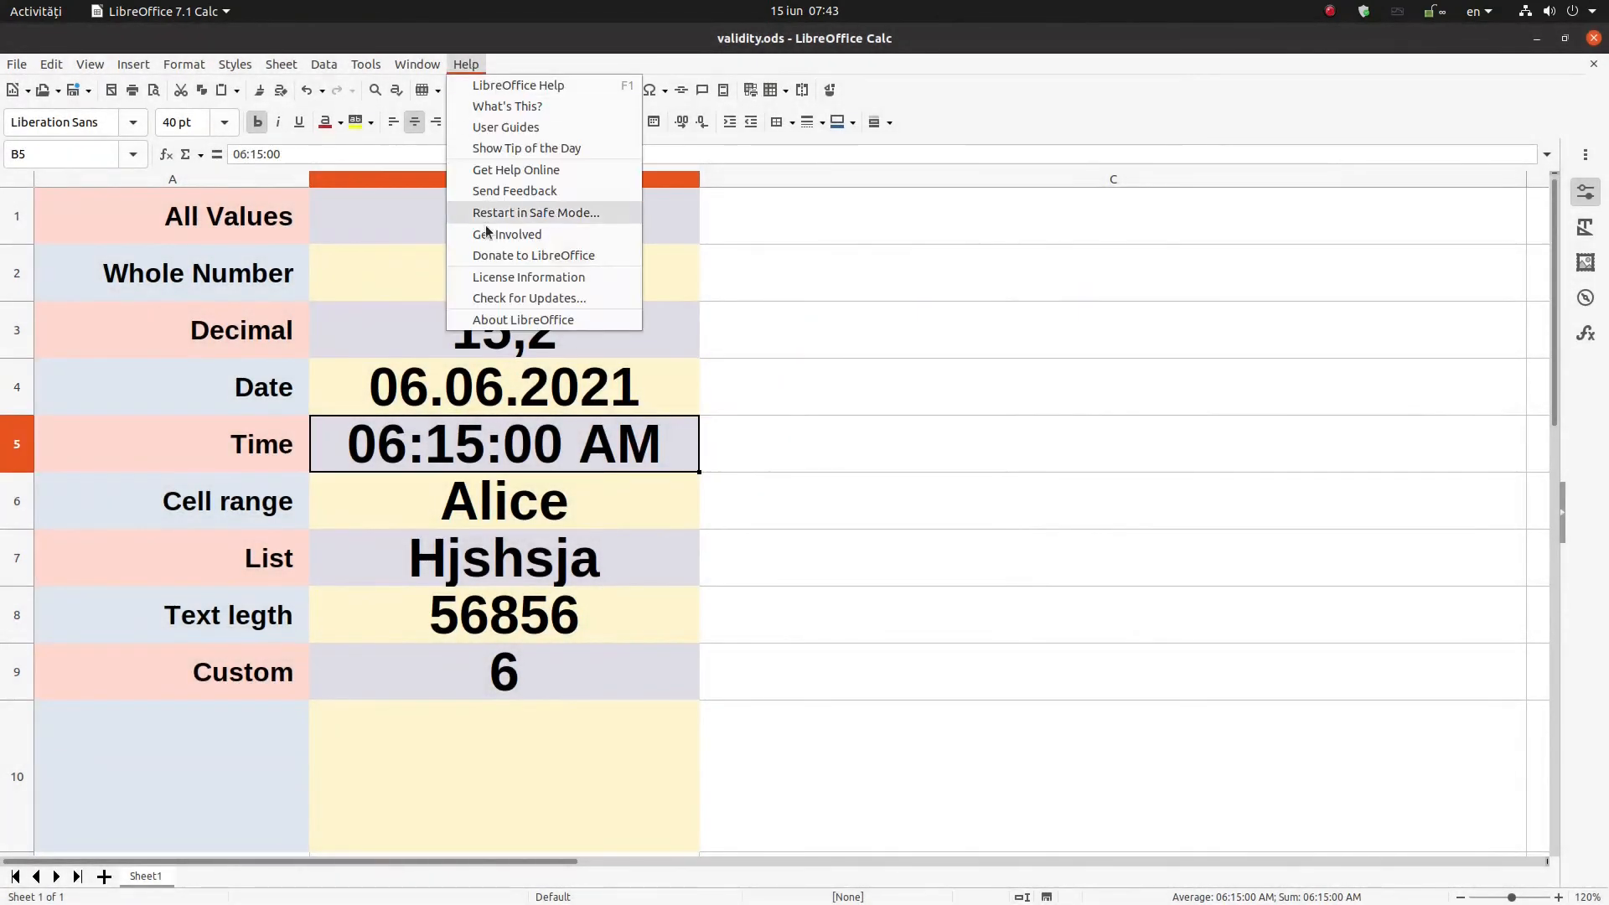